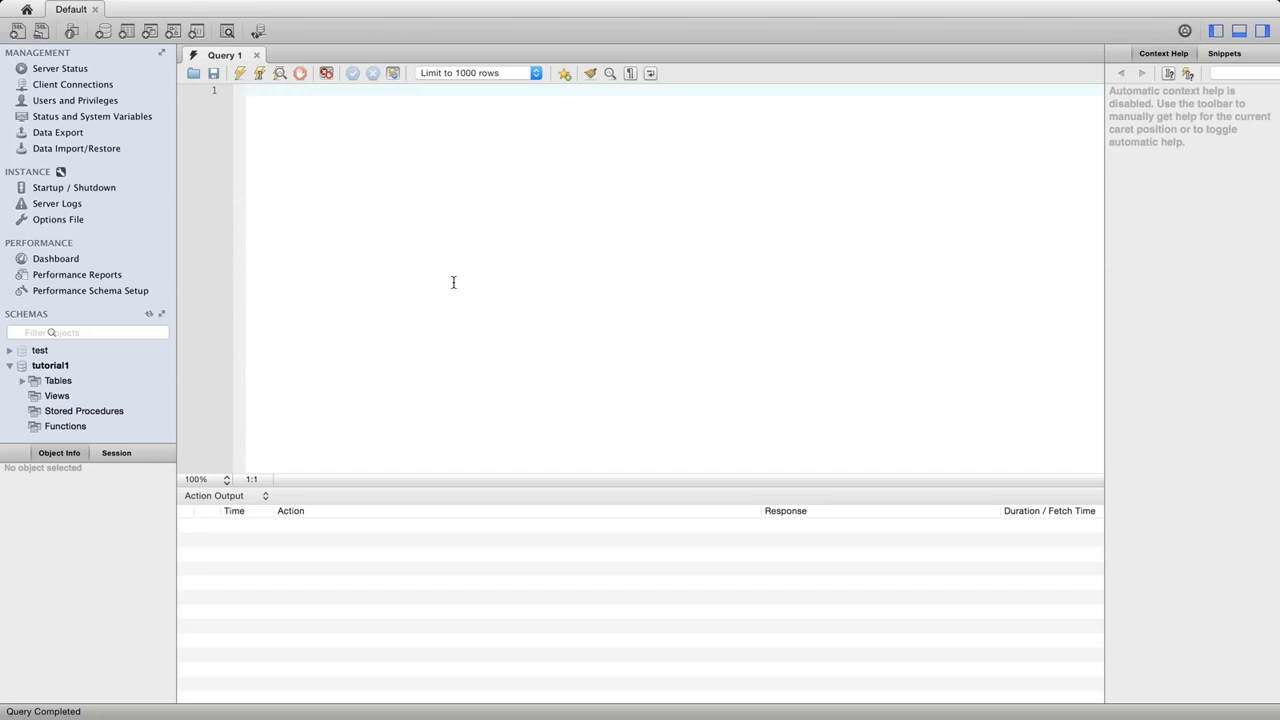
text(use tutoria)
text(l1)
Run 'use tutorial1', then replace it with 'show engines' listing nine engines with InnoDB default.
key(ctrl+Return)
drag(330, 90, 227, 88)
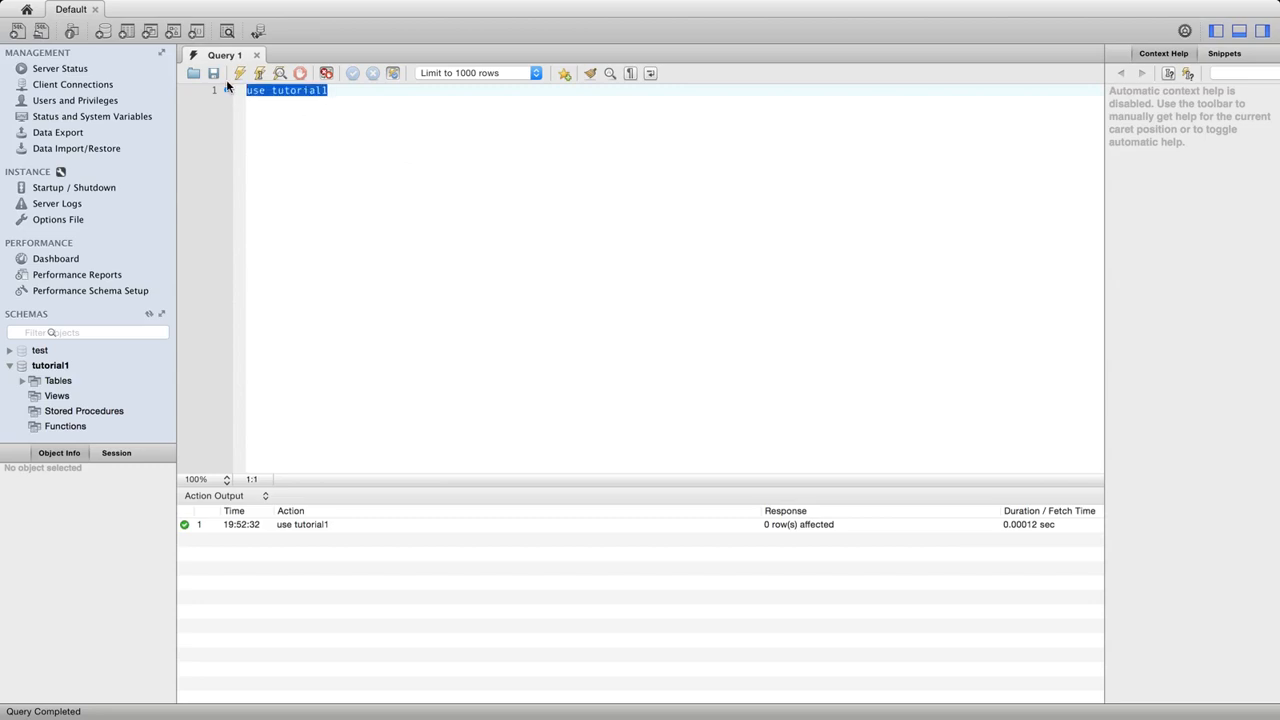
key(BackSpace)
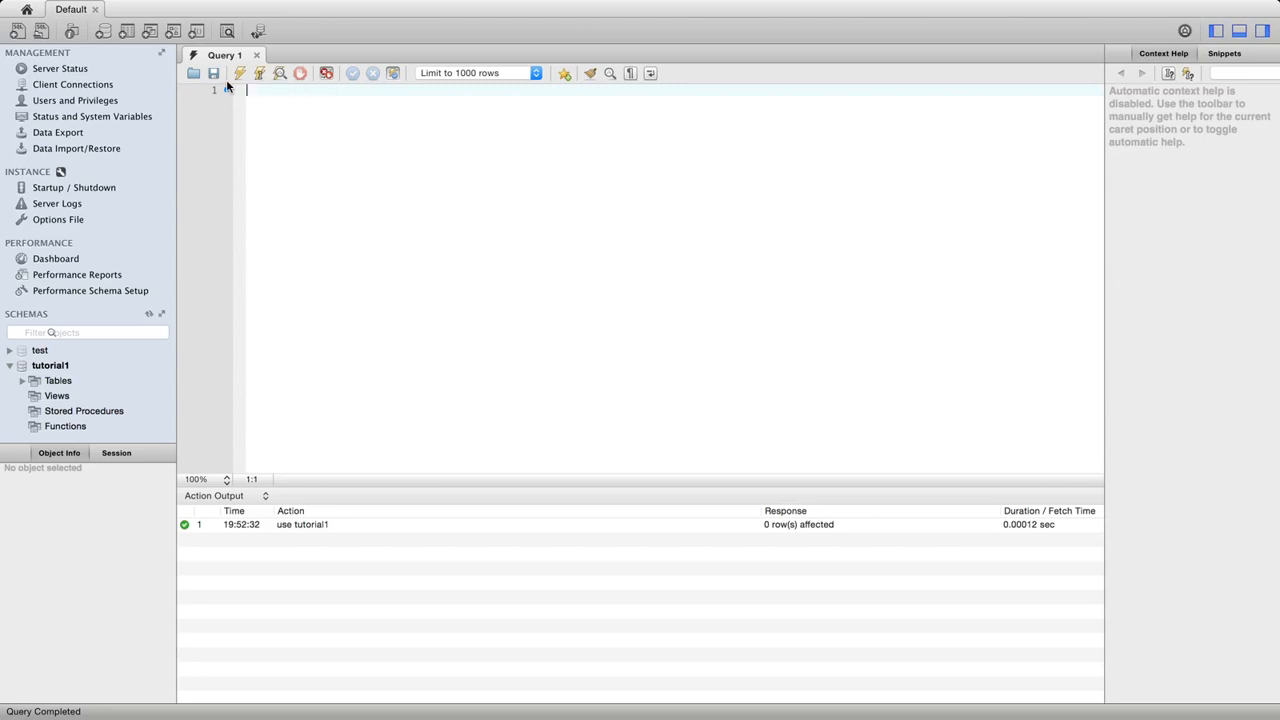
text(show engines)
key(ctrl+Return)
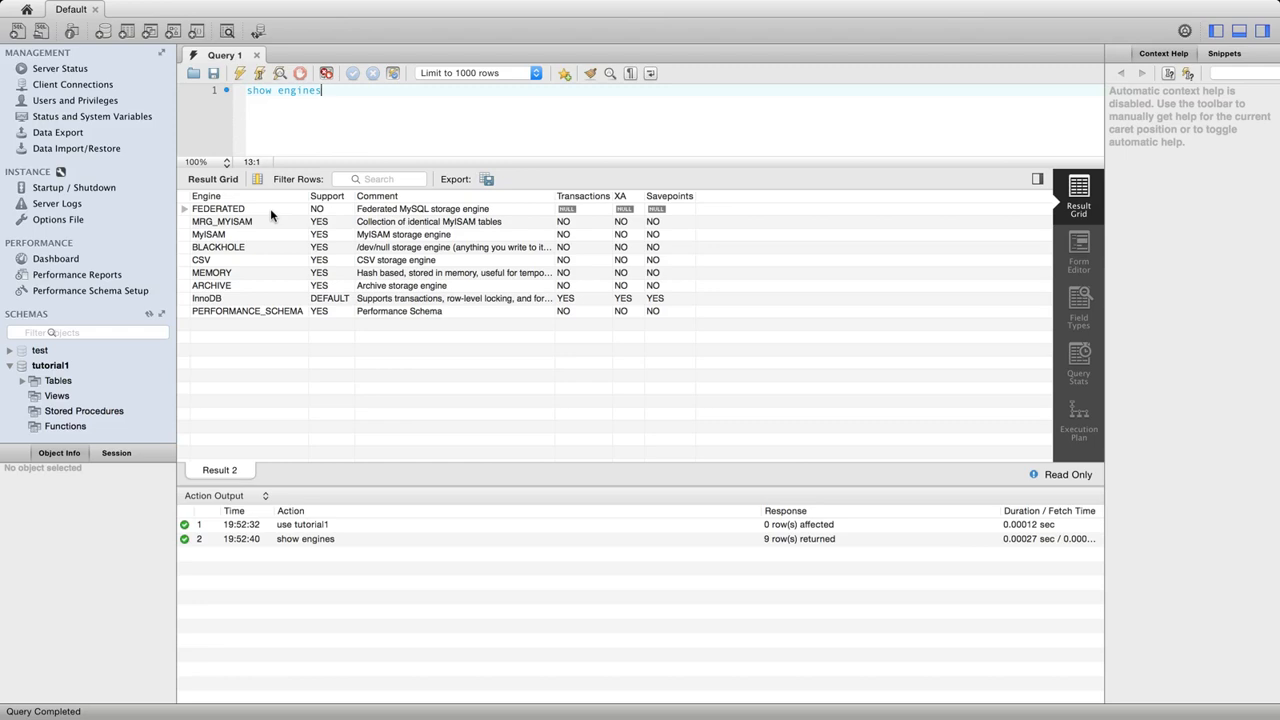
click(225, 236)
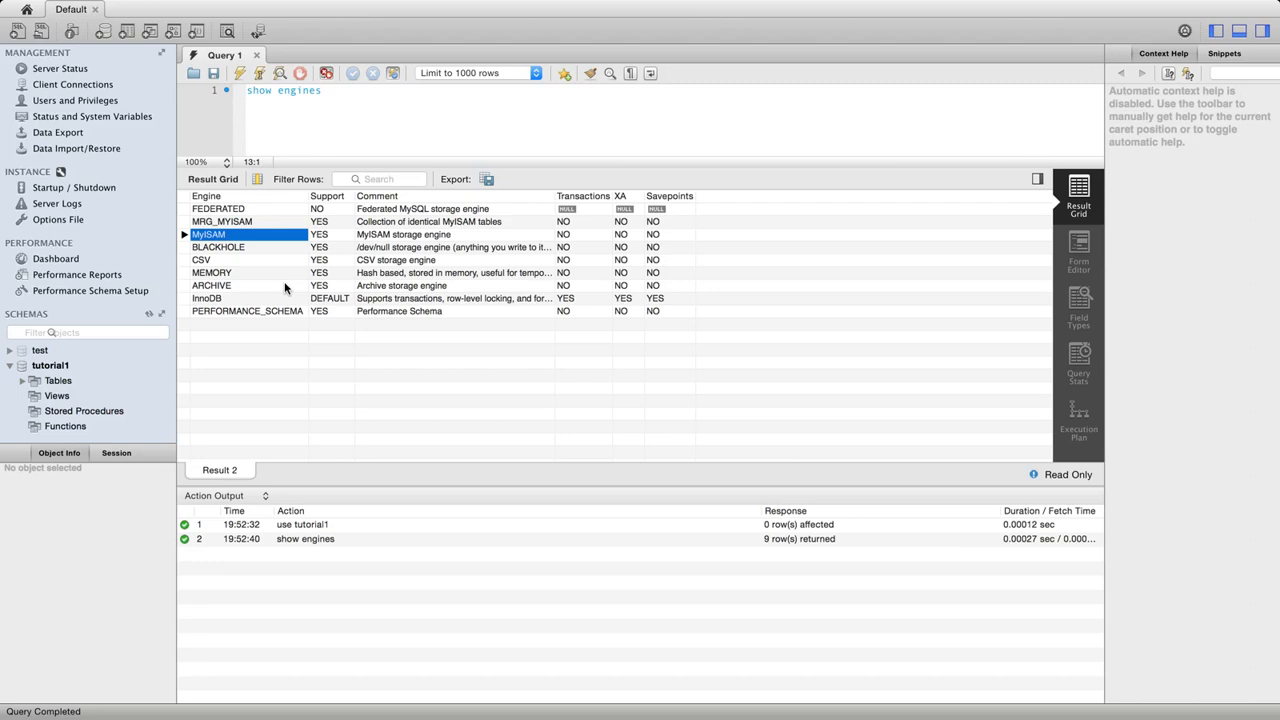
click(283, 299)
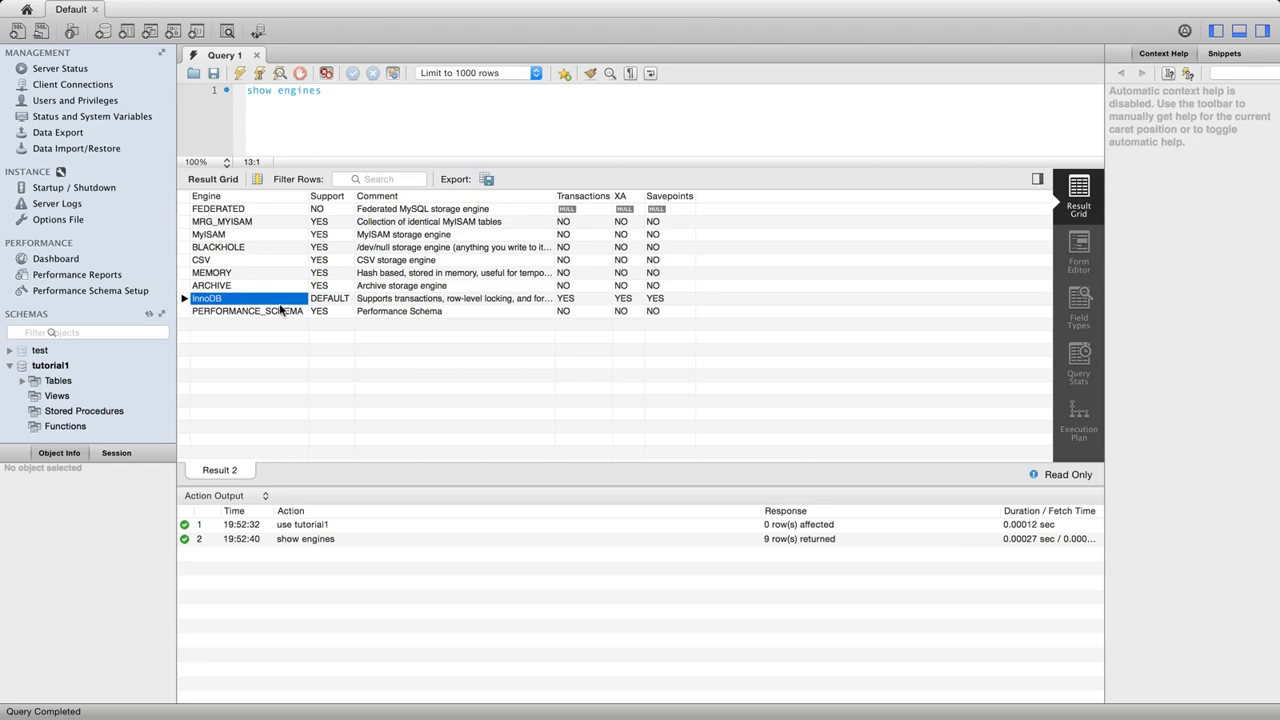
click(322, 303)
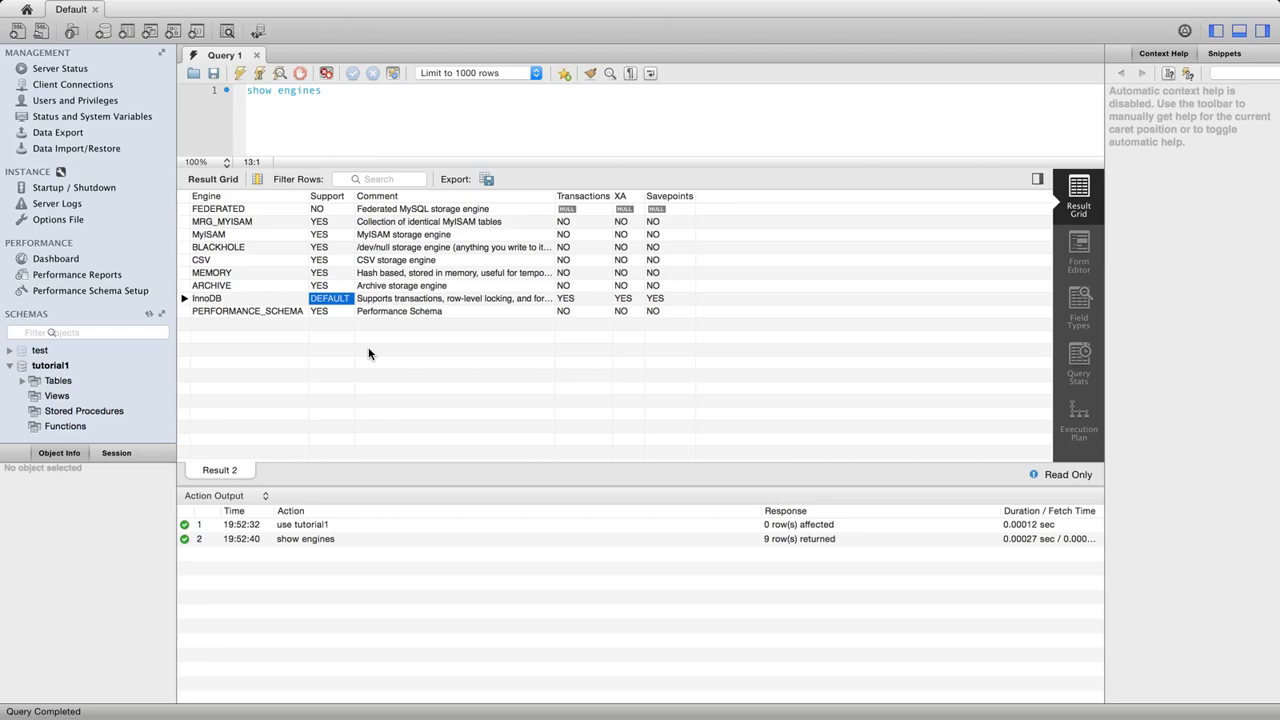
click(201, 298)
click(312, 300)
click(248, 298)
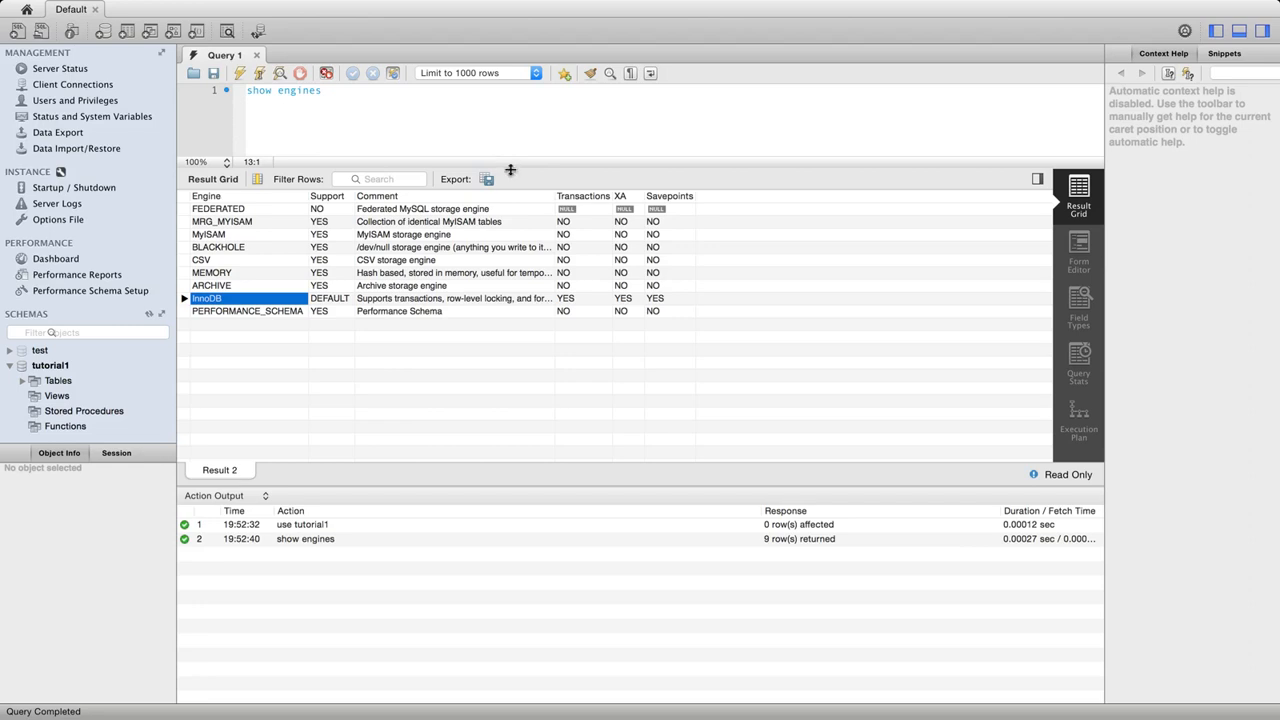
Enlarge the editor and result grid by dragging splitters, then select the show engines text.
mouse_move(505, 165)
mouse_down()
mouse_move(553, 324)
mouse_move(553, 309)
mouse_up()
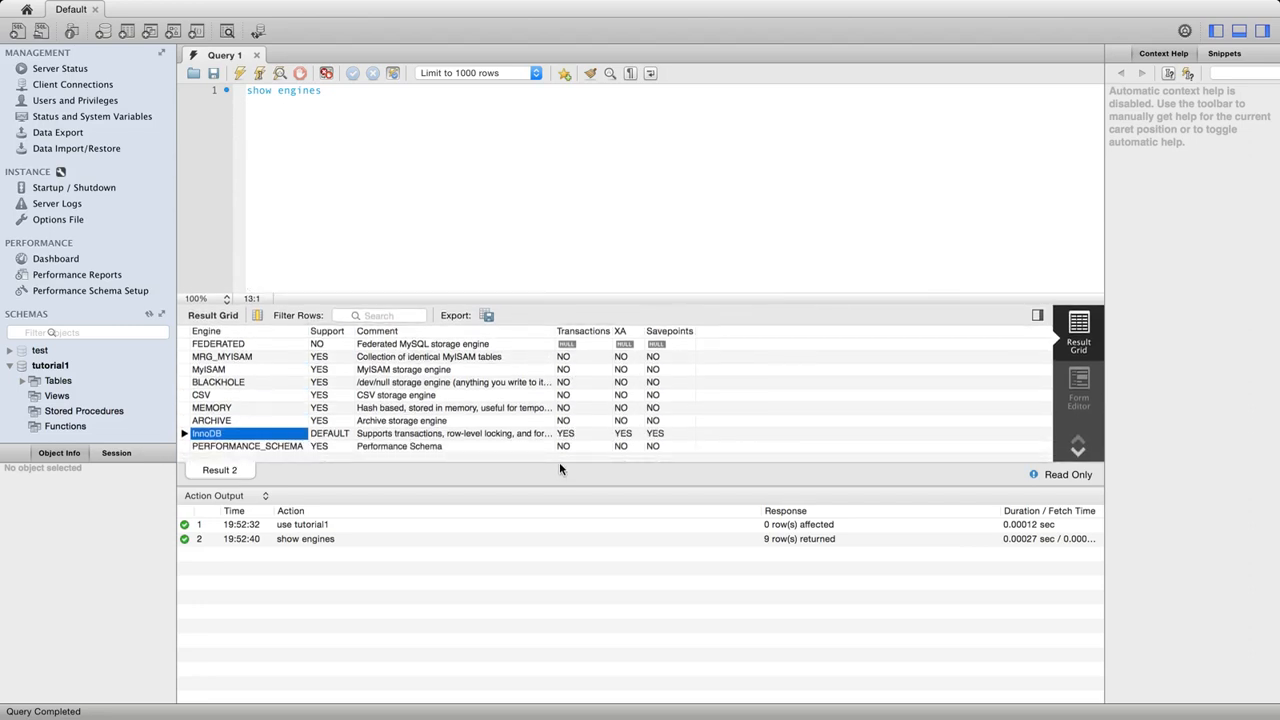
drag(559, 490, 572, 580)
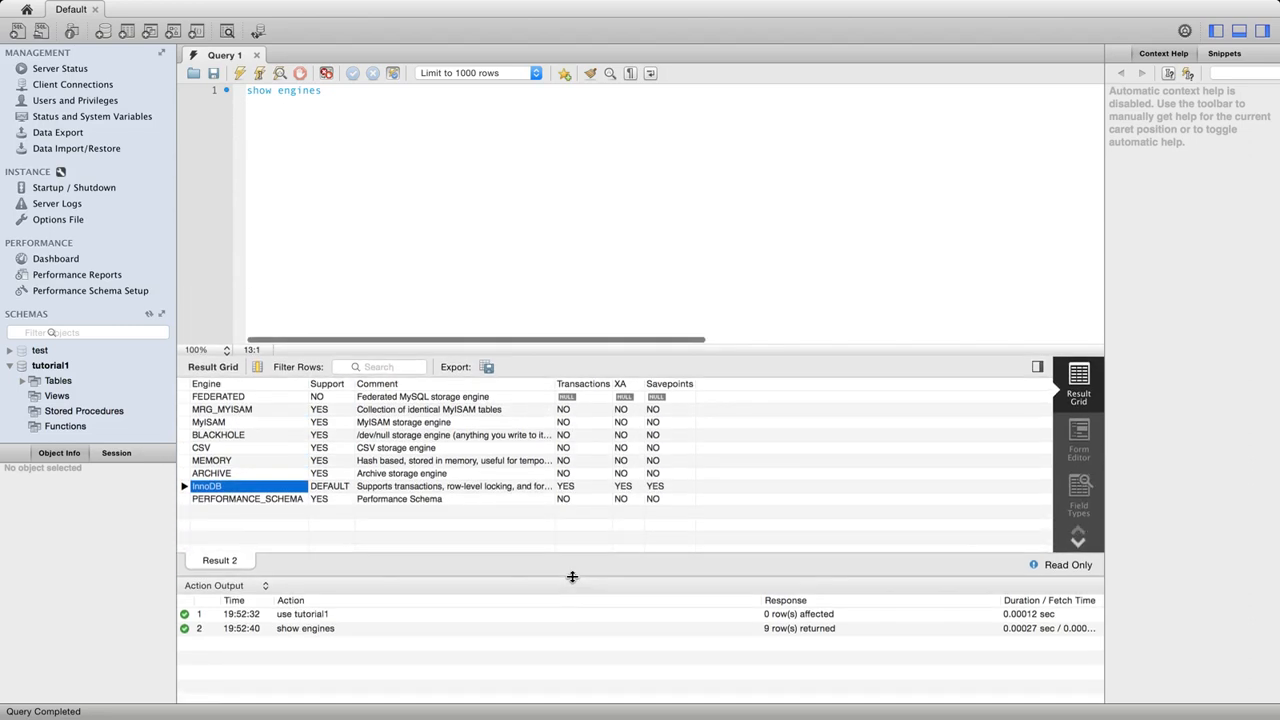
key(super+a)
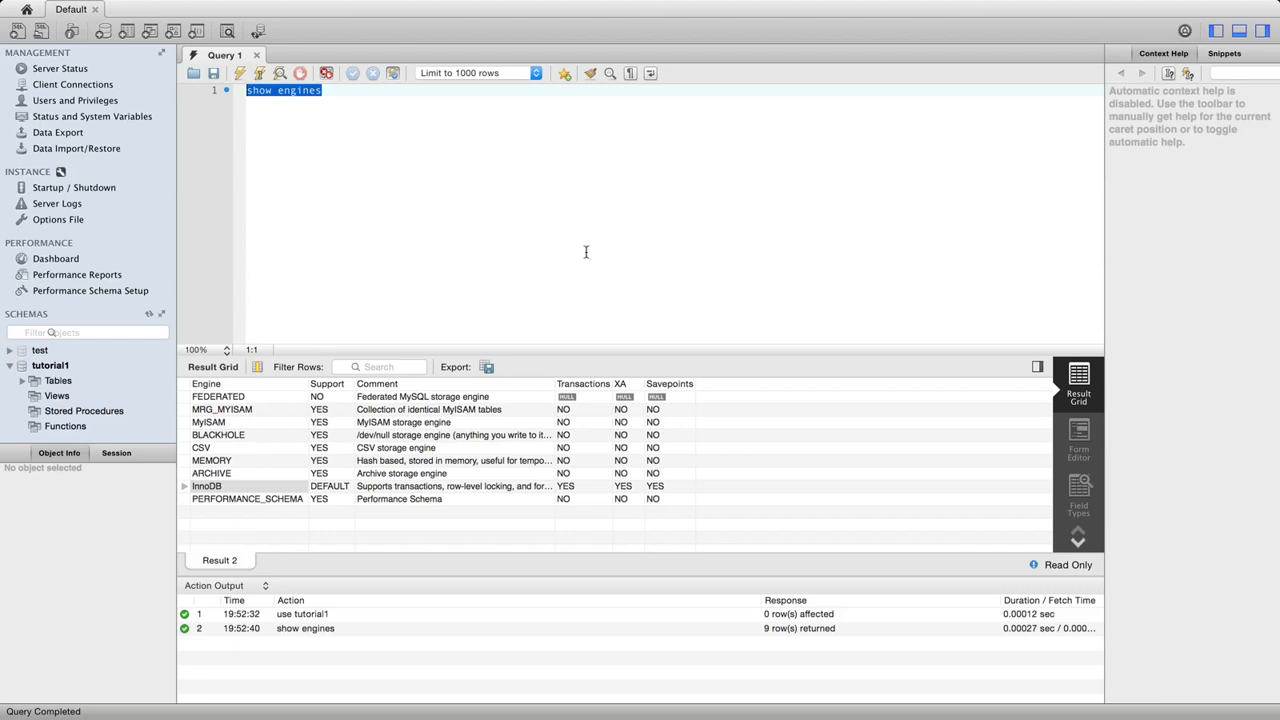
text(show tab)
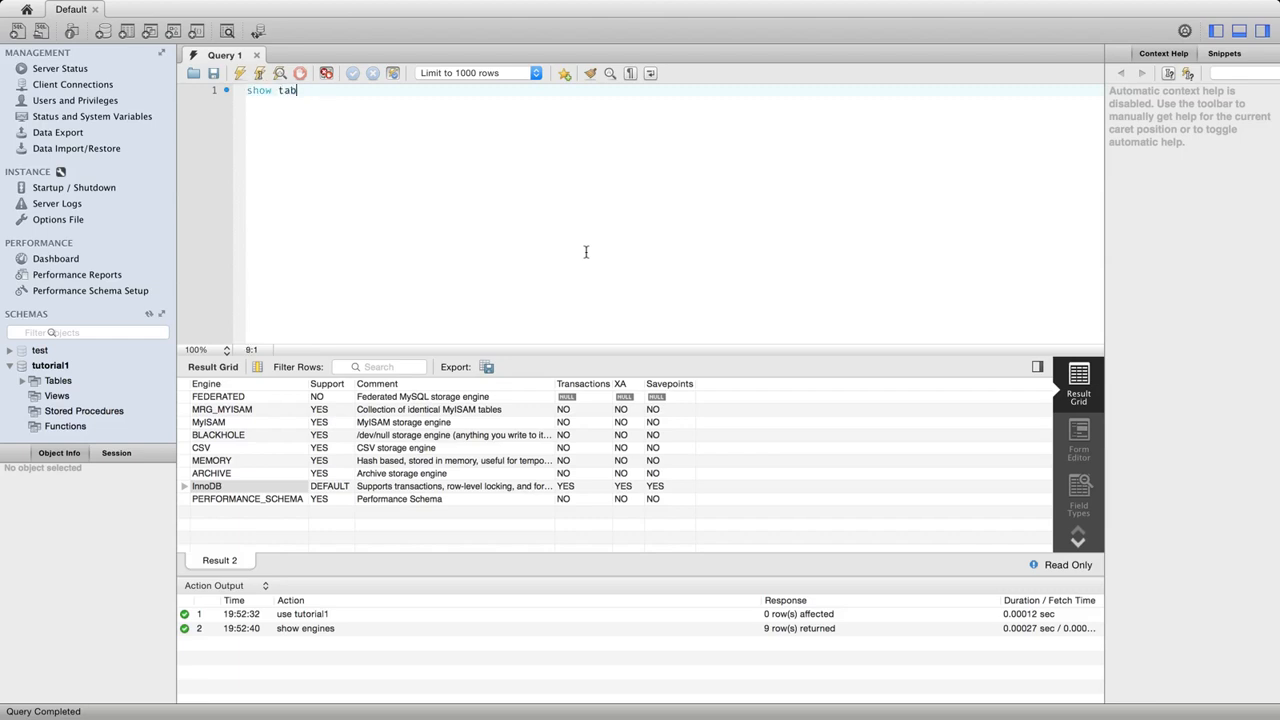
text(le status)
Run 'show table status' and point out the users table's InnoDB engine.
key(ctrl+Return)
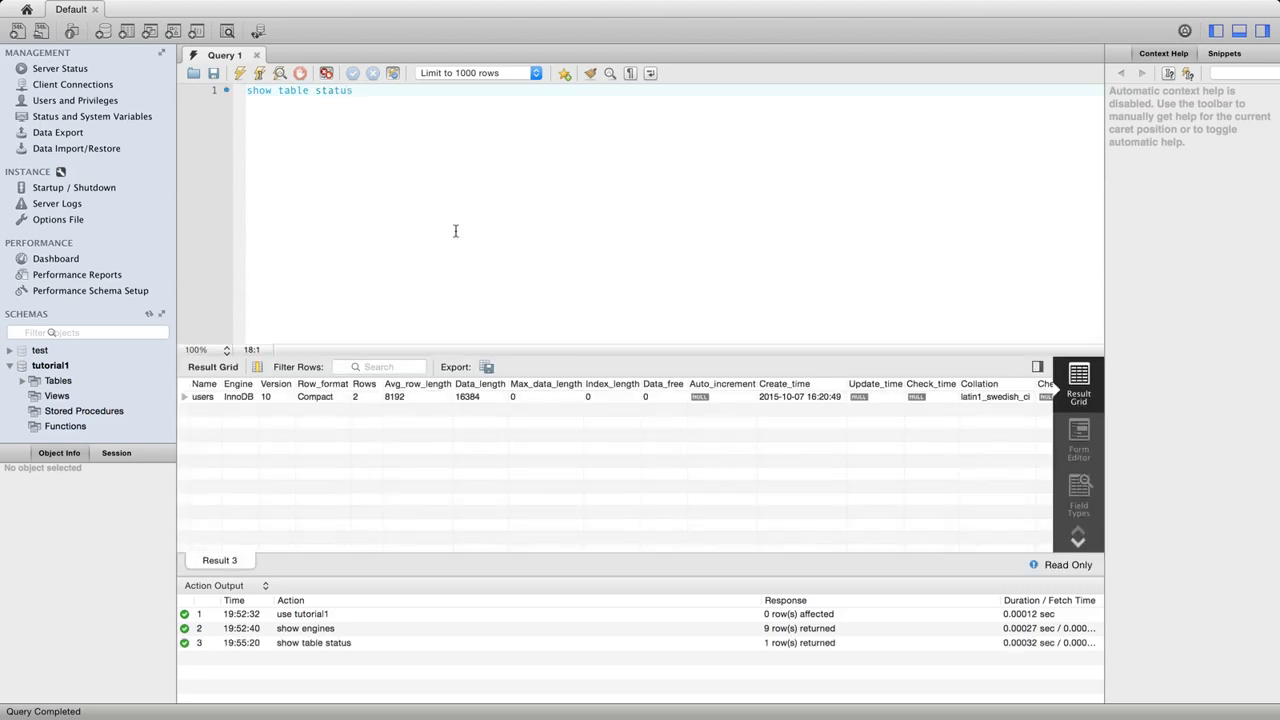
click(242, 398)
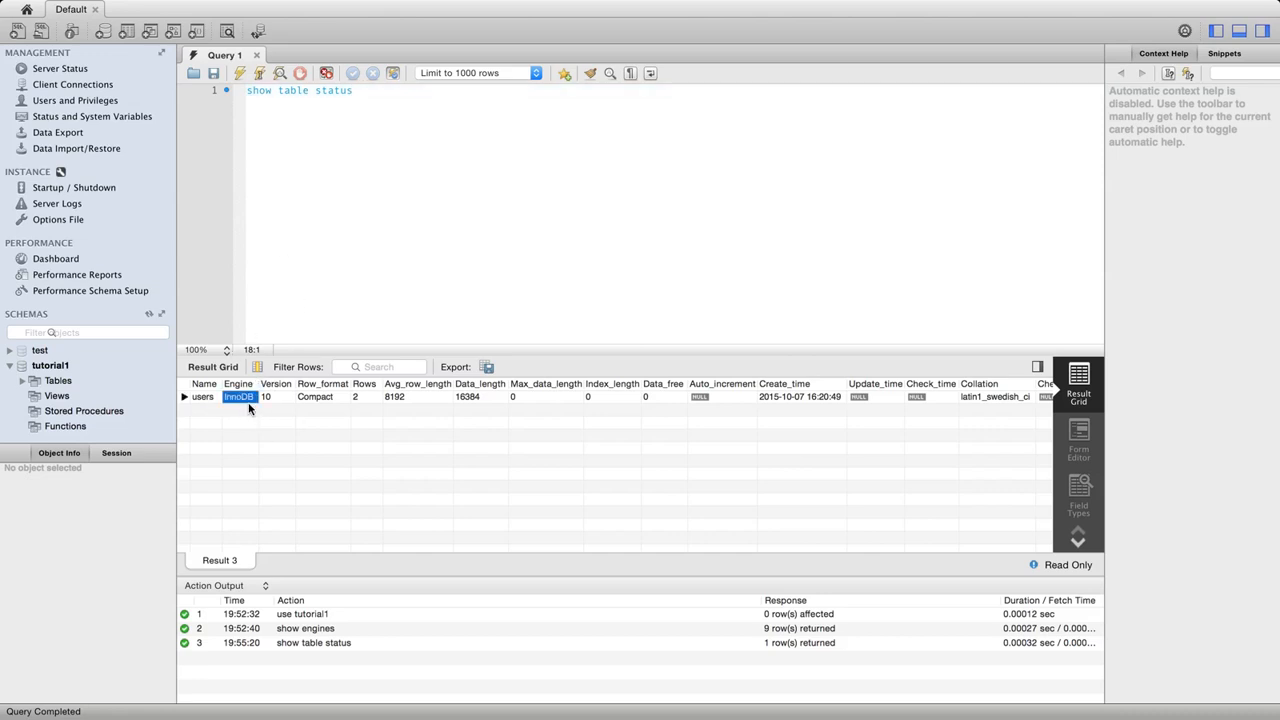
drag(403, 100, 242, 92)
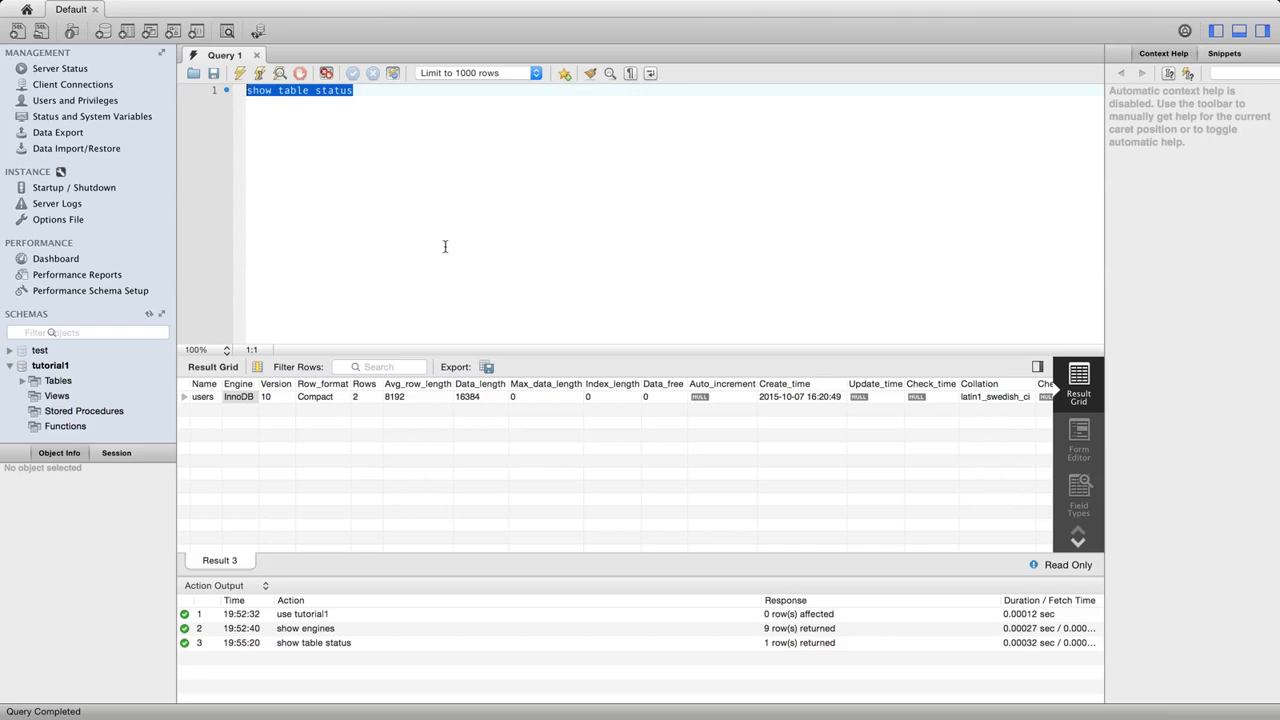
text(create t)
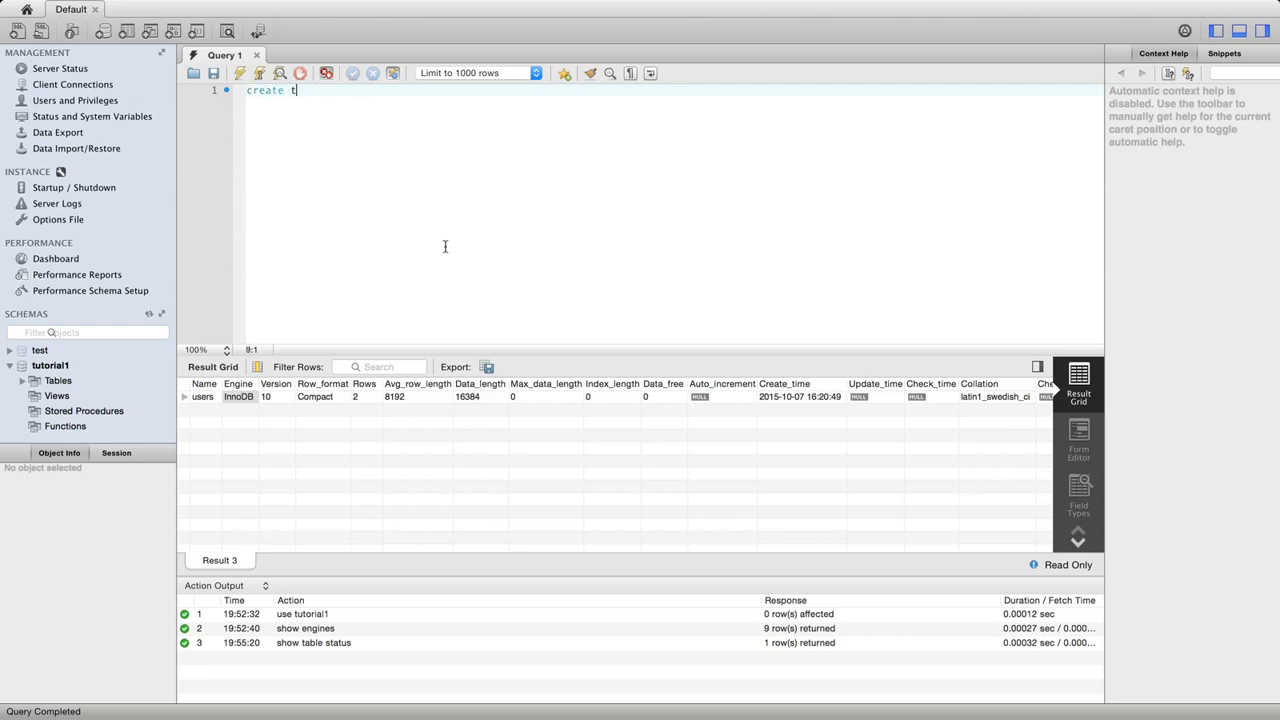
text(able test)
text((in)
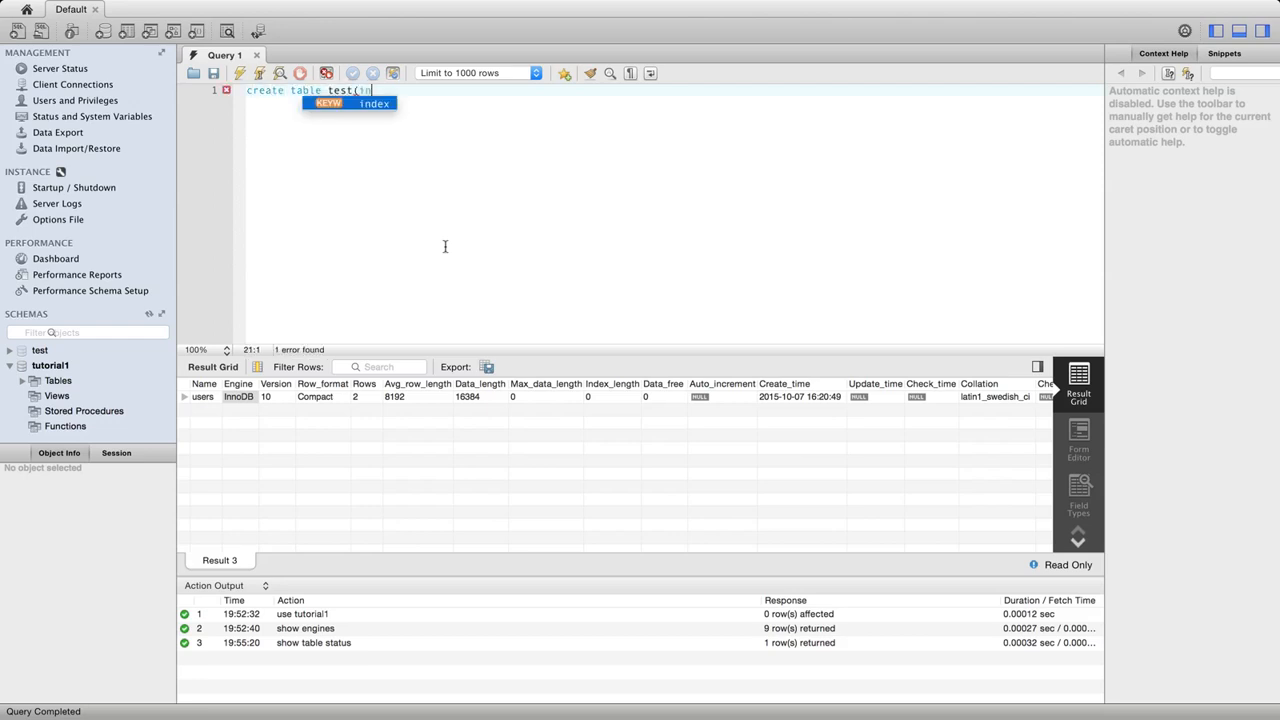
text(t)
Create table test(id int) with the MyISAM engine and confirm it via table status.
key(BackSpace)
key(BackSpace)
key(BackSpace)
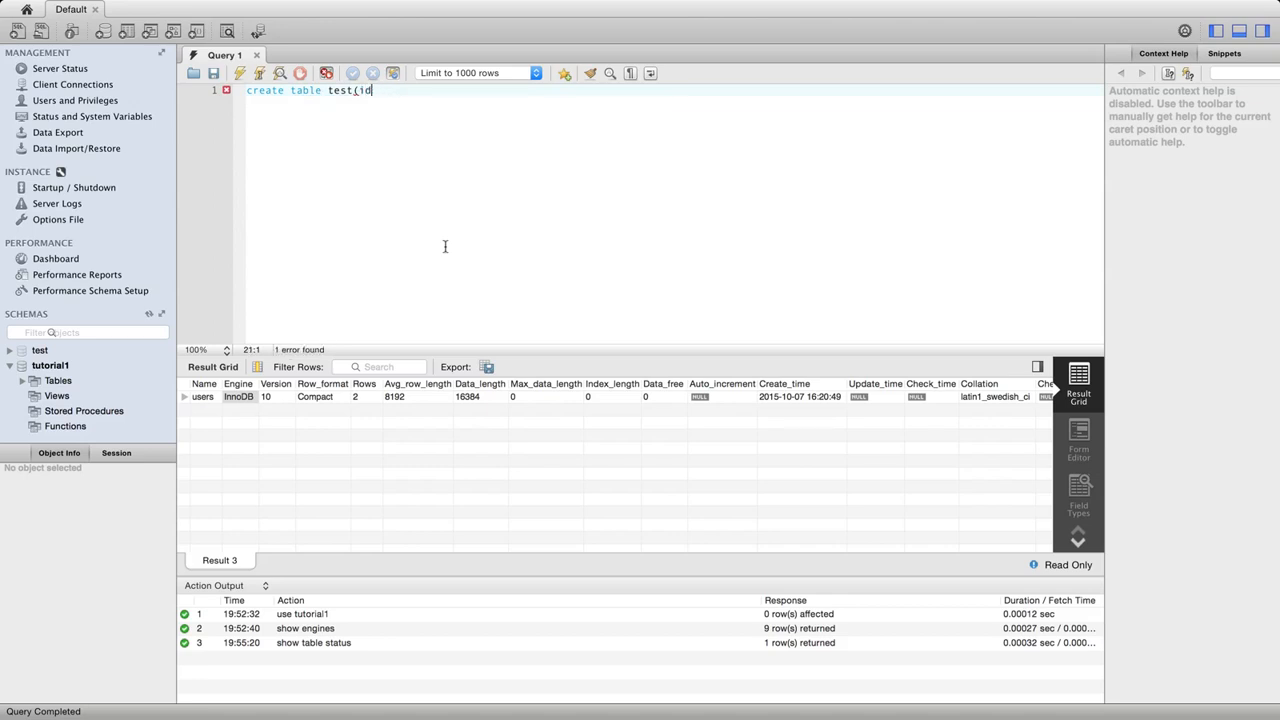
text(id int))
text( engine)
text(s)
text(MYISAM)
key(ctrl+Return)
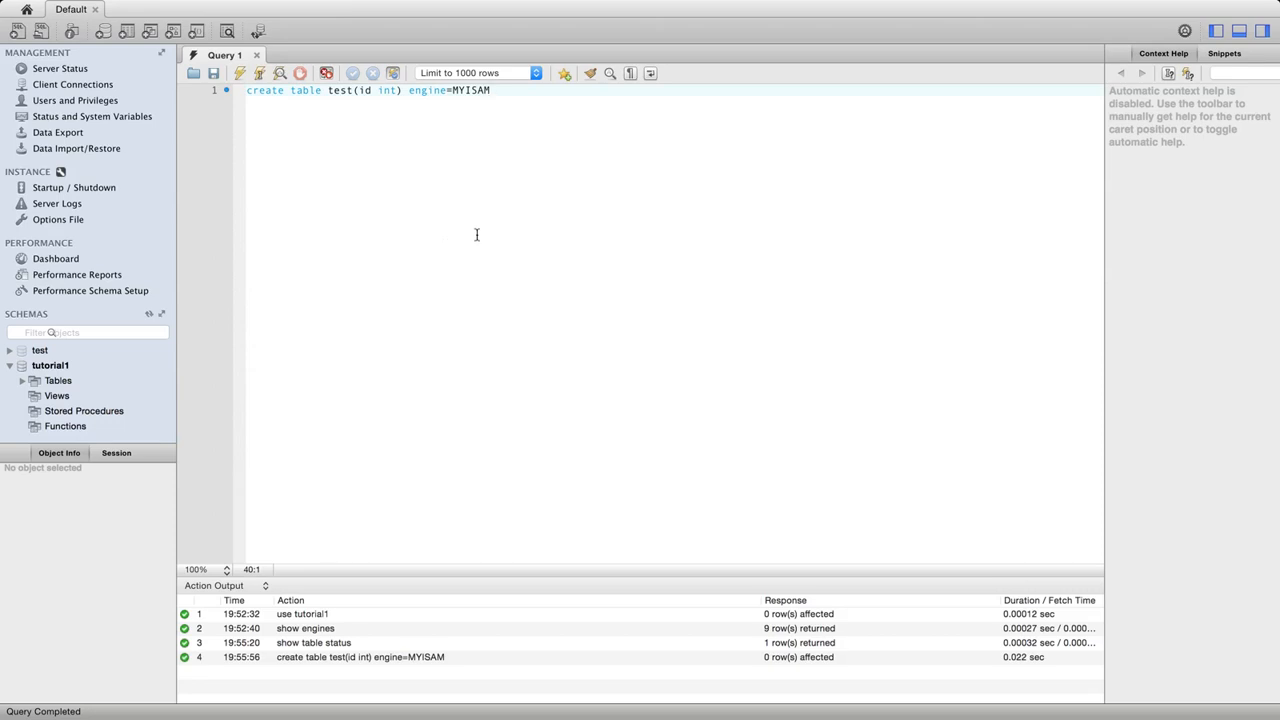
drag(538, 90, 240, 90)
text(s)
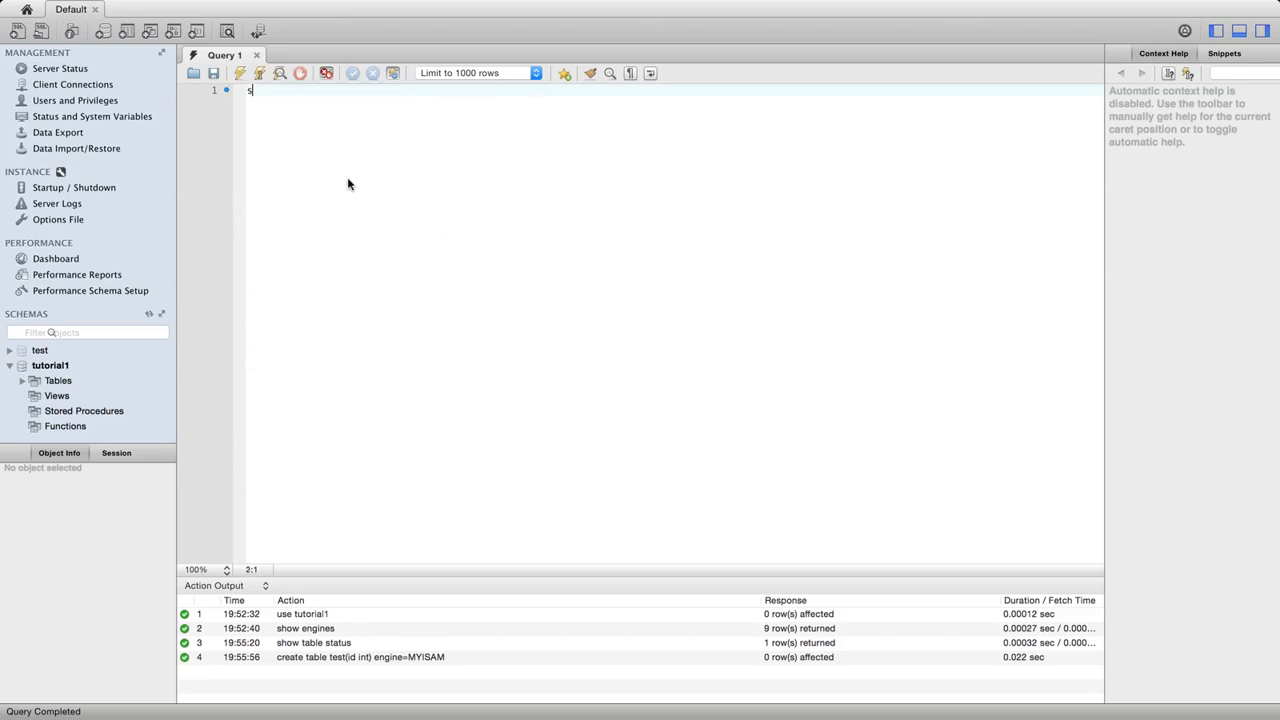
text(how table status)
key(ctrl+Return)
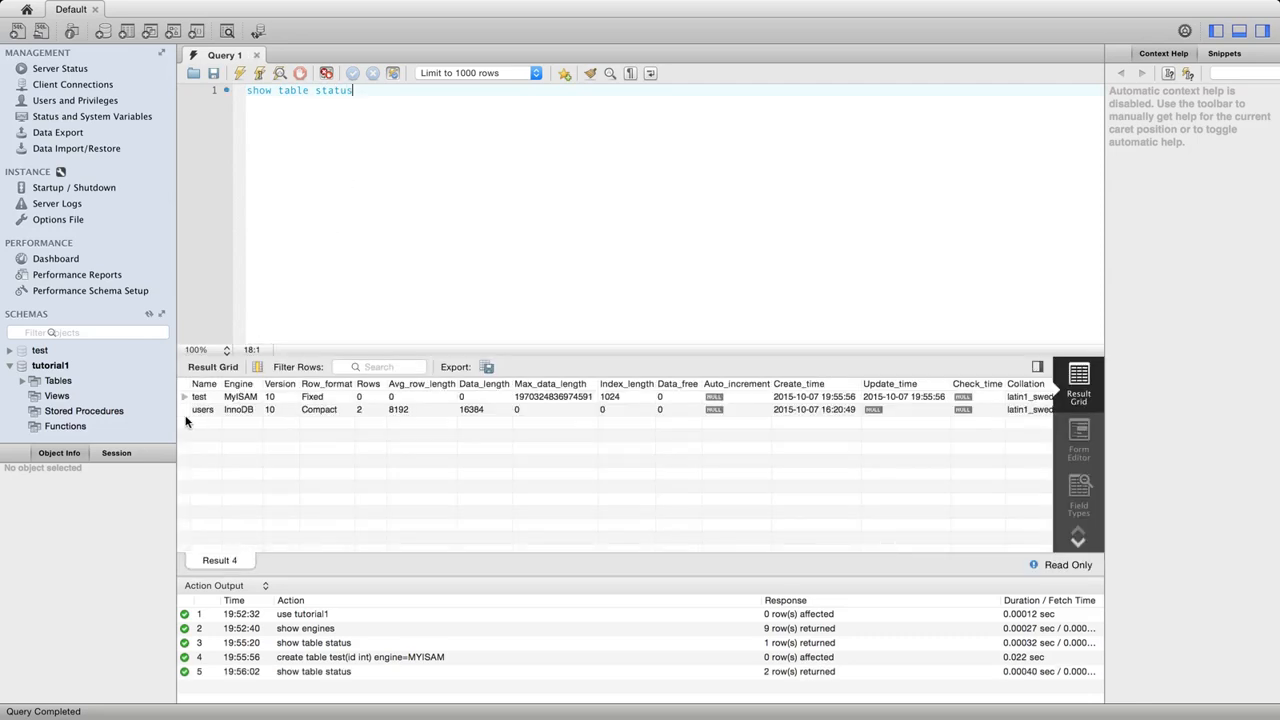
click(205, 397)
click(238, 397)
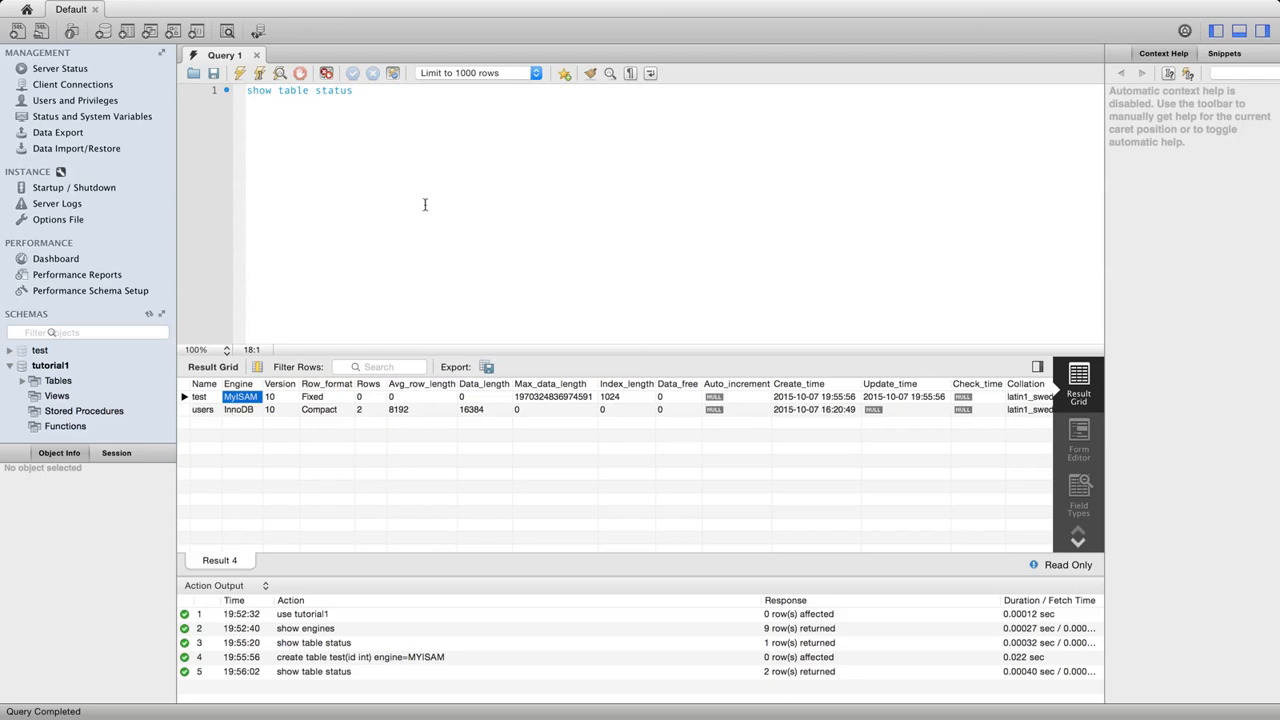
Run 'drop table test' to remove the MyISAM test table.
triple_click(415, 107)
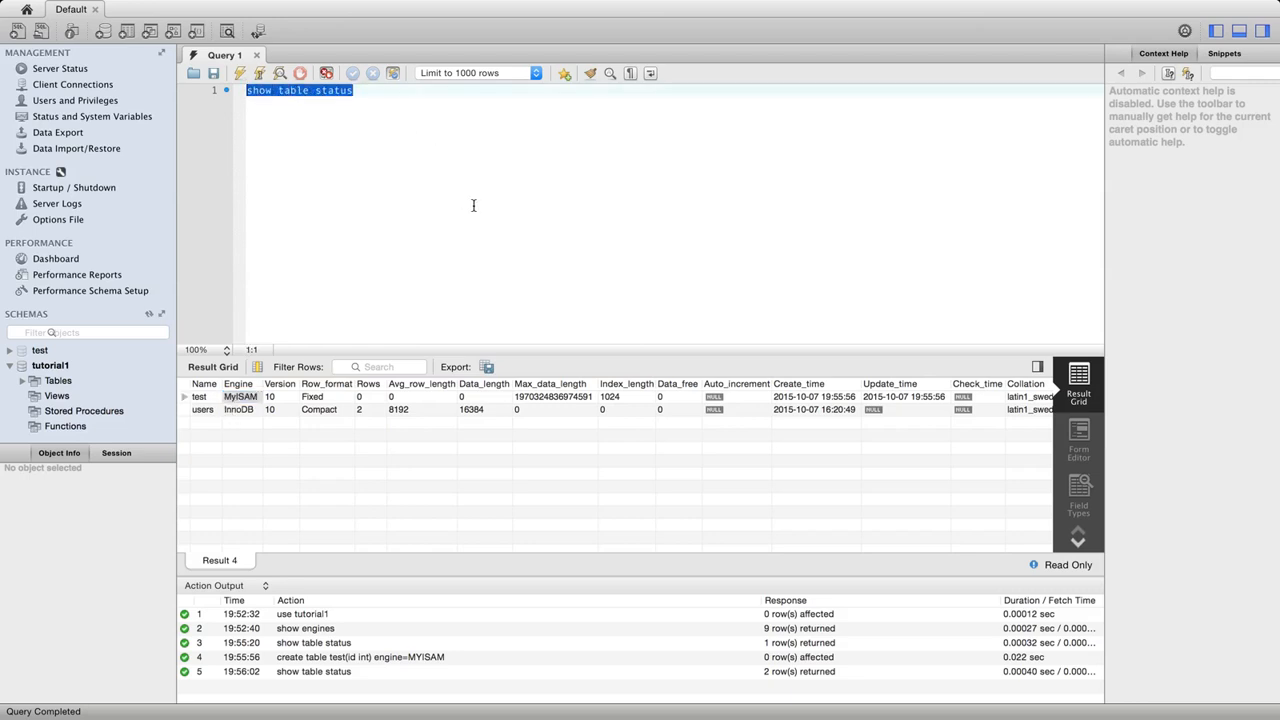
text(drop )
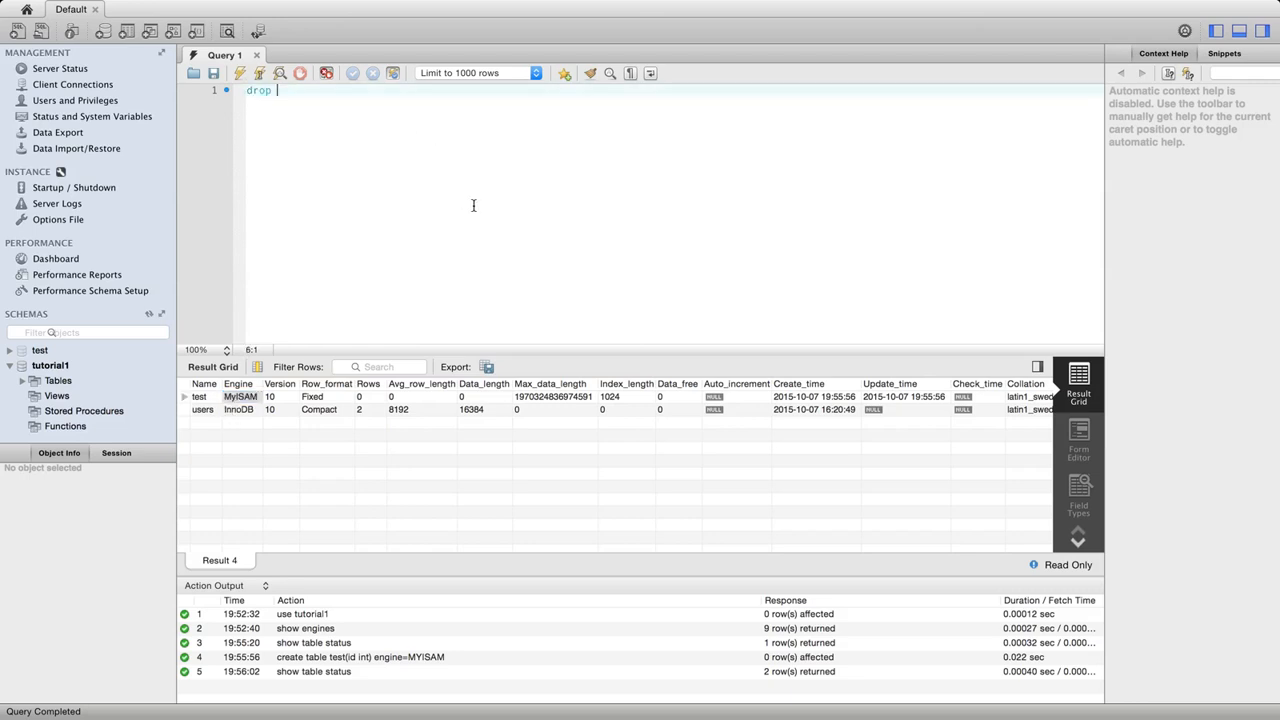
text(table test)
key(ctrl+Return)
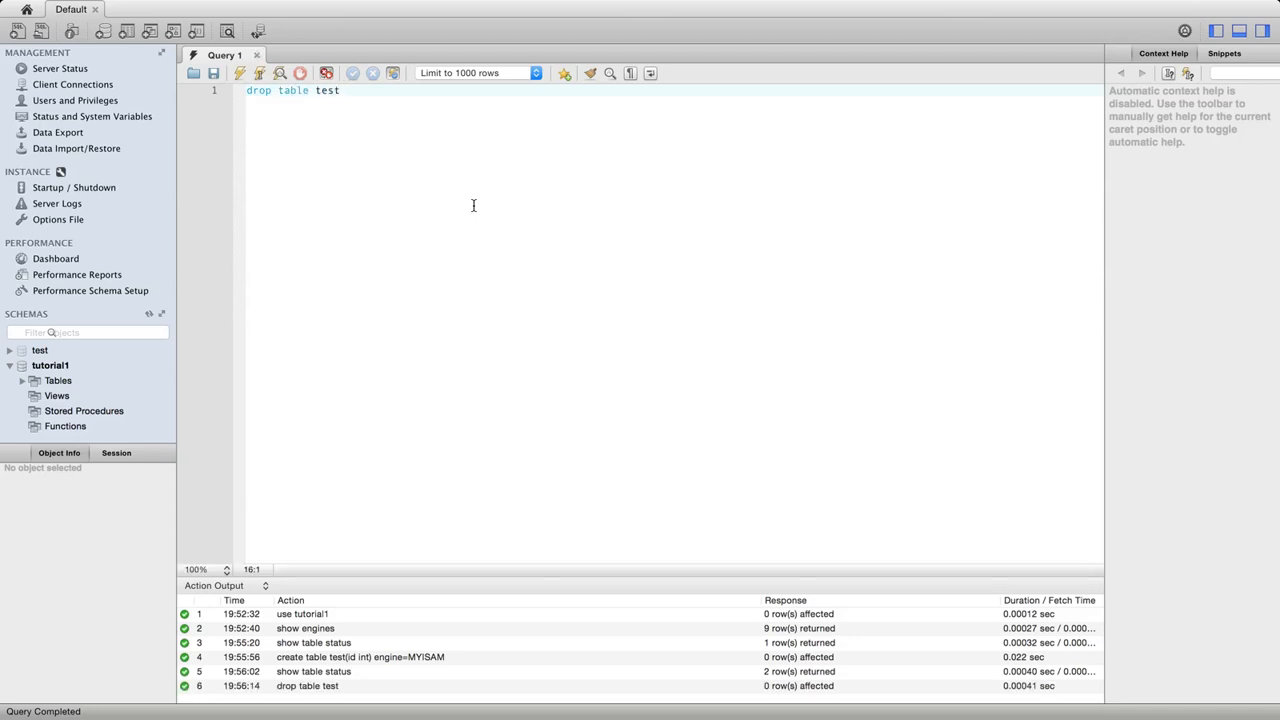
key(ctrl+a)
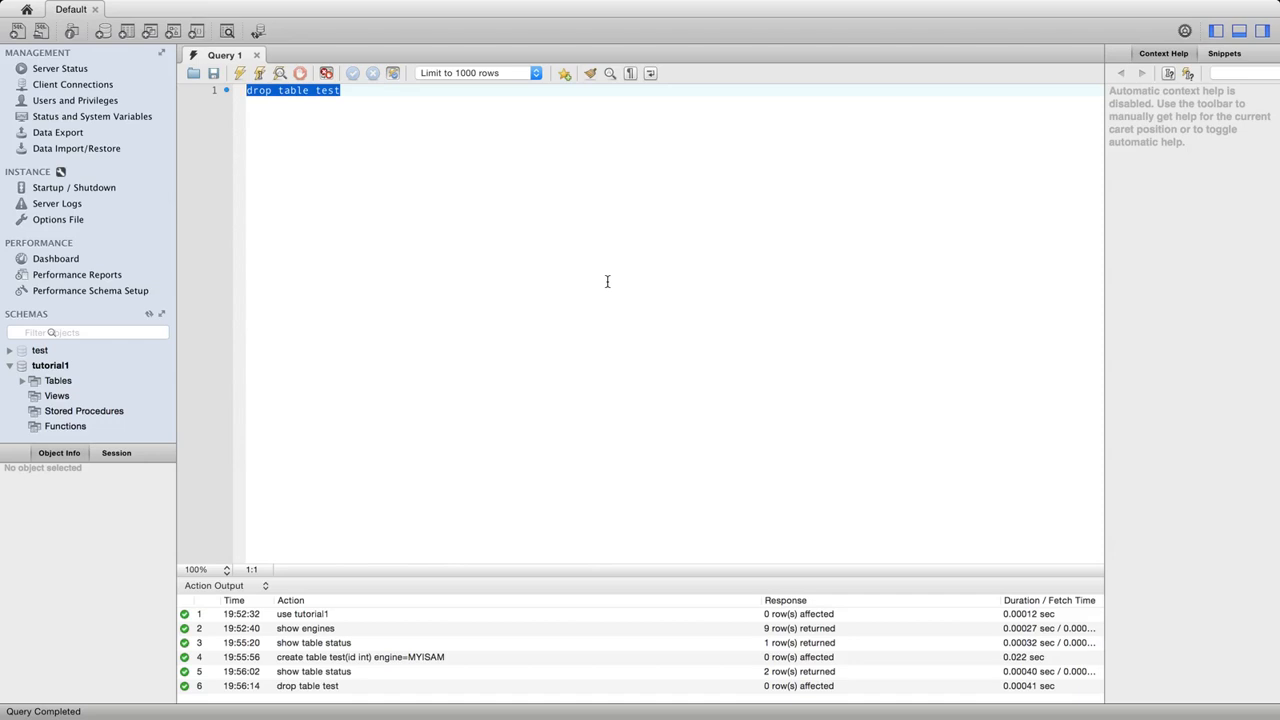
text(se)
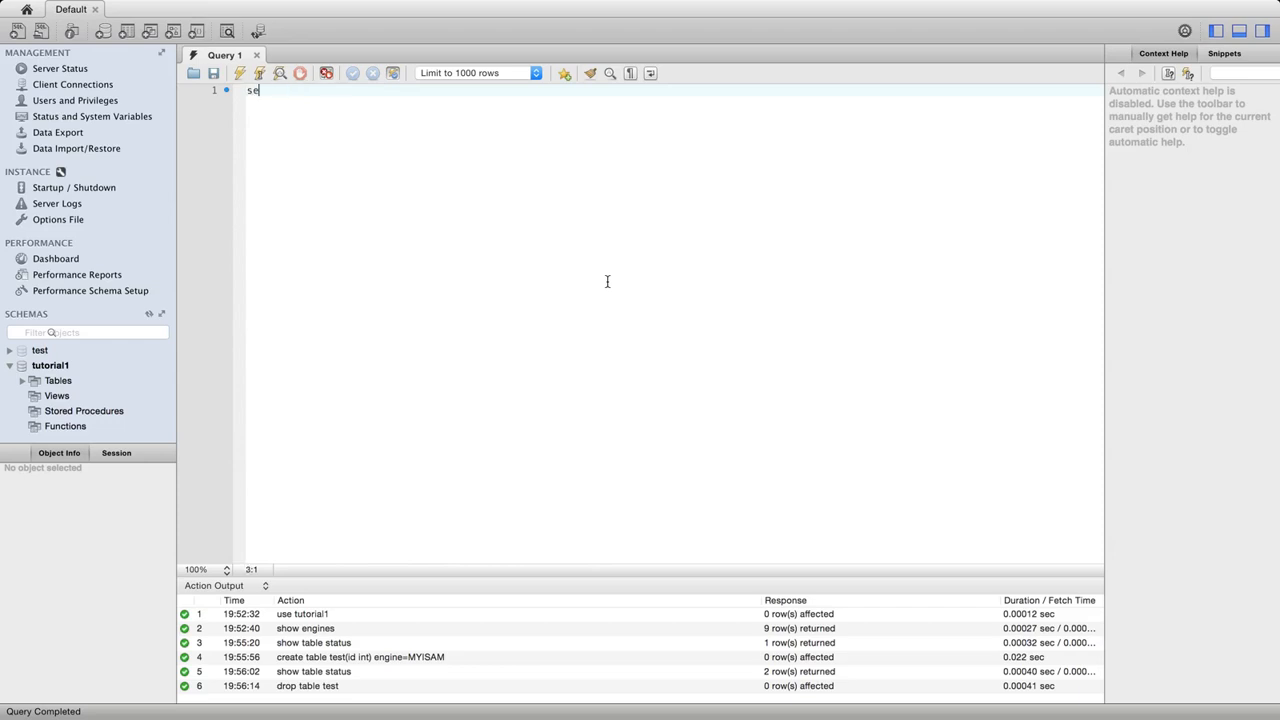
text(t defaul)
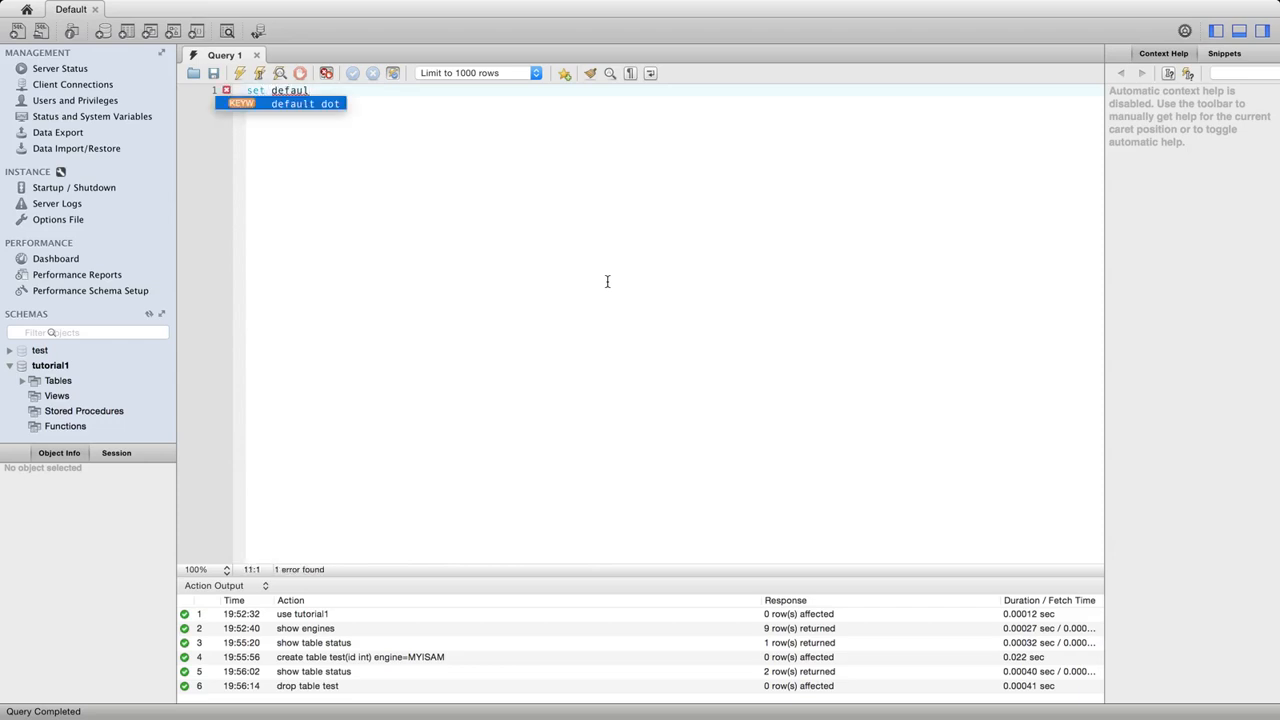
text(t_storag)
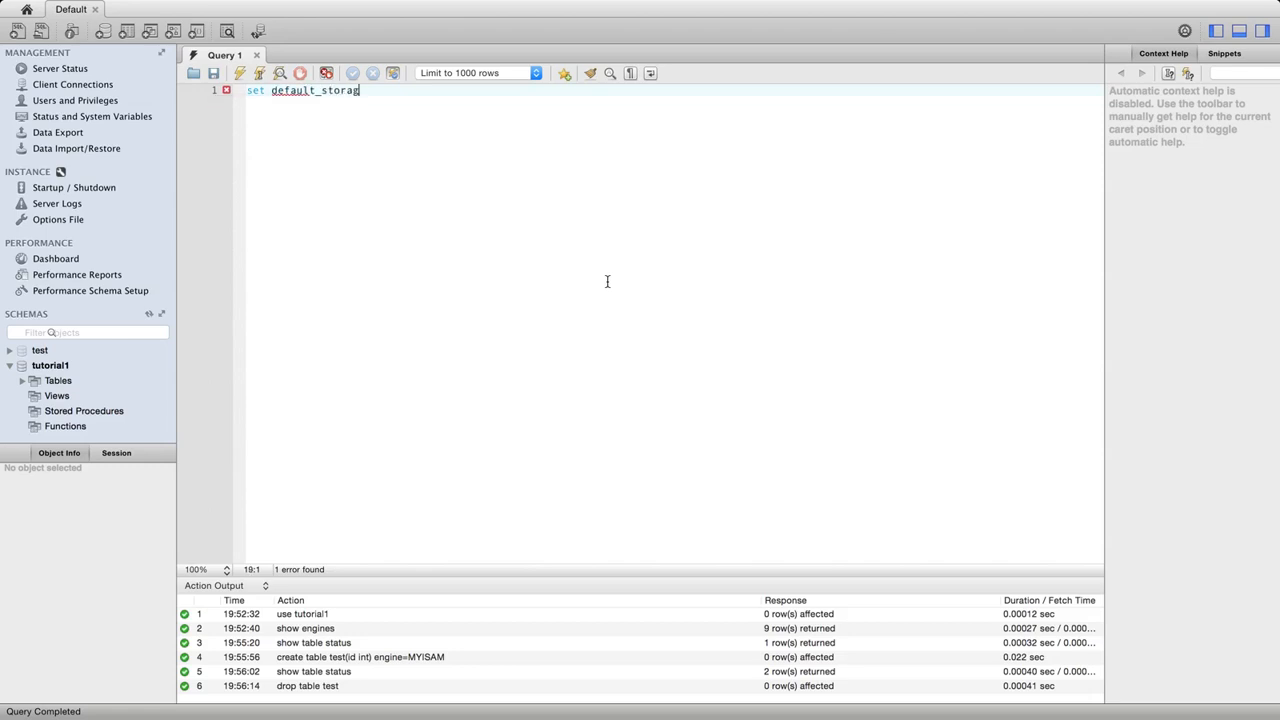
text(e_engine/)
Set default_storage_engine to MyISAM, then list tutorial1's tables and their status.
key(BackSpace)
text(=MYISAM)
key(ctrl+Return)
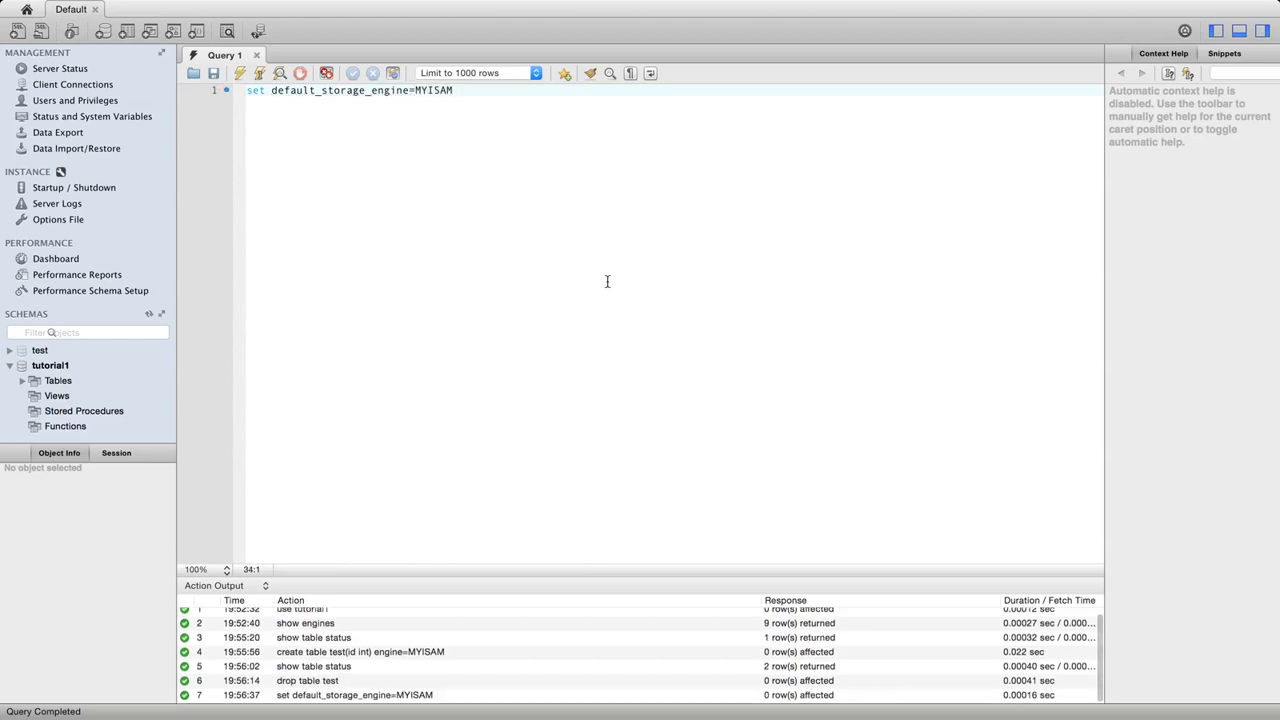
key(ctrl+a)
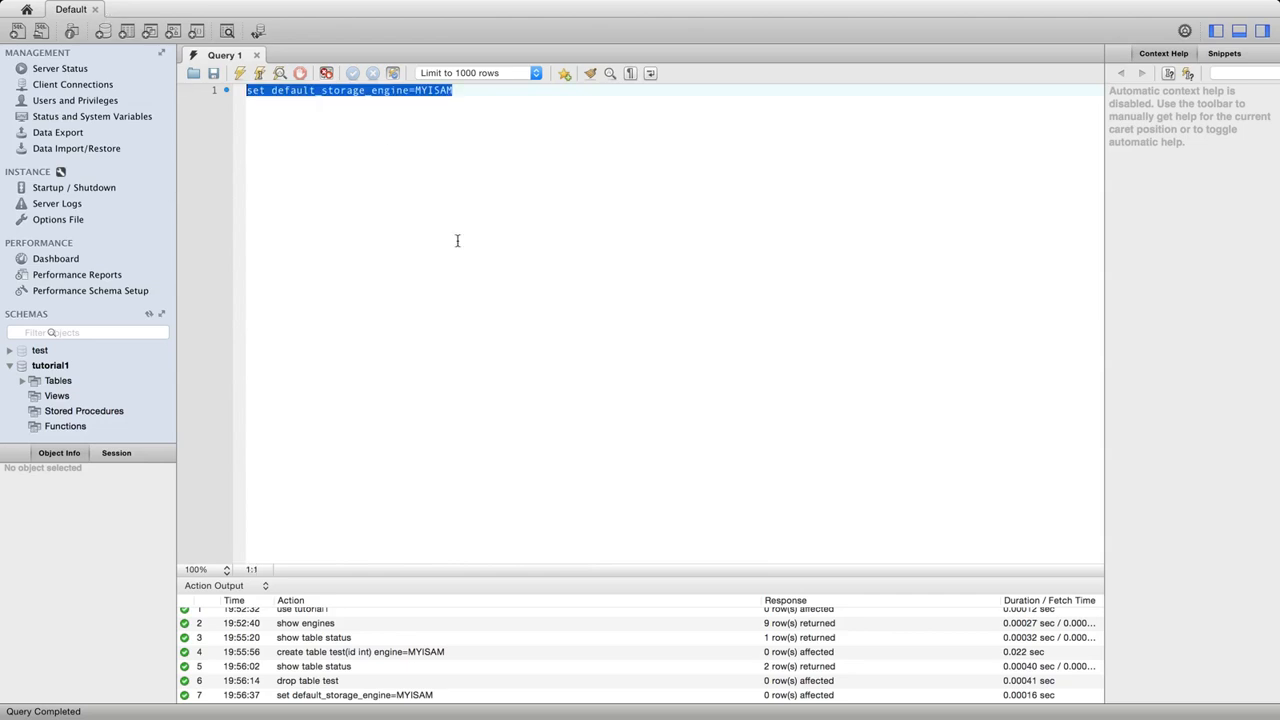
text(sho)
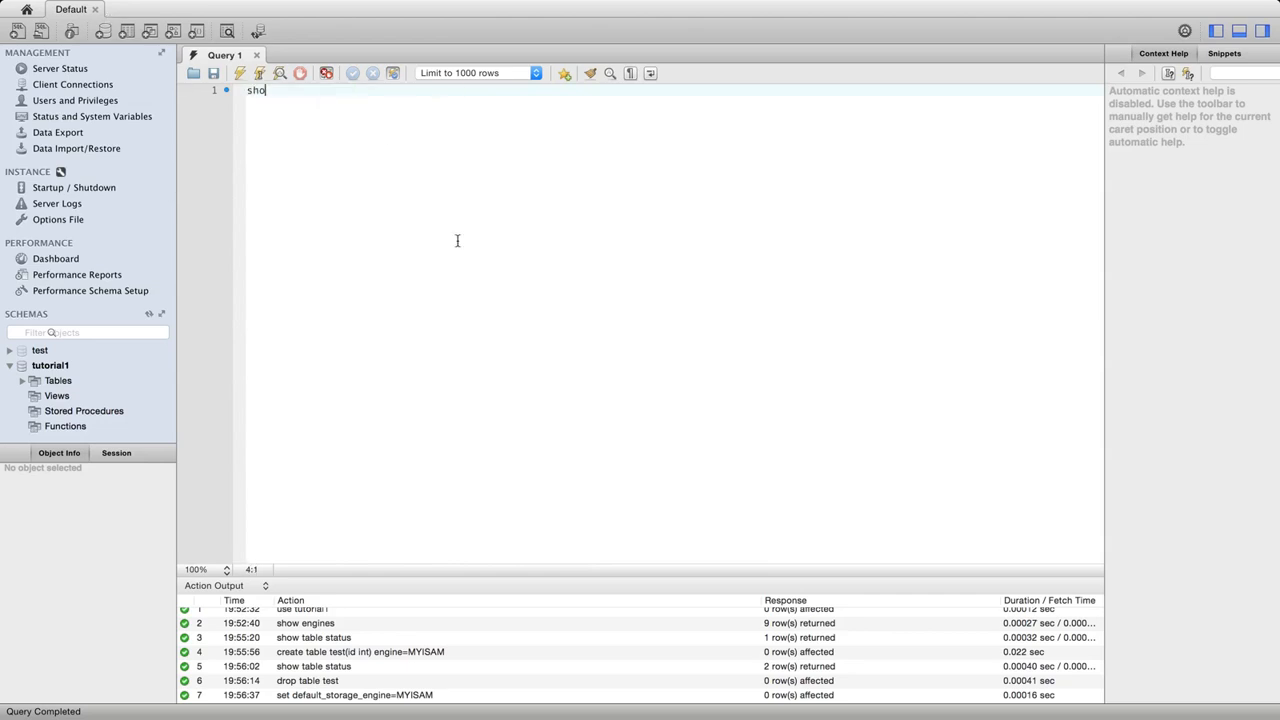
text(w tables)
key(ctrl+Return)
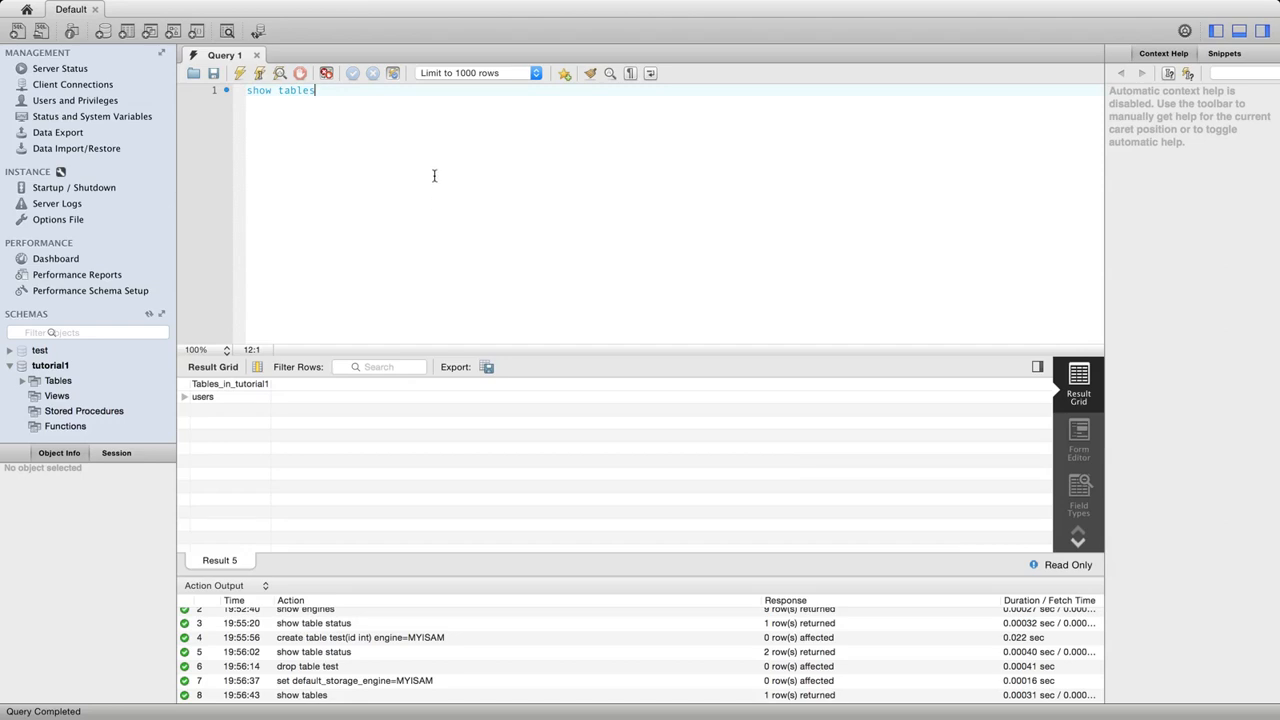
key(ctrl+a)
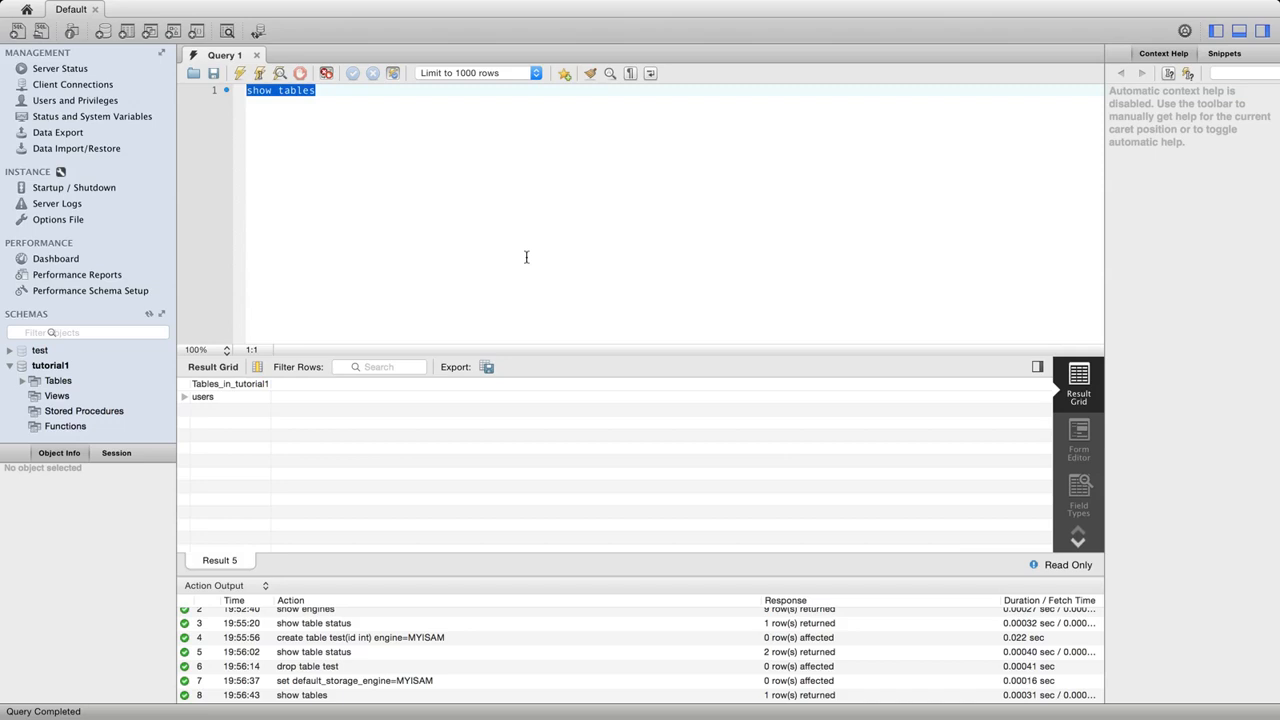
text(show table status)
key(ctrl+Return)
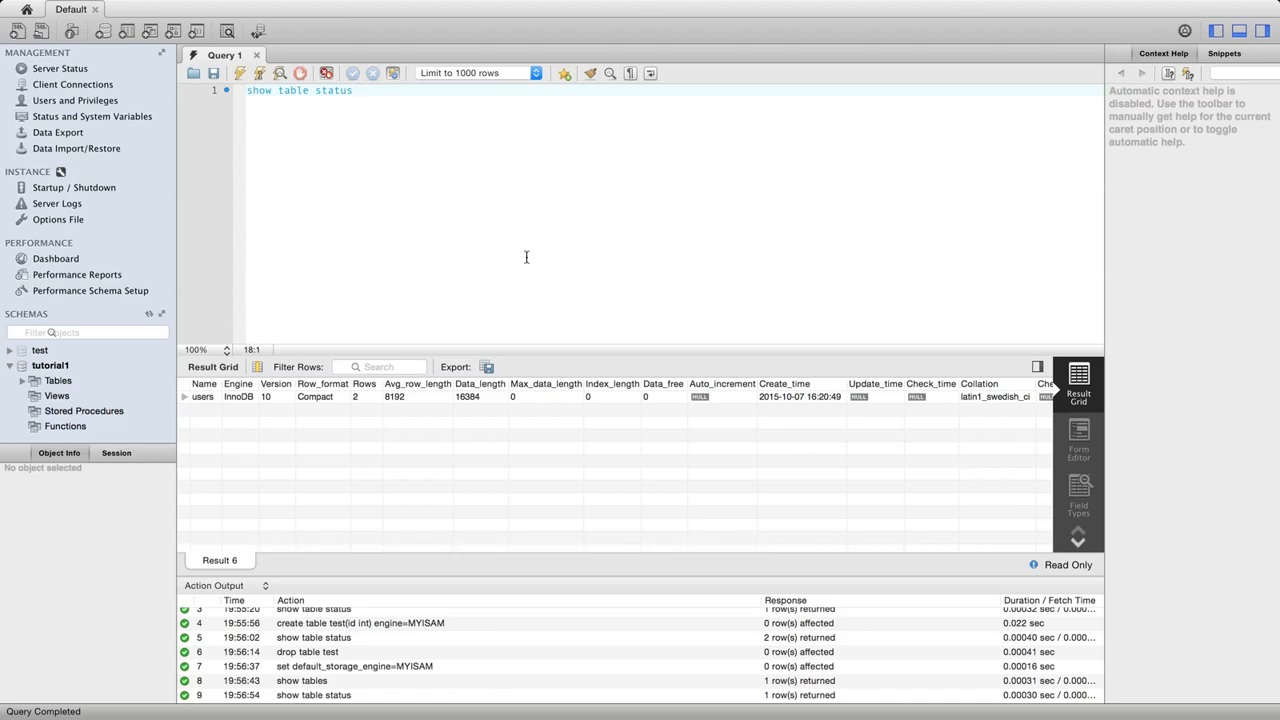
Run 'show engines' and point out MyISAM now marked DEFAULT.
triple_click(196, 94)
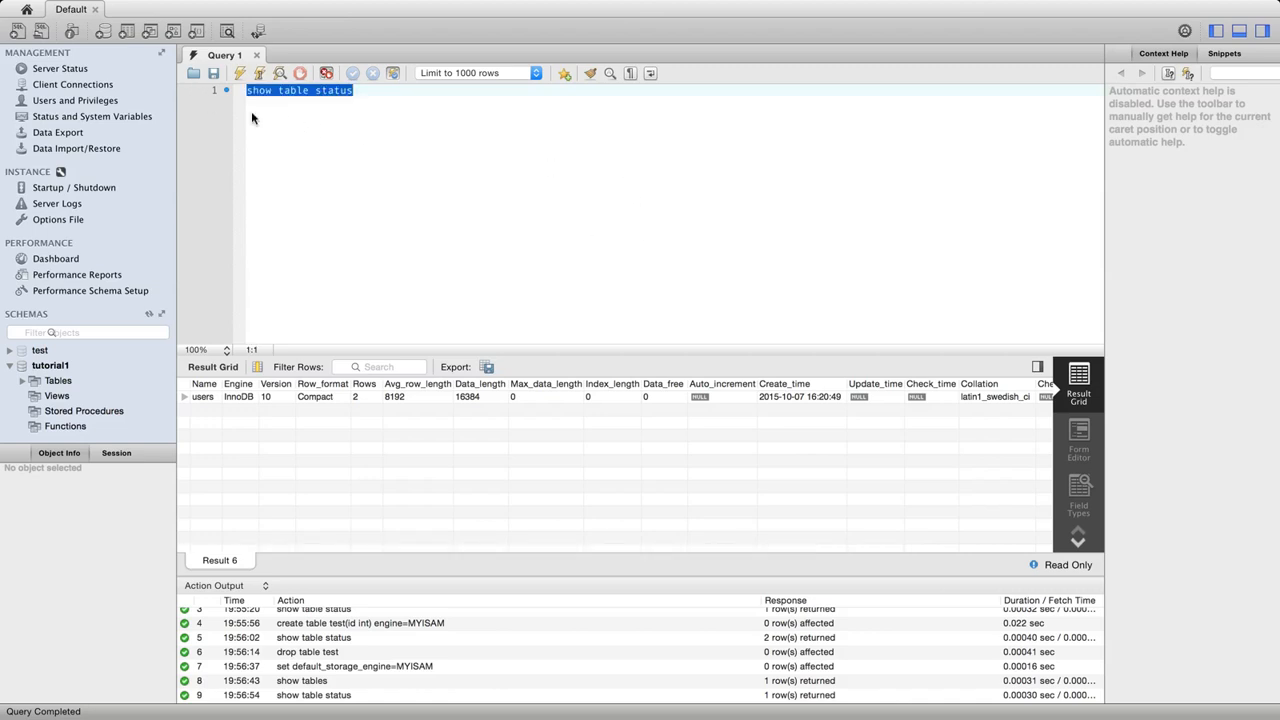
text(show engine)
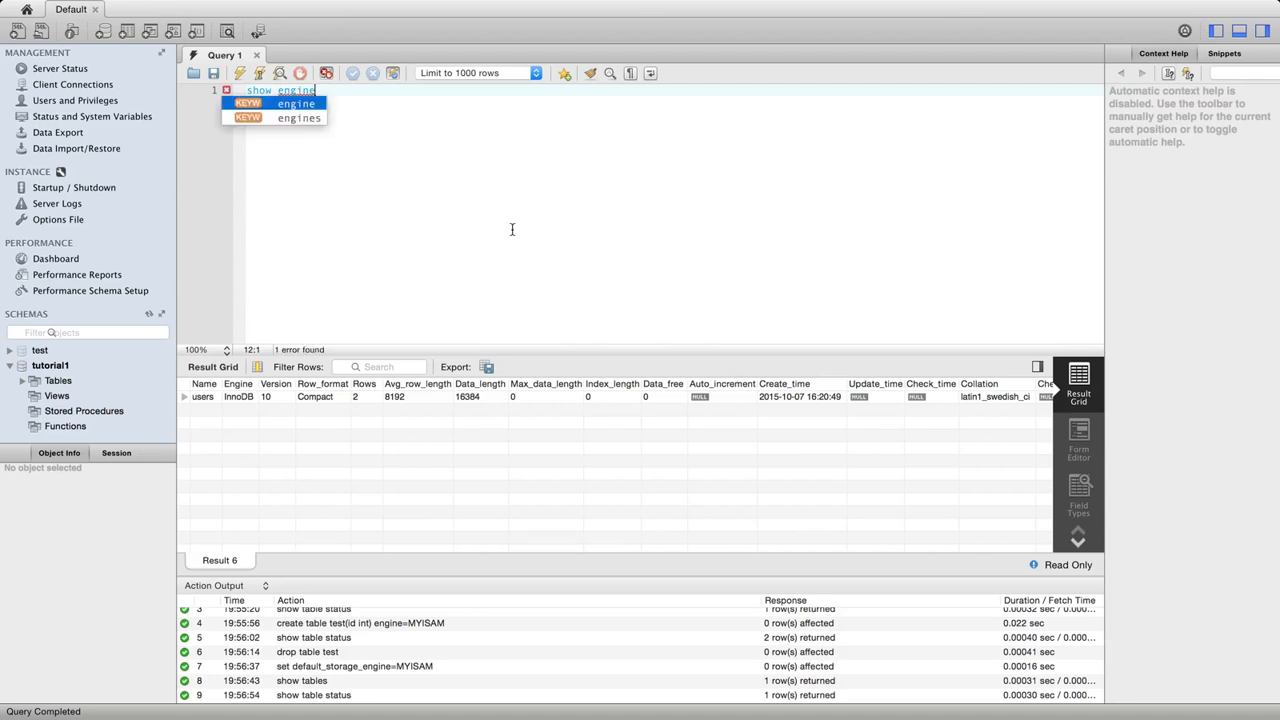
text(s)
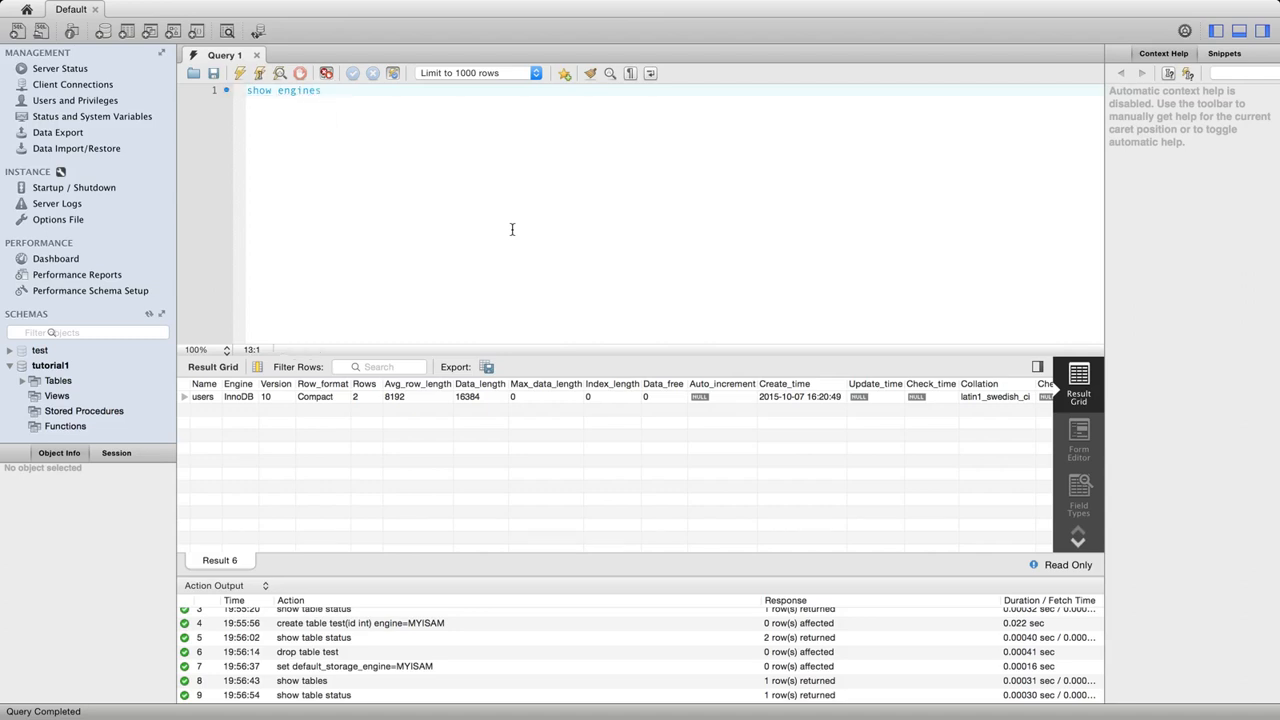
key(ctrl+Return)
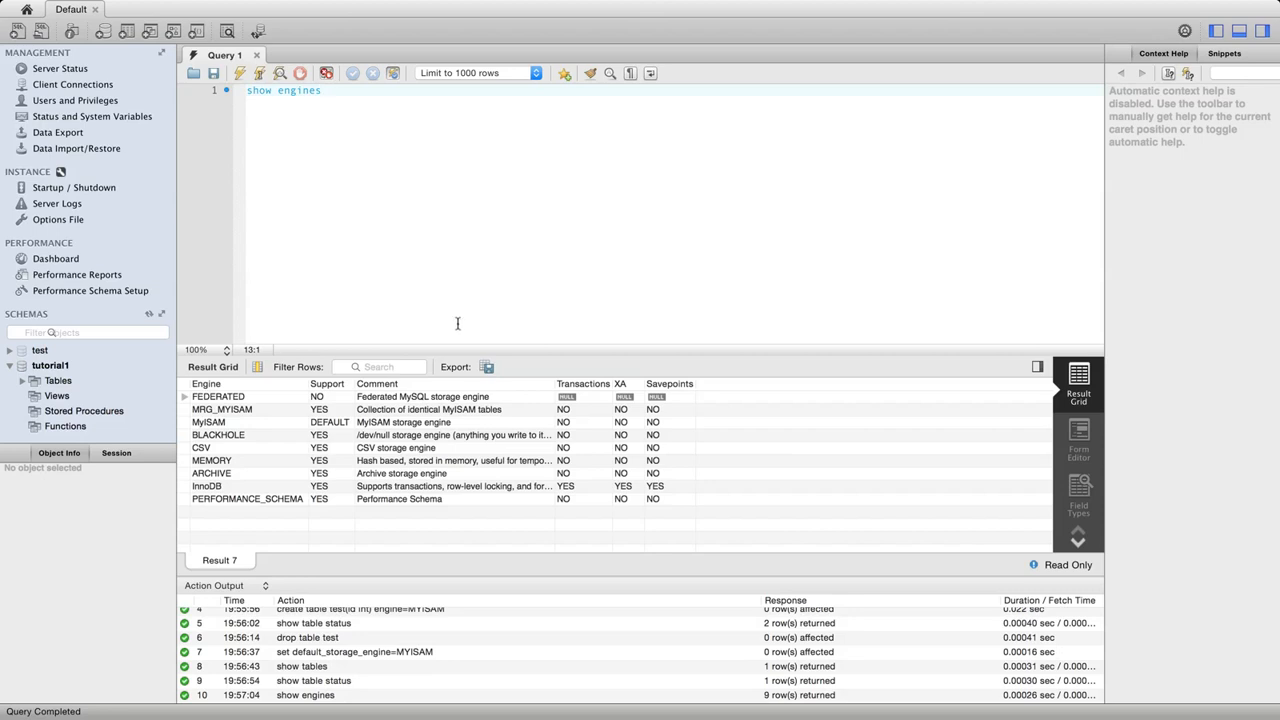
click(208, 422)
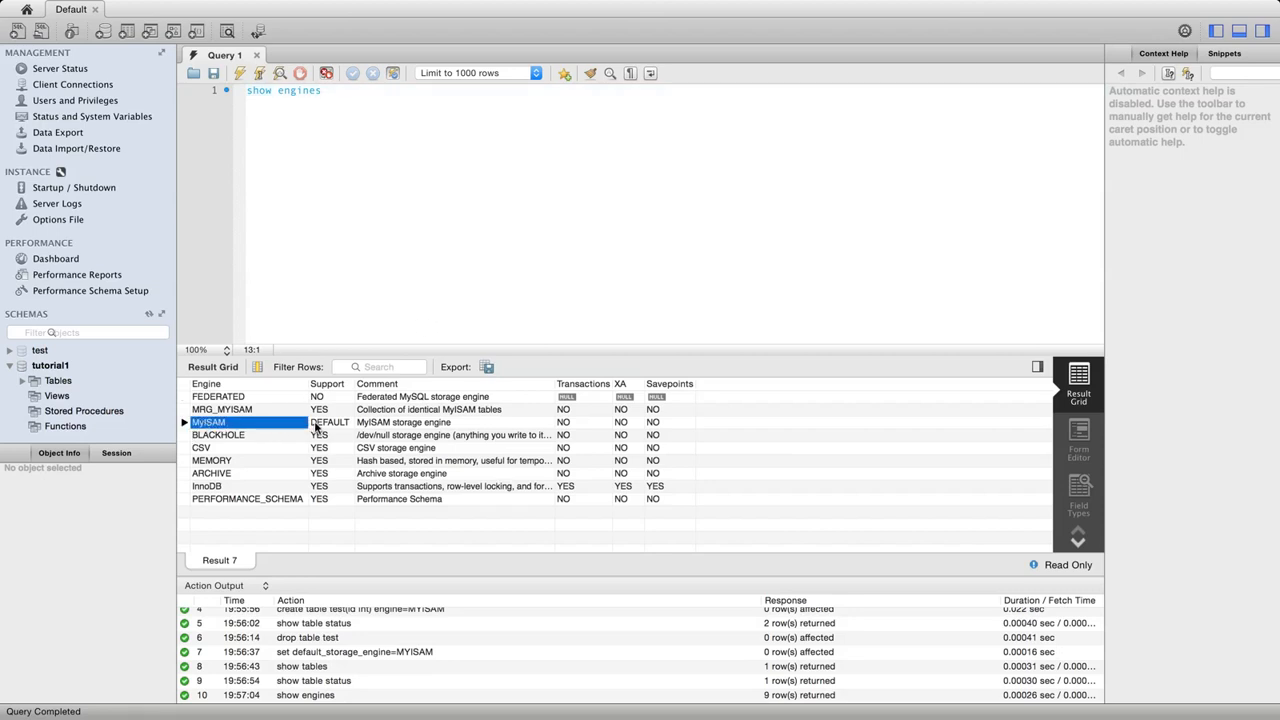
Recreate table test(id int) and confirm via table status that it uses MyISAM.
triple_click(372, 88)
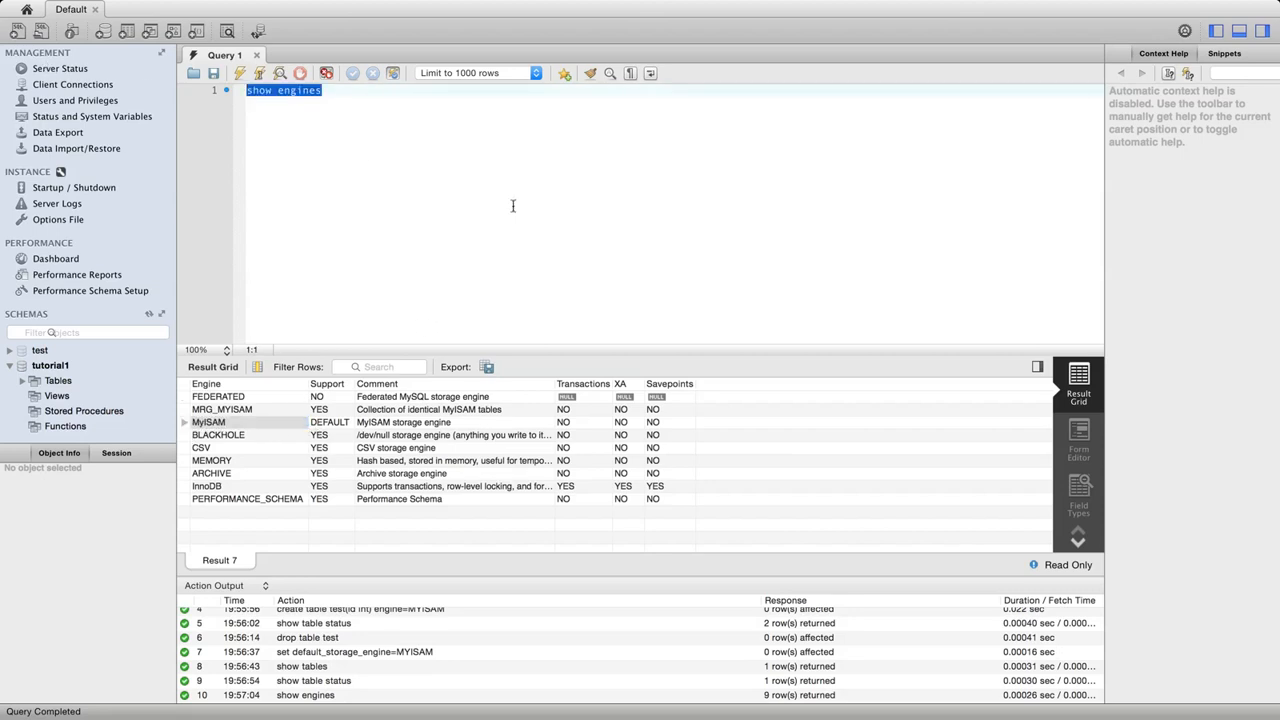
text(create )
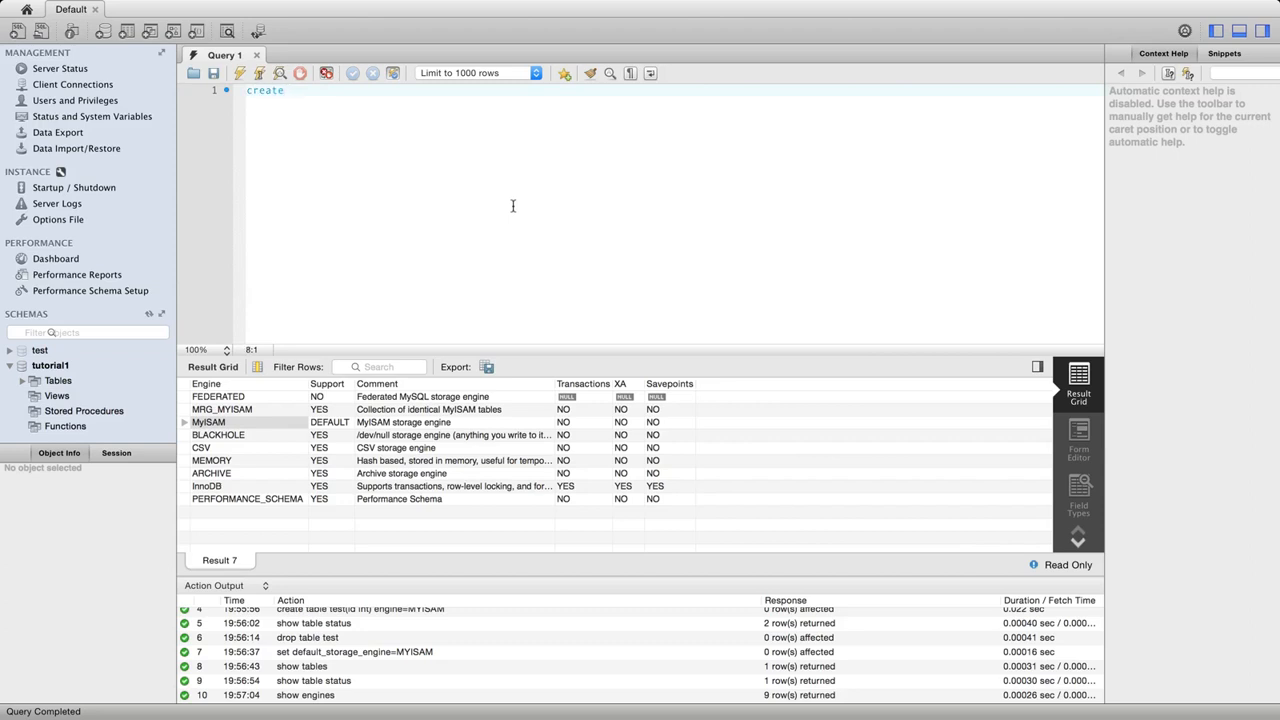
text(table test)
text((id int))
key(ctrl+Return)
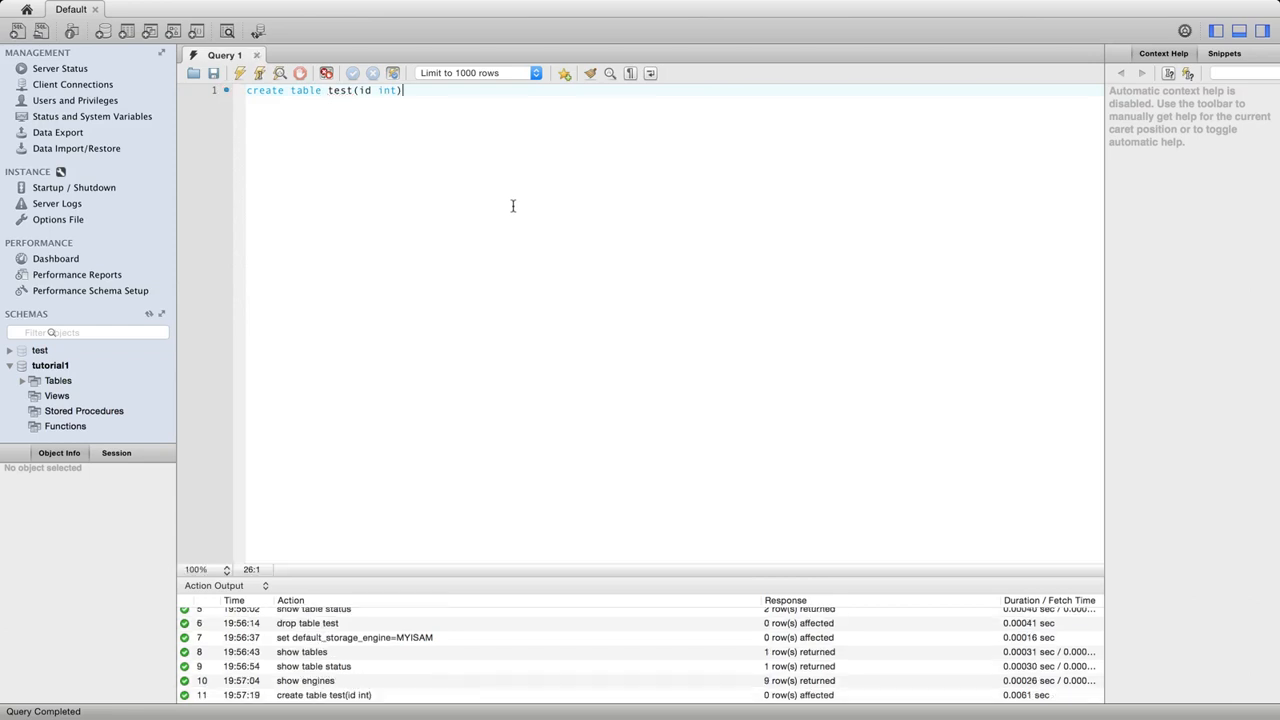
key(ctrl+a)
text(show table status)
key(ctrl+Return)
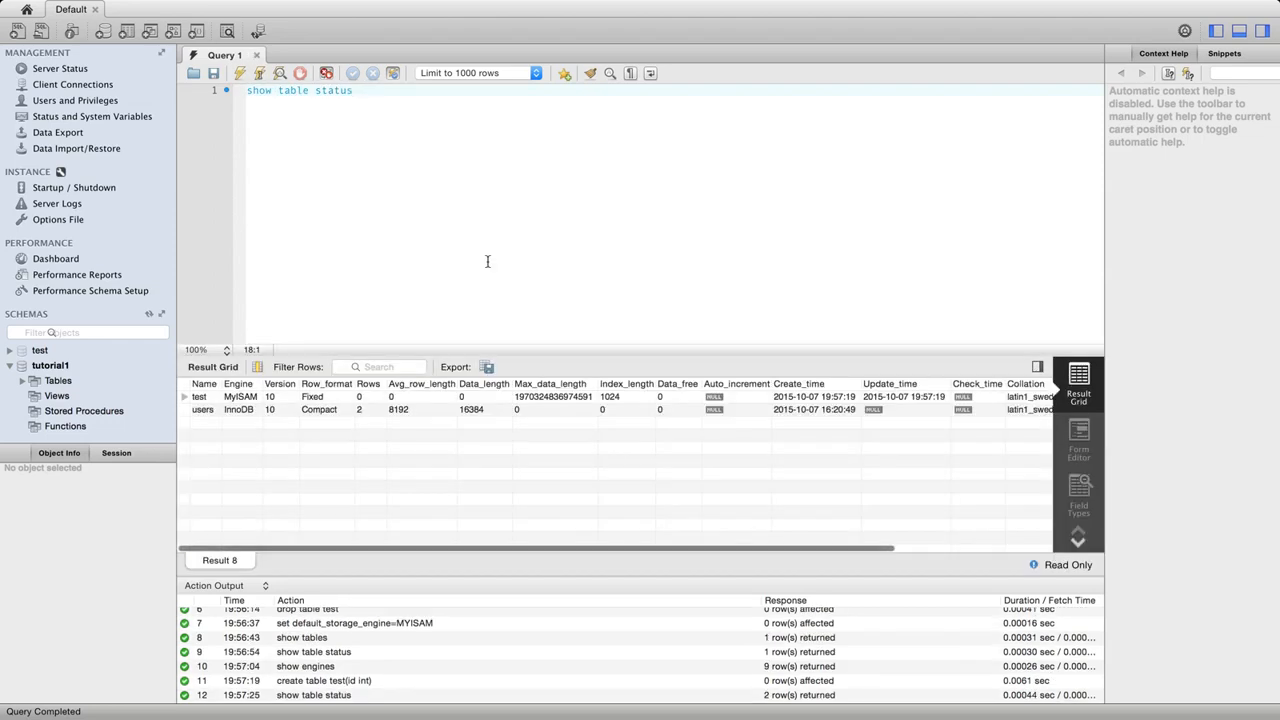
click(203, 397)
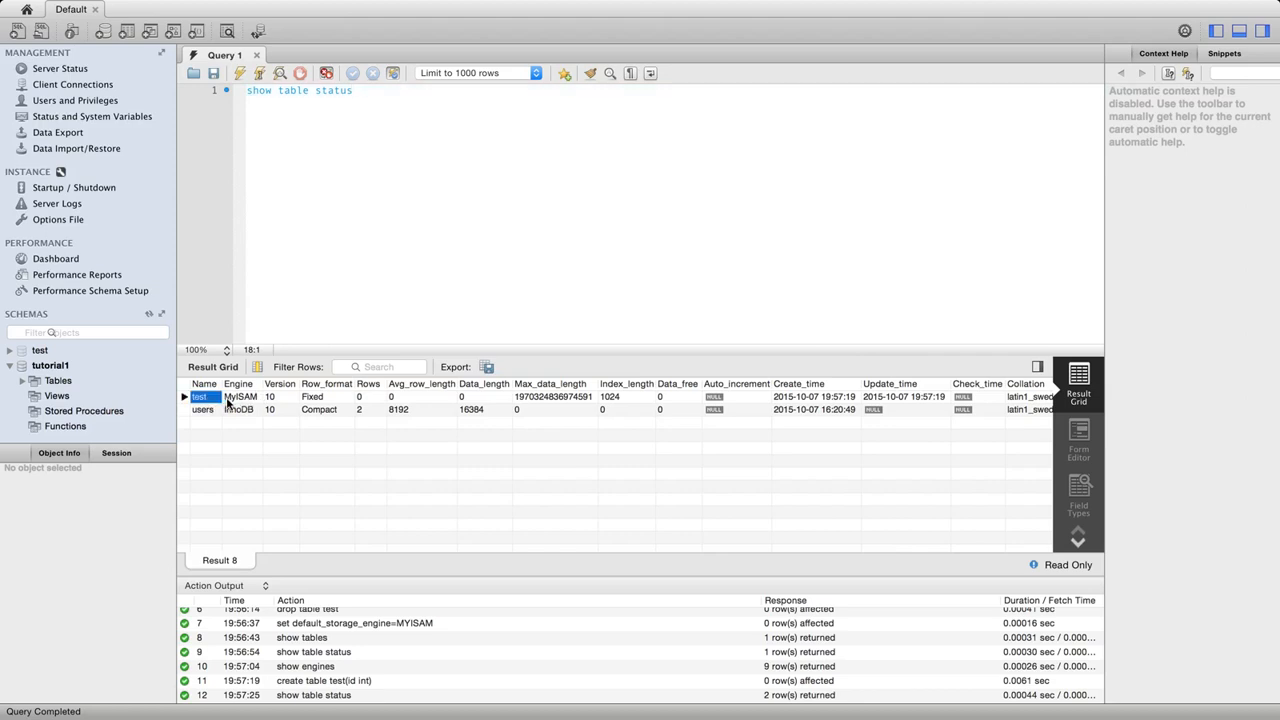
click(238, 397)
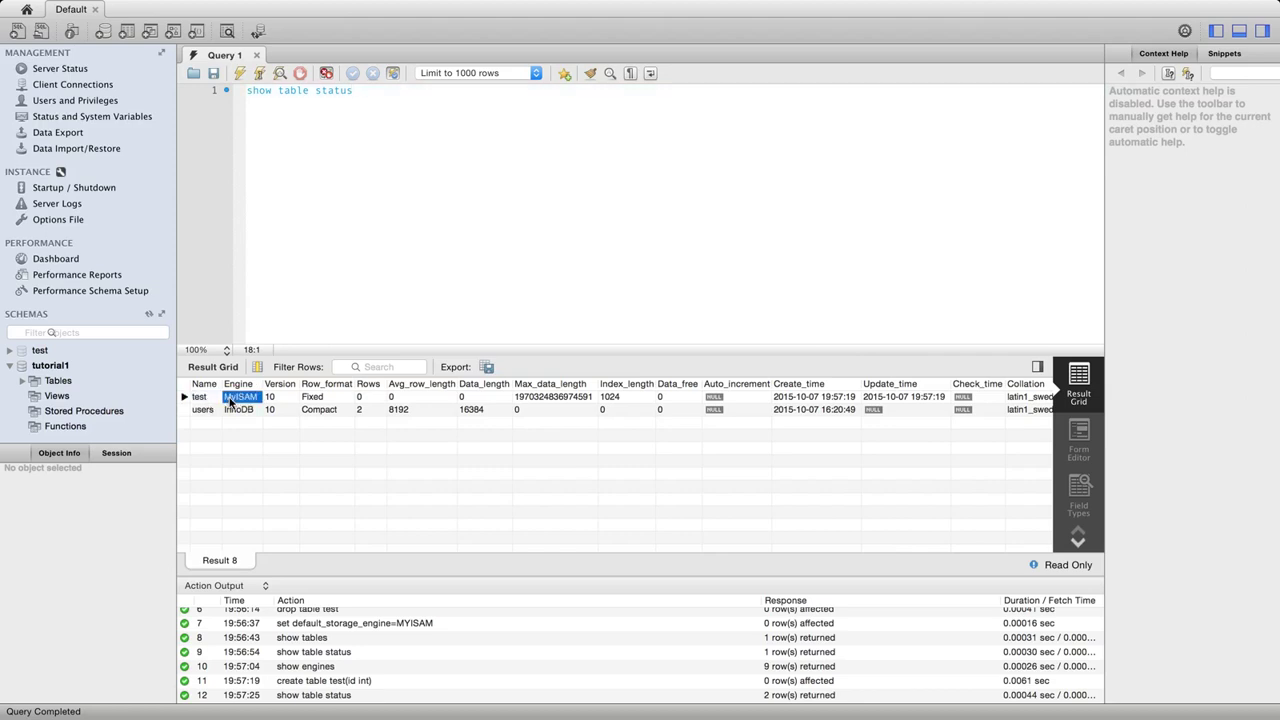
triple_click(373, 97)
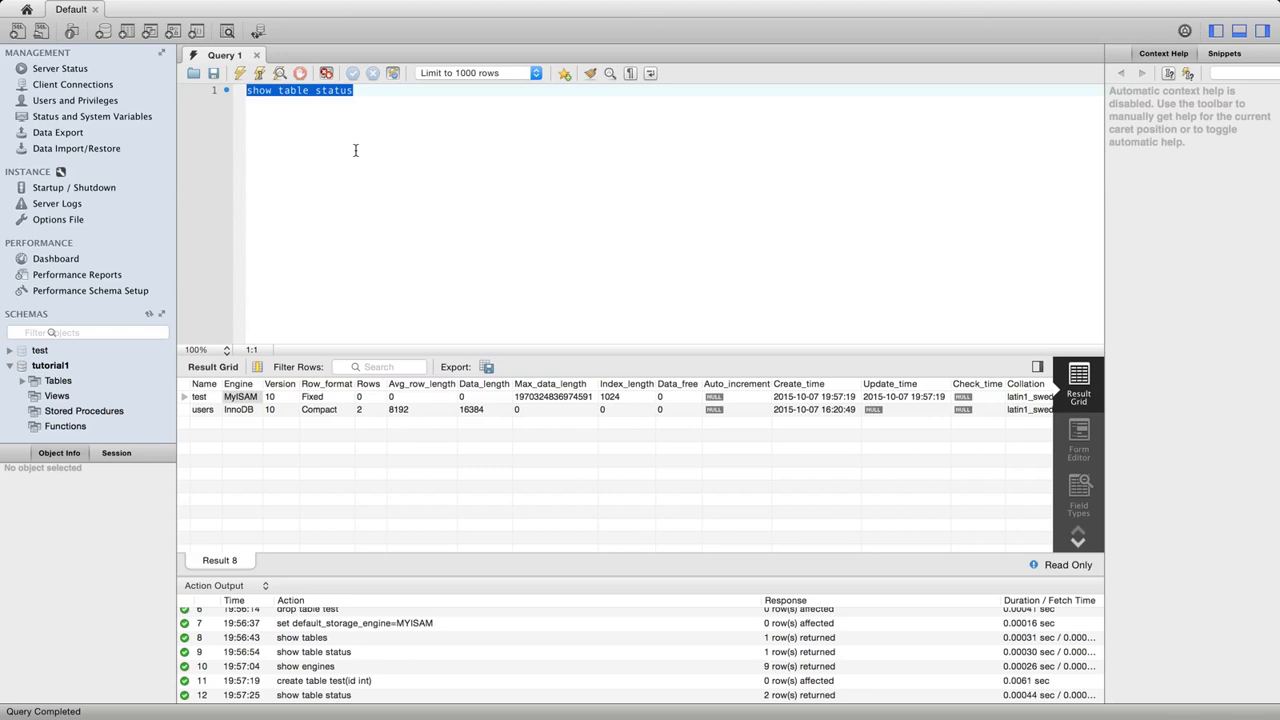
text(show engines)
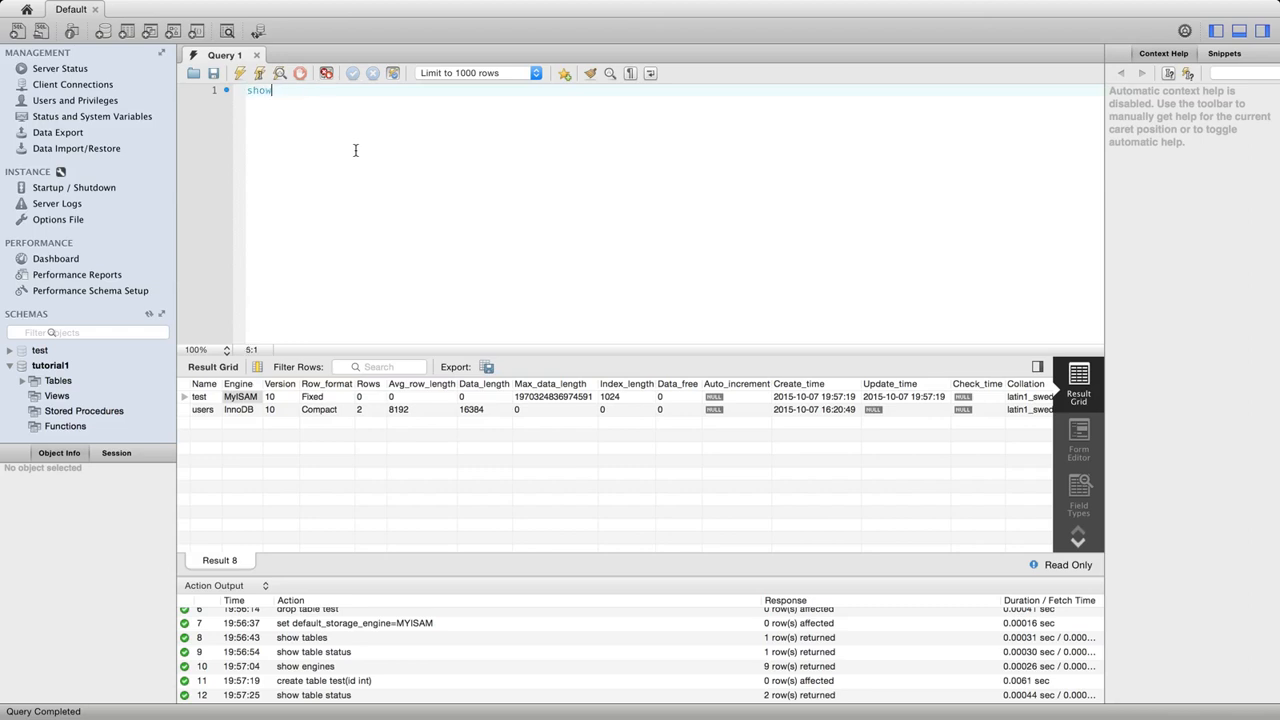
Rerun 'show engines', inspect the InnoDB row, and select the query for replacement.
key(ctrl+Return)
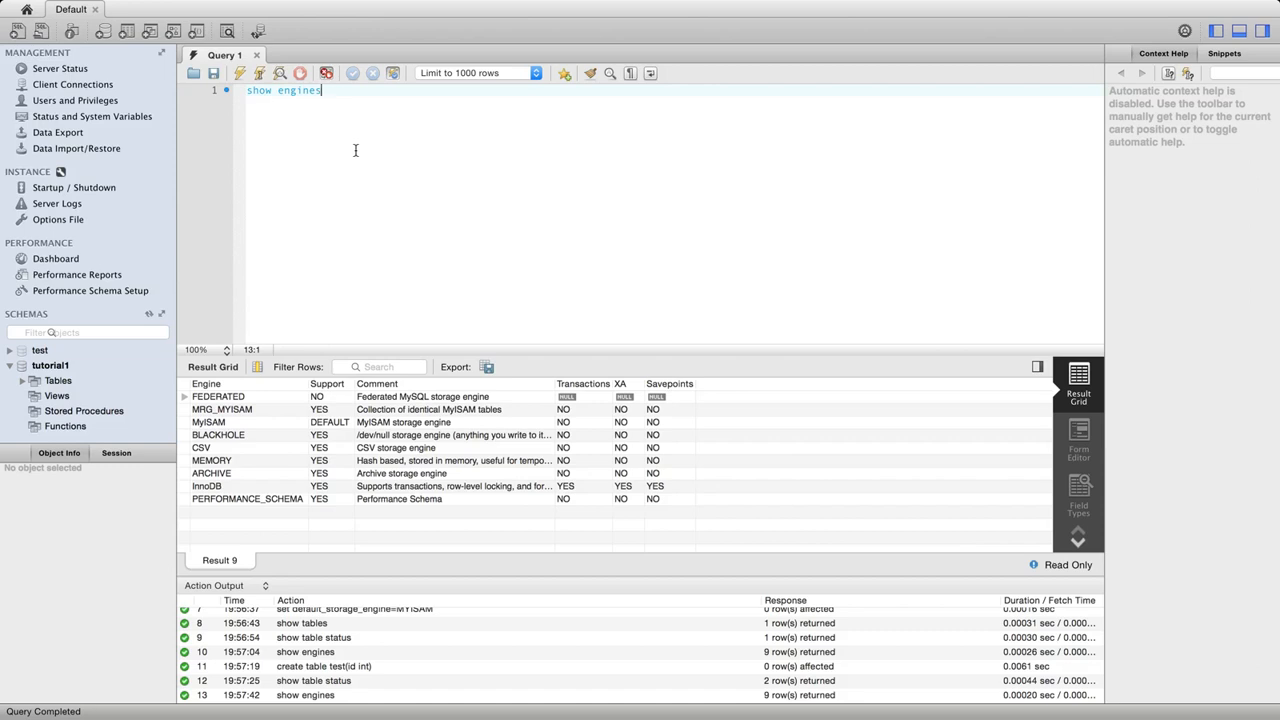
click(230, 486)
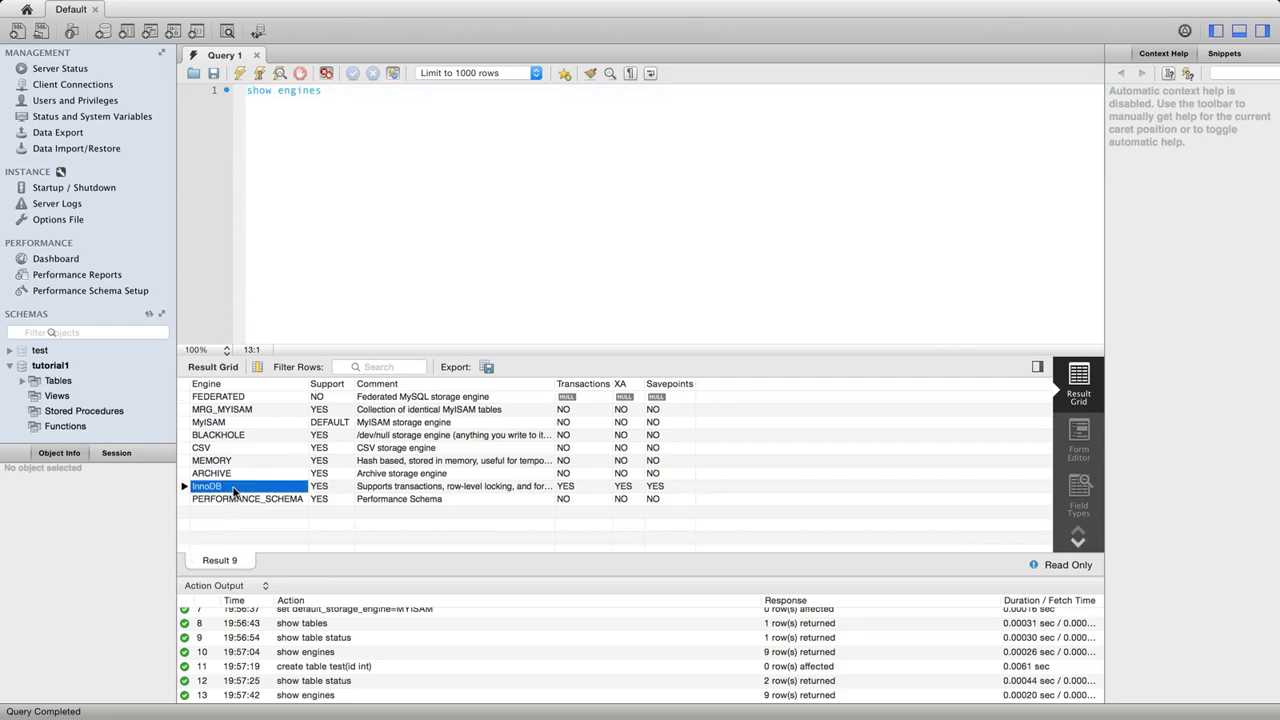
drag(340, 92, 200, 88)
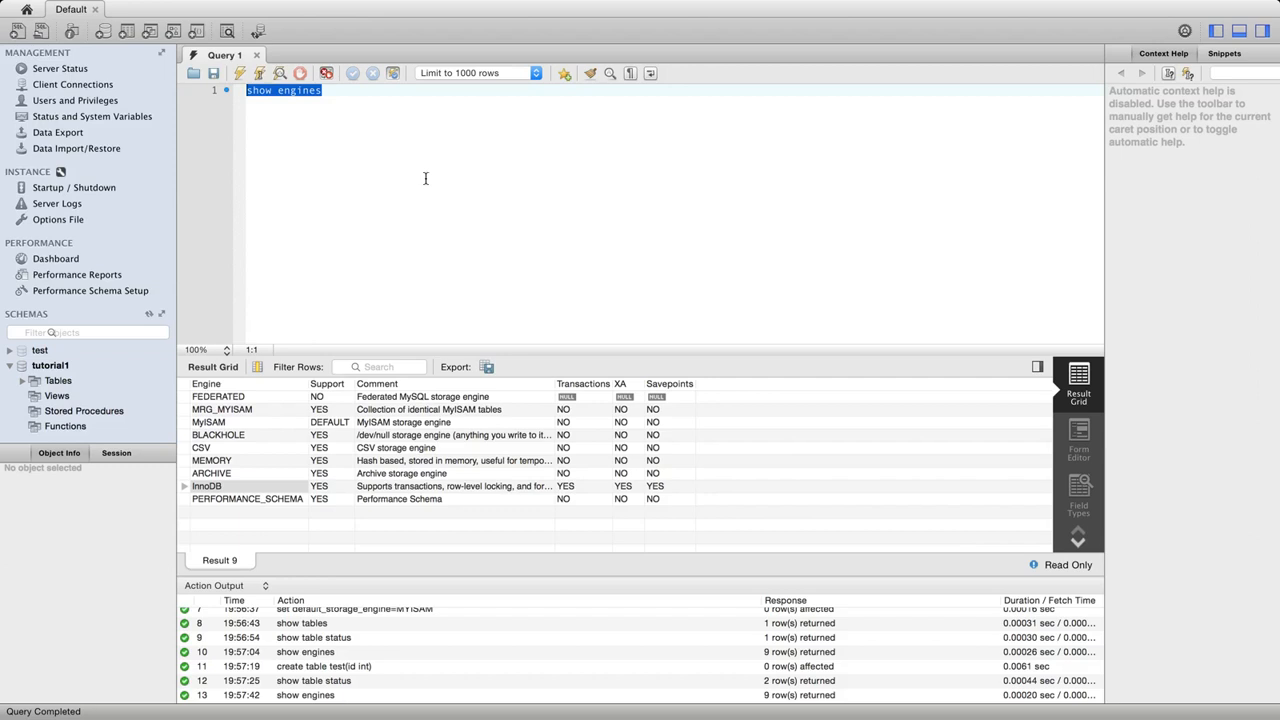
text(set d)
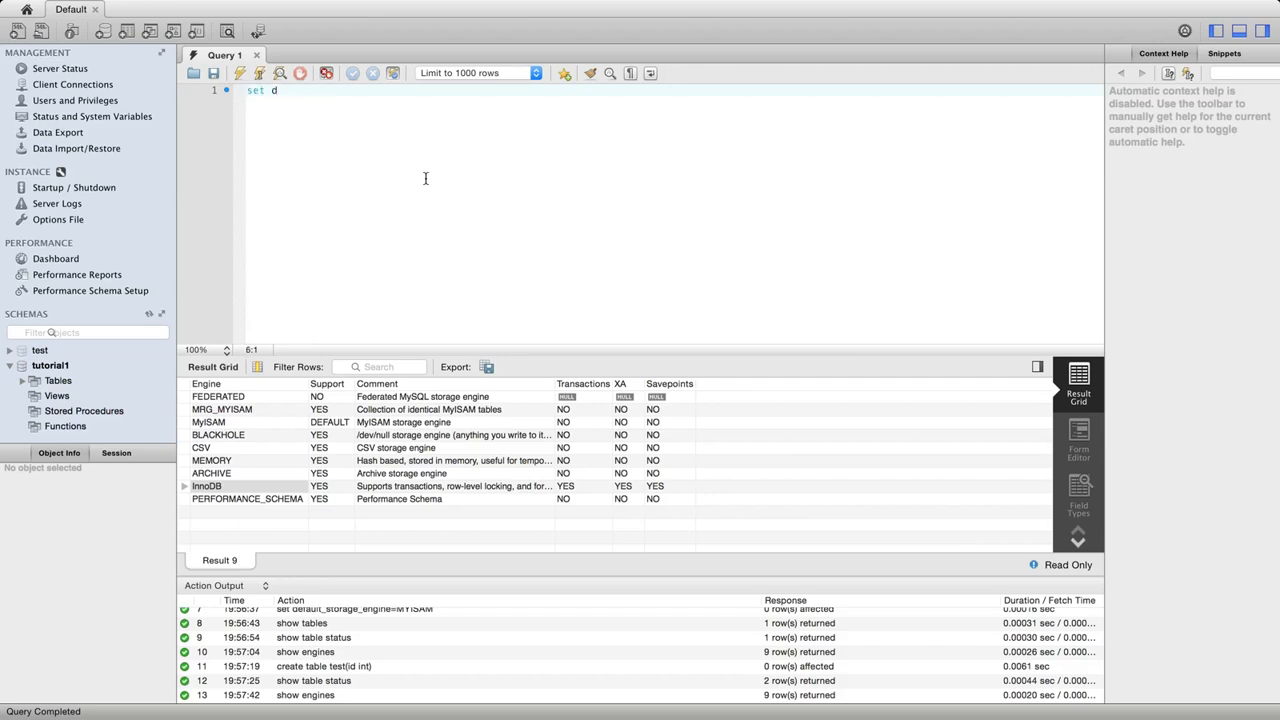
text(efaul)
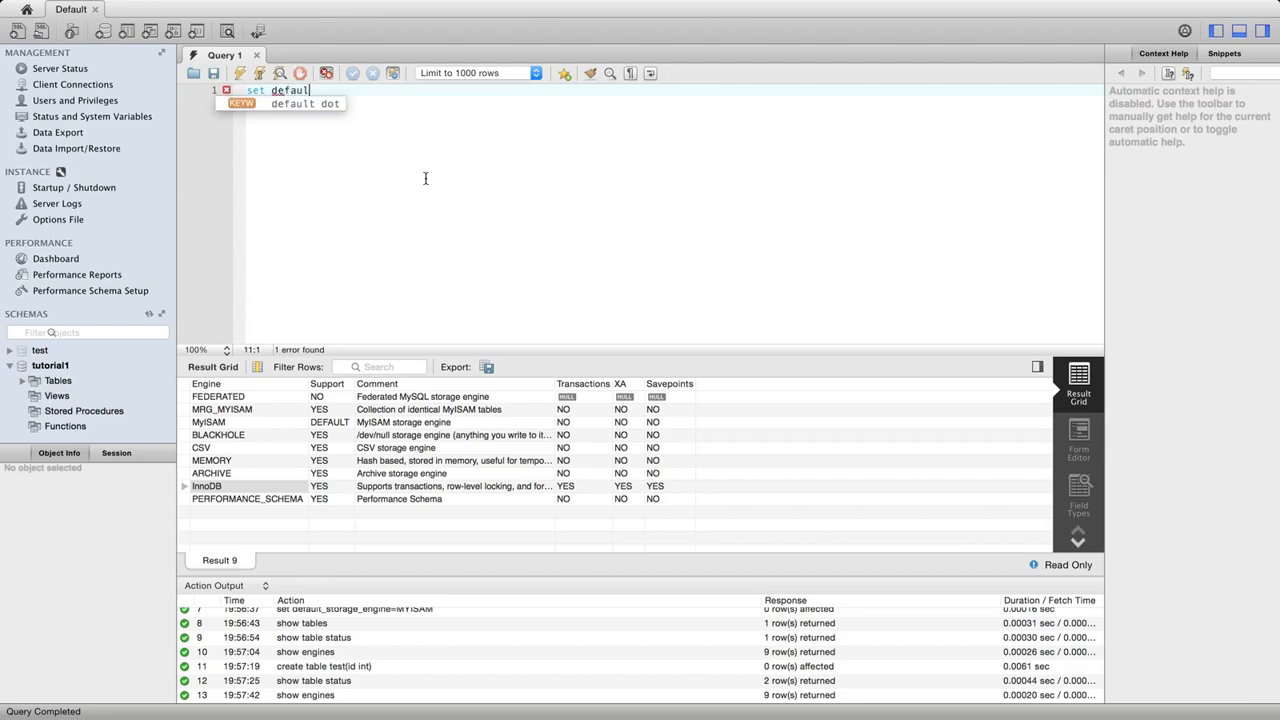
text(t_storage_)
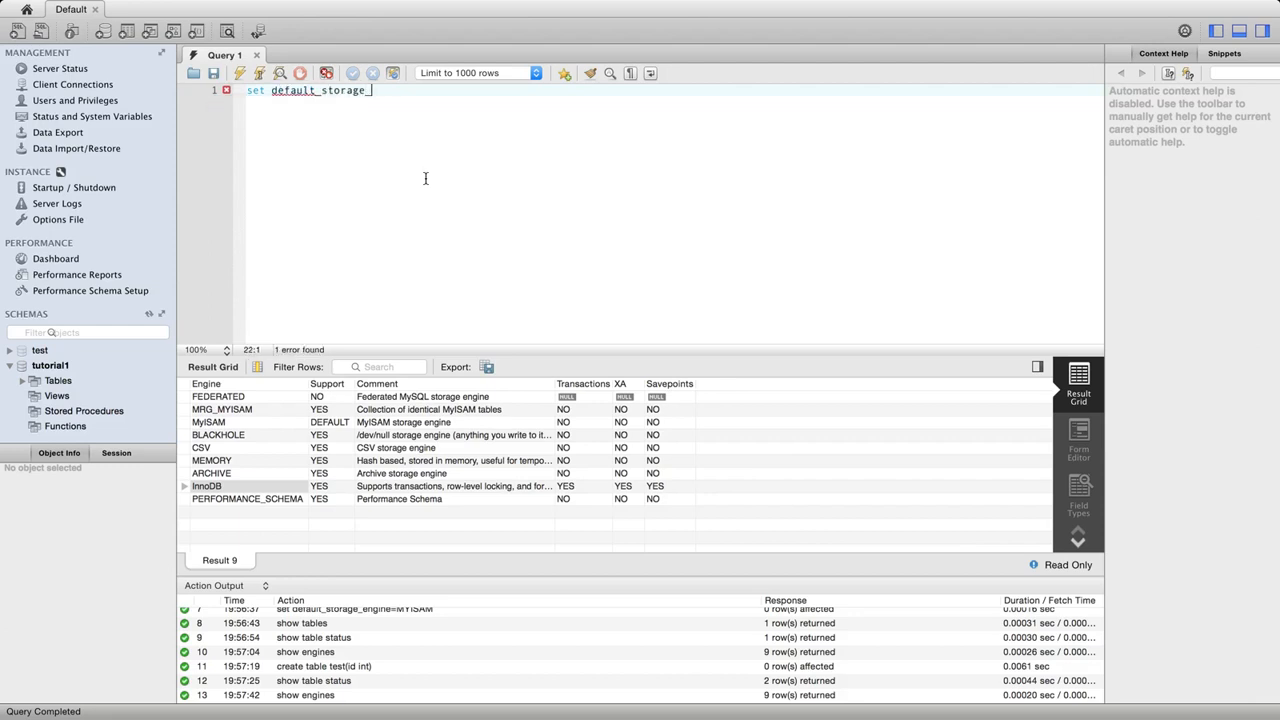
text(engine=INNODB)
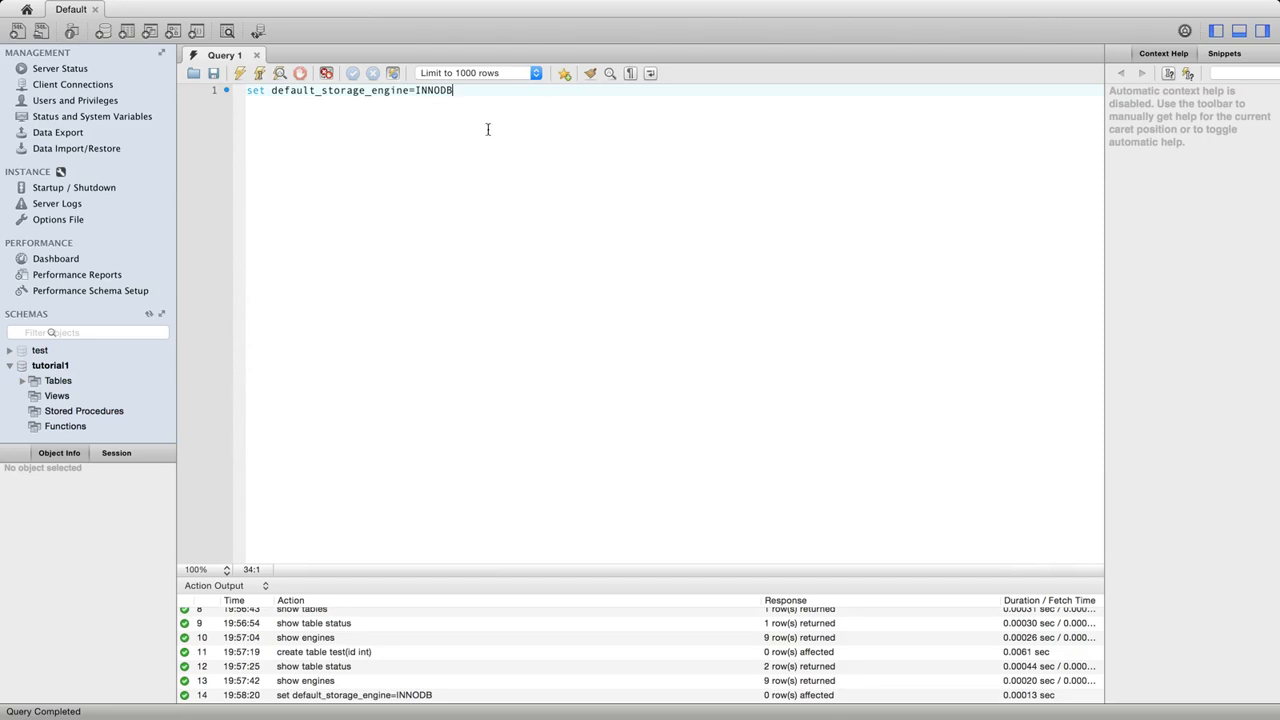
After setting default_storage_engine=INNODB, rerun 'show engines' and compare the InnoDB and MyISAM rows.
key(ctrl+a)
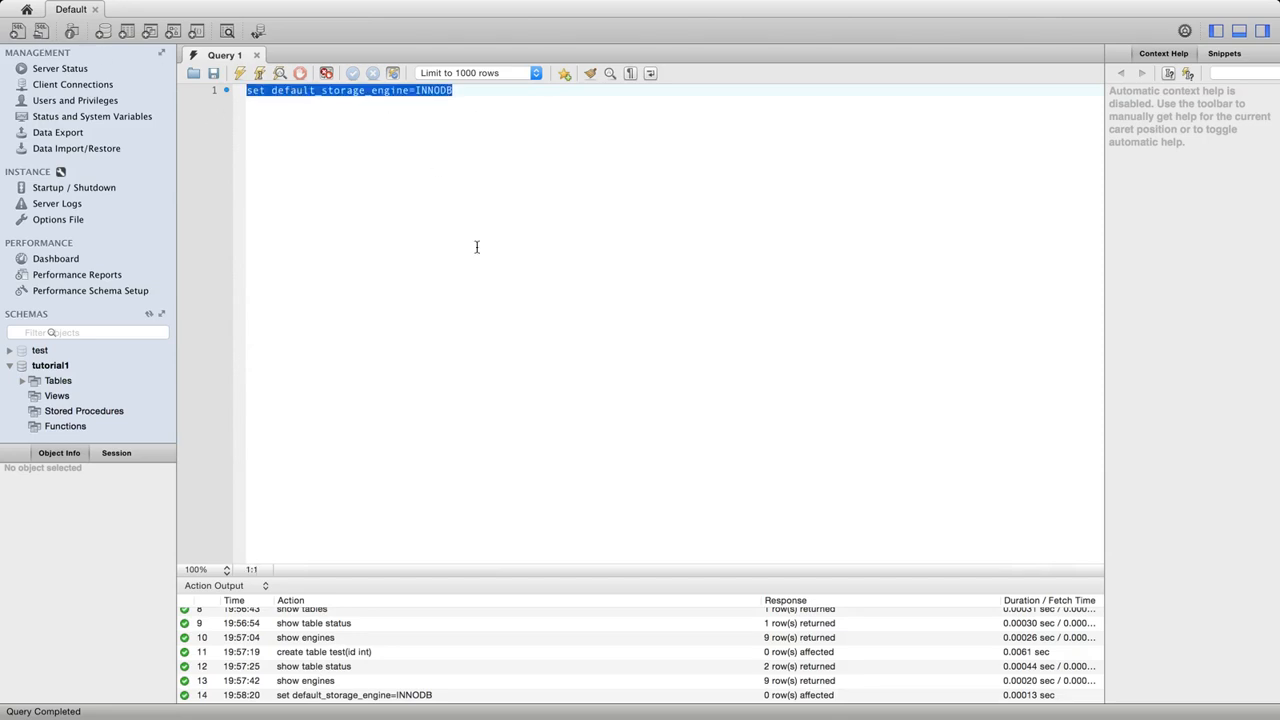
text(show engines)
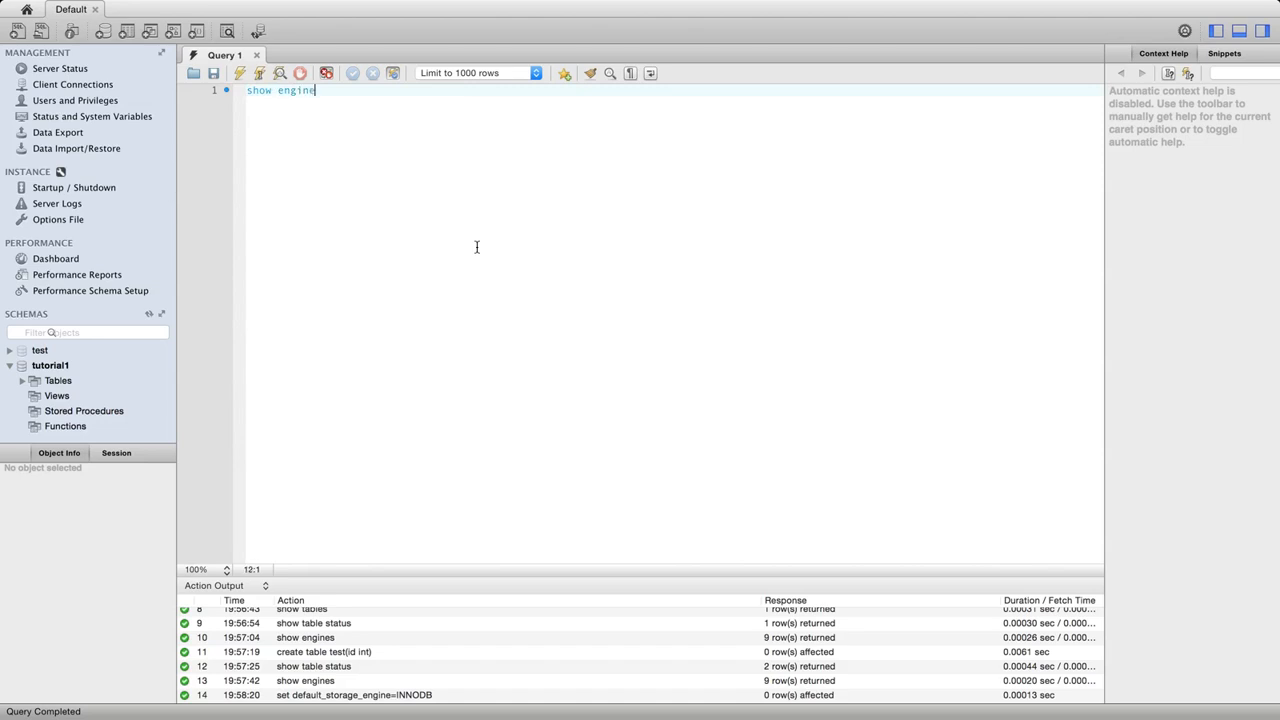
key(ctrl+Return)
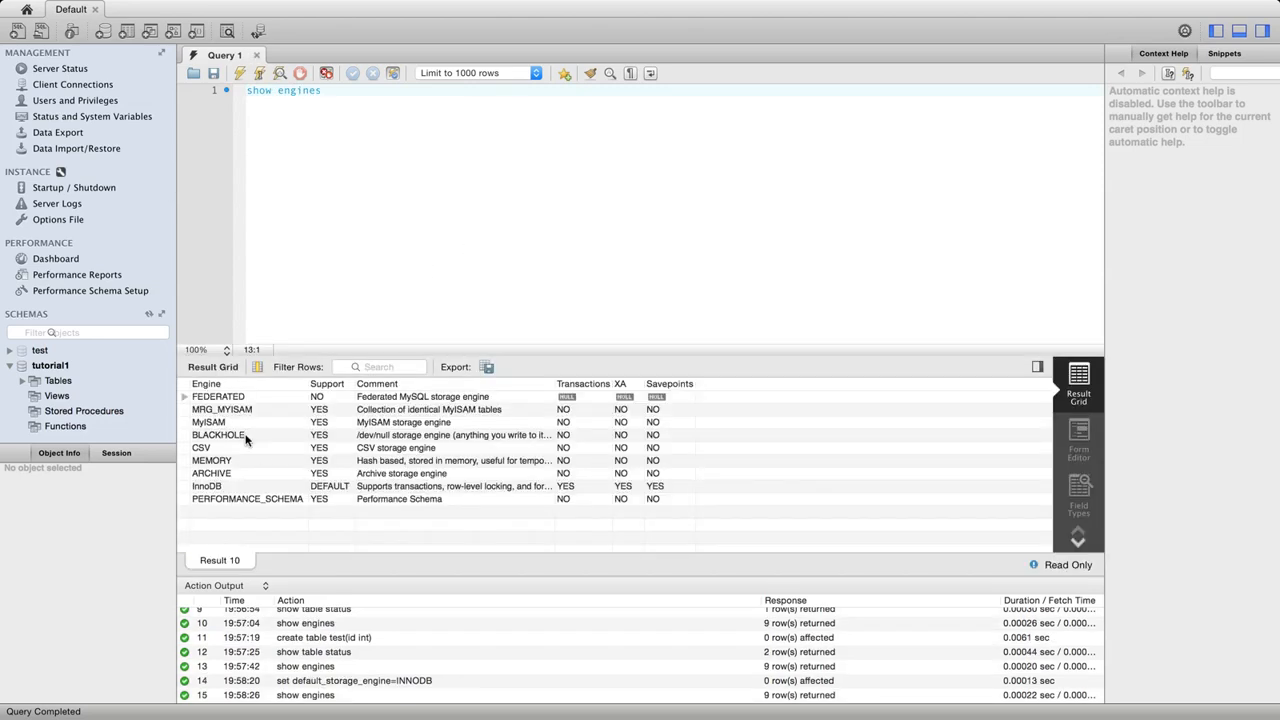
click(278, 487)
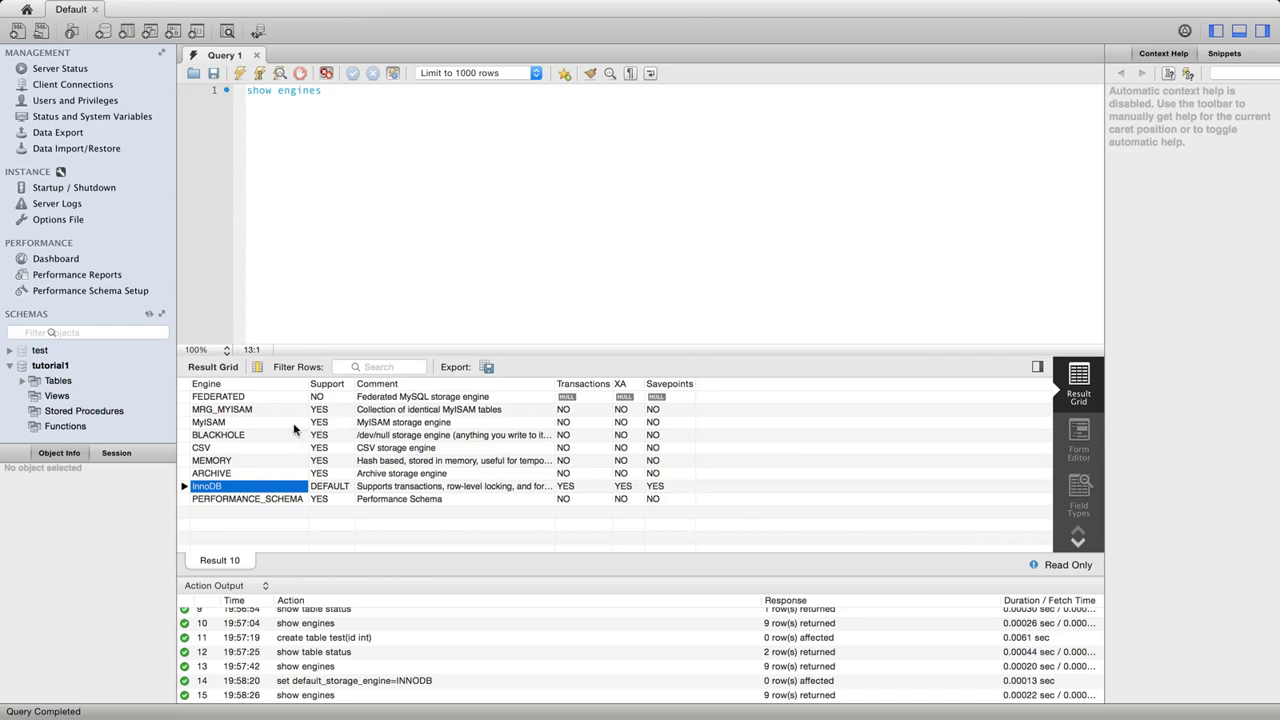
click(235, 422)
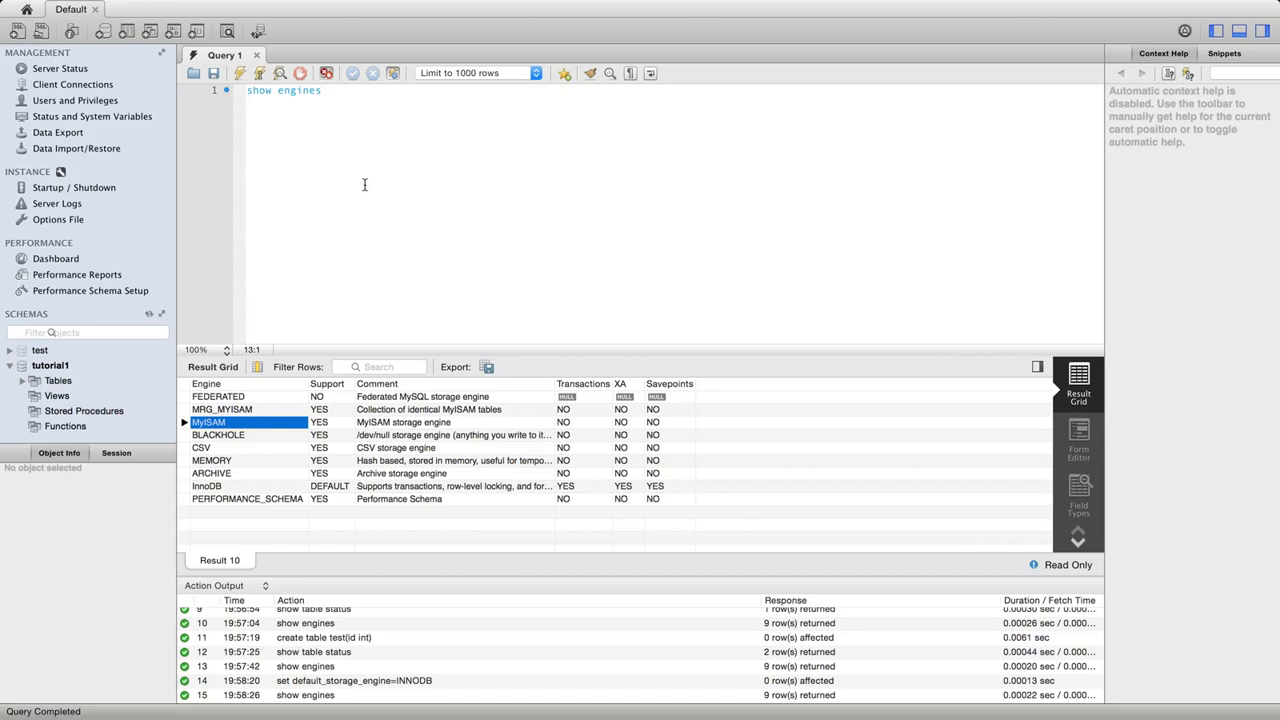
click(290, 486)
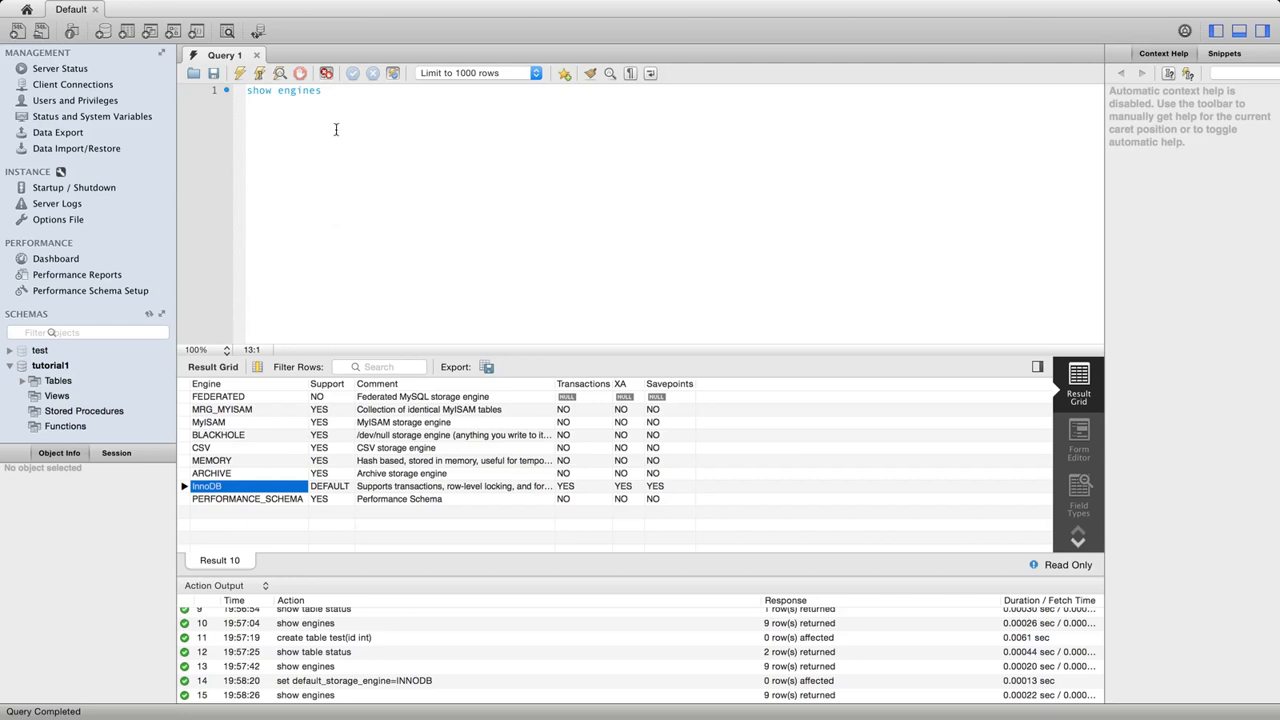
triple_click(341, 92)
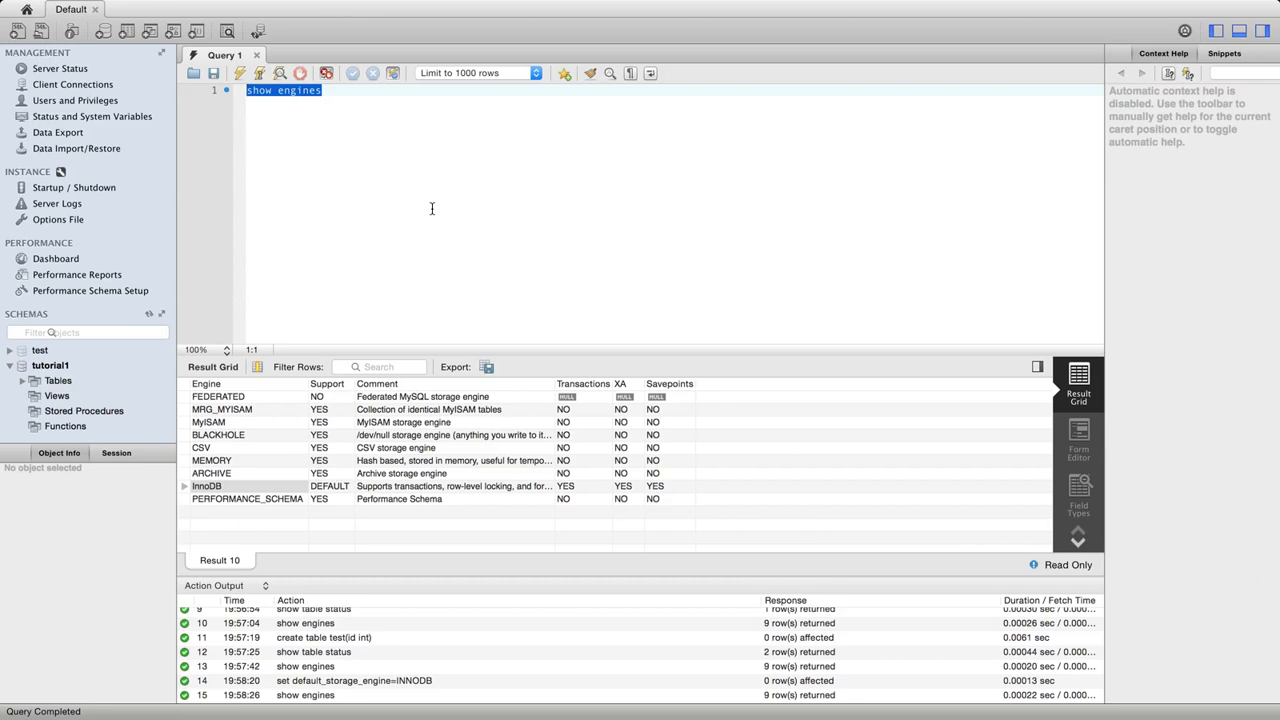
mouse_move(1266, 300)
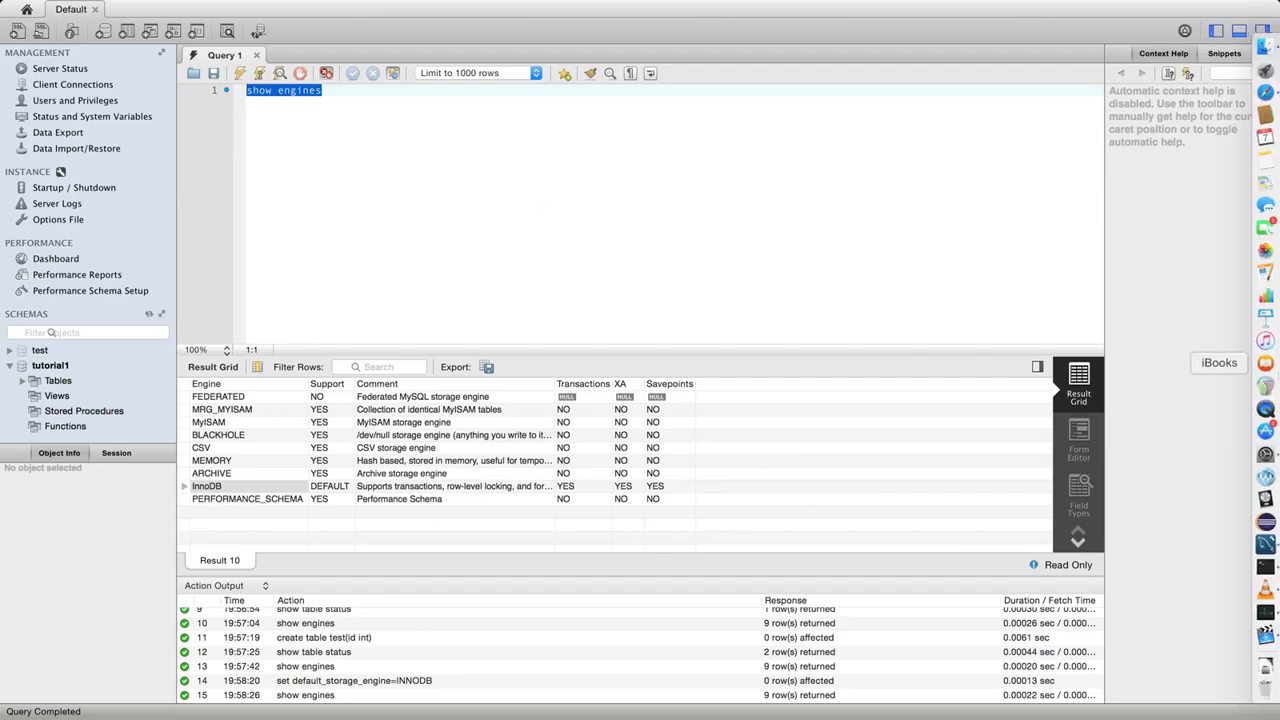
Switch to Finder's mysql folder under usr/local and select the my.cnf file.
click(1265, 46)
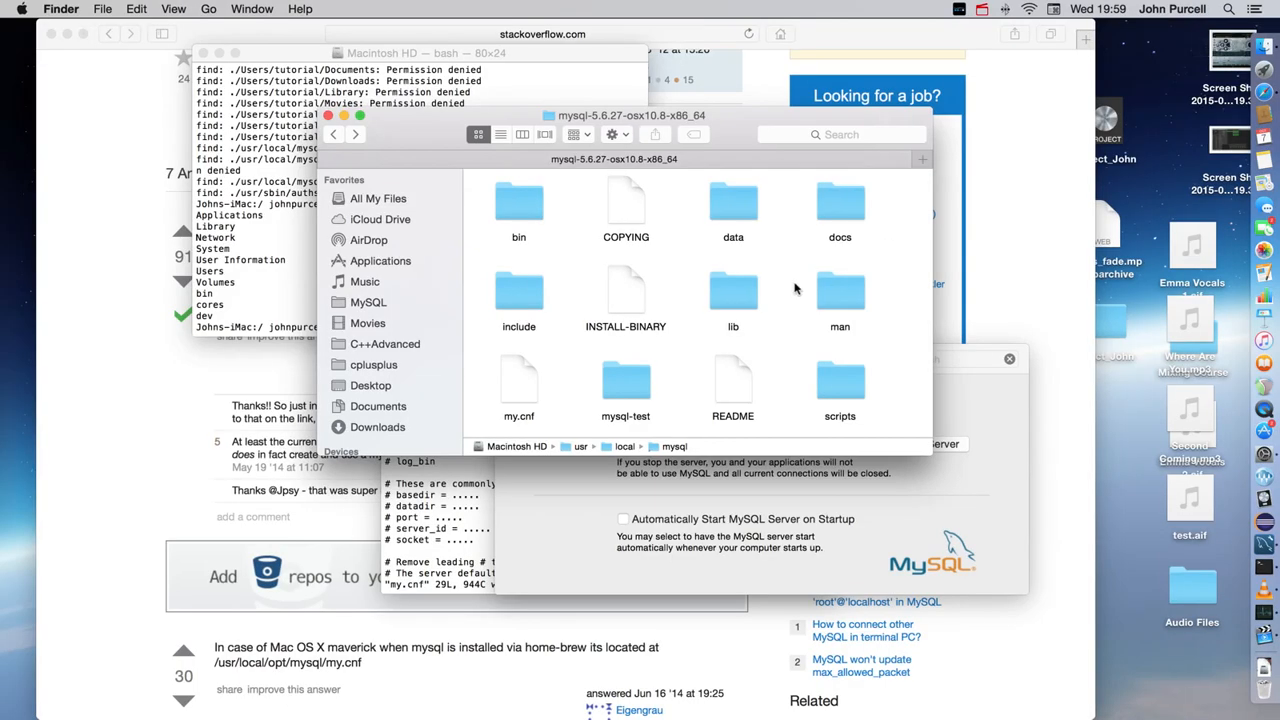
scroll(670, 380, down, 3)
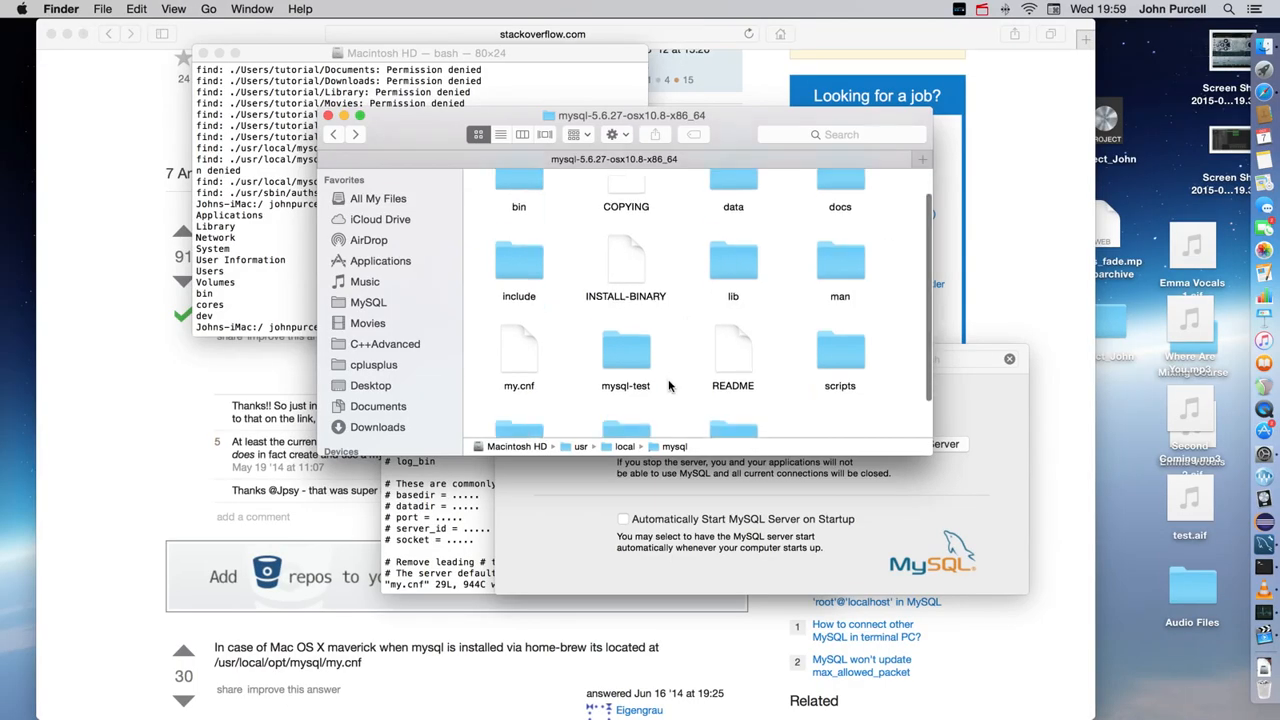
scroll(600, 350, down, 3)
click(520, 315)
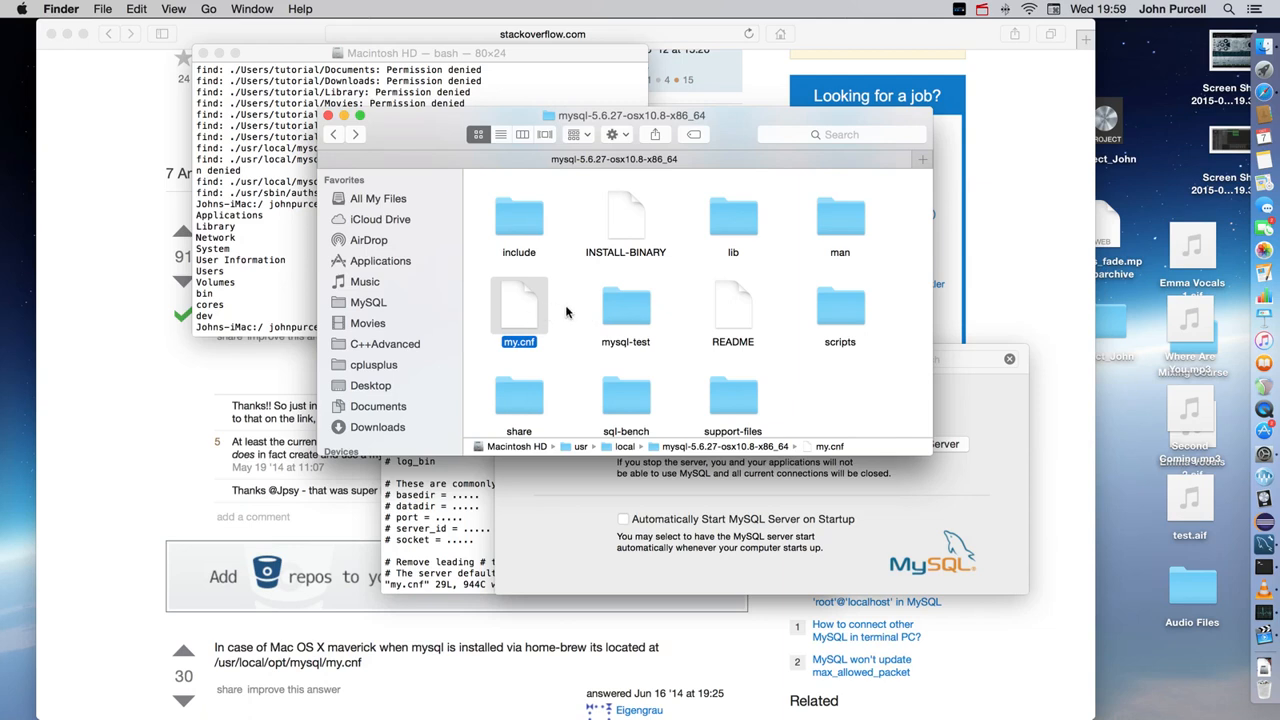
click(568, 325)
click(507, 322)
Bring Terminal forward, save my.cnf in vim and quit back to the shell.
click(1263, 569)
drag(512, 311, 431, 234)
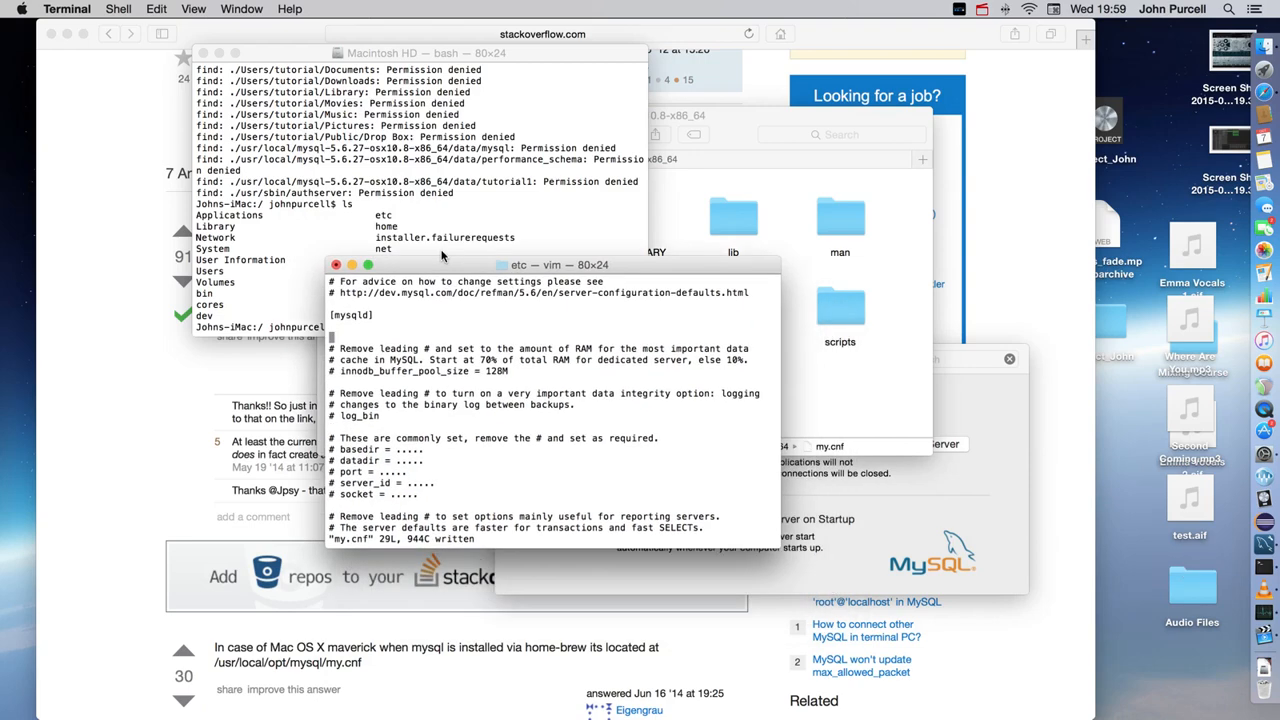
text(:w)
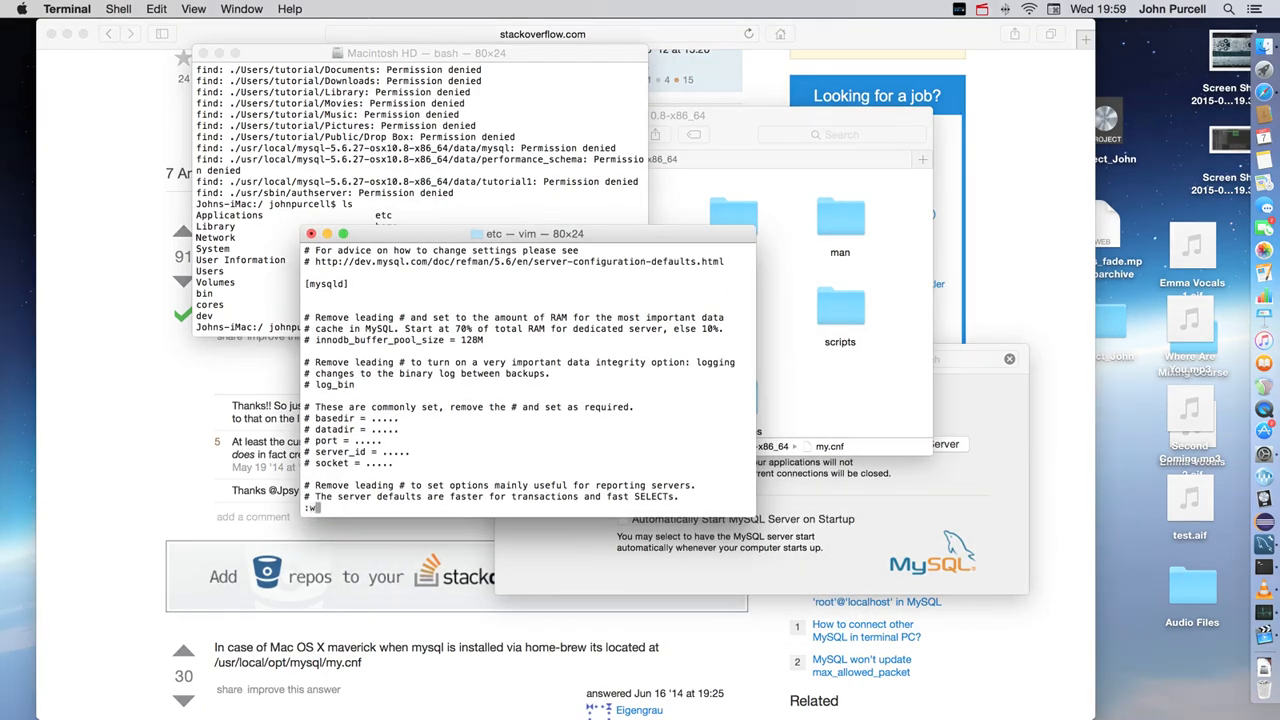
key(Return)
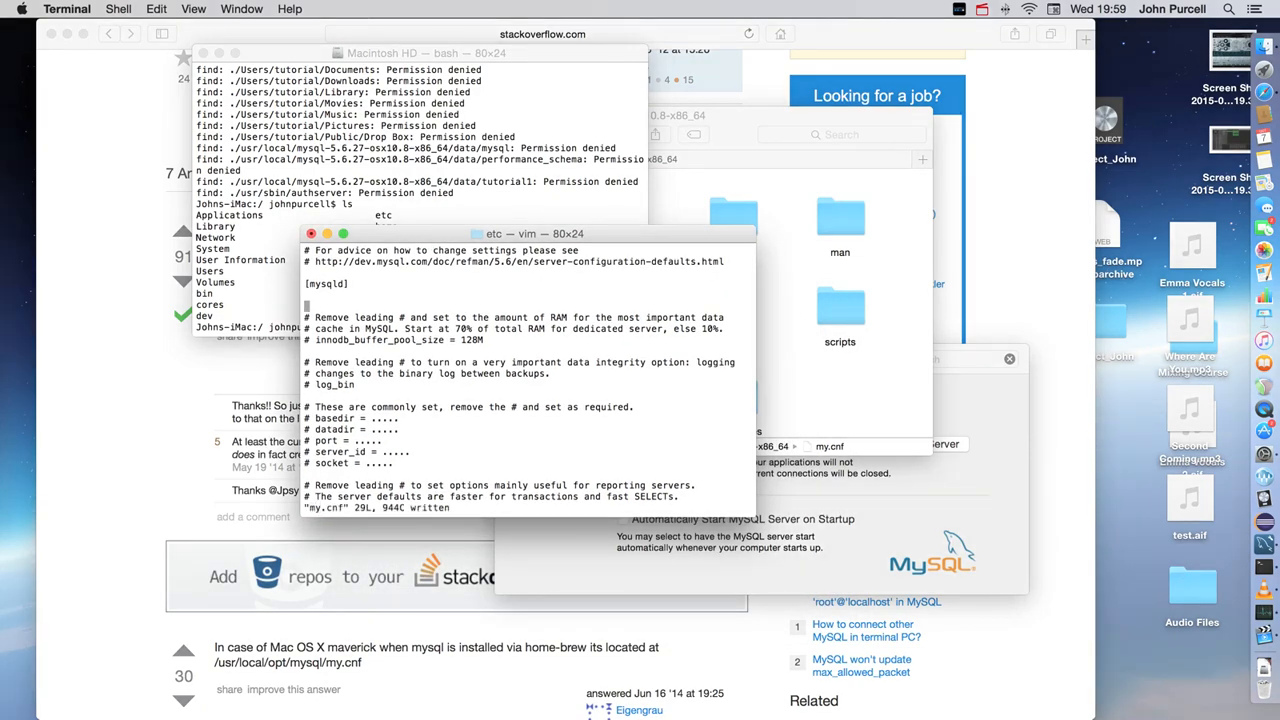
text(:q)
key(Return)
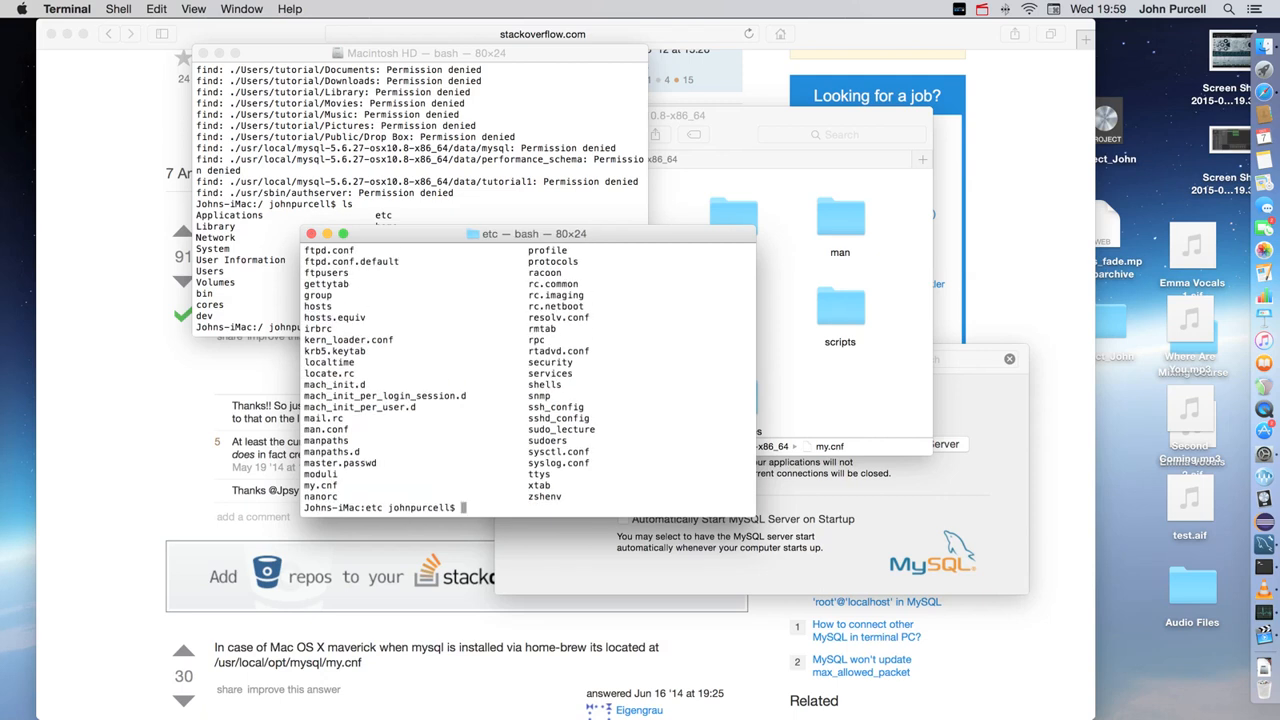
text(pushd /)
Change into /usr/local/mysql and list its contents, picking out my.cnf.
key(BackSpace)
key(BackSpace)
key(BackSpace)
text(cd /usr)
text(/local)
text(/mysql)
key(Return)
text(l)
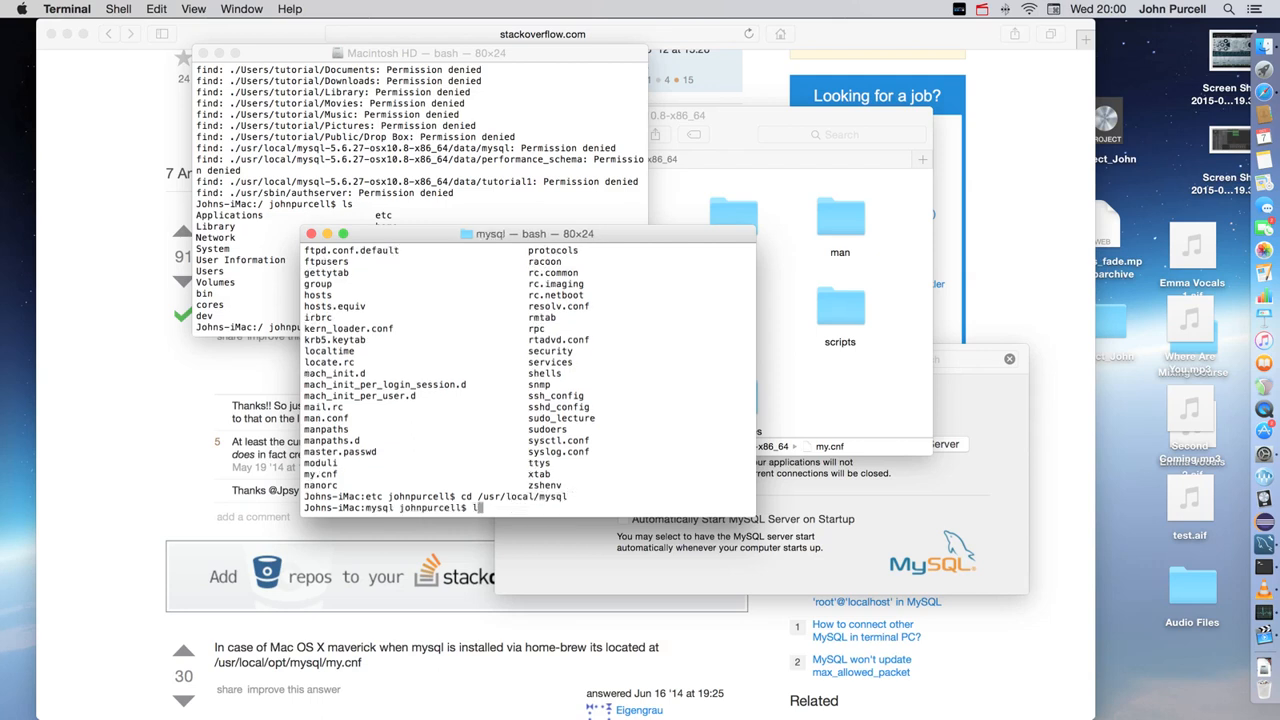
text(s)
key(Return)
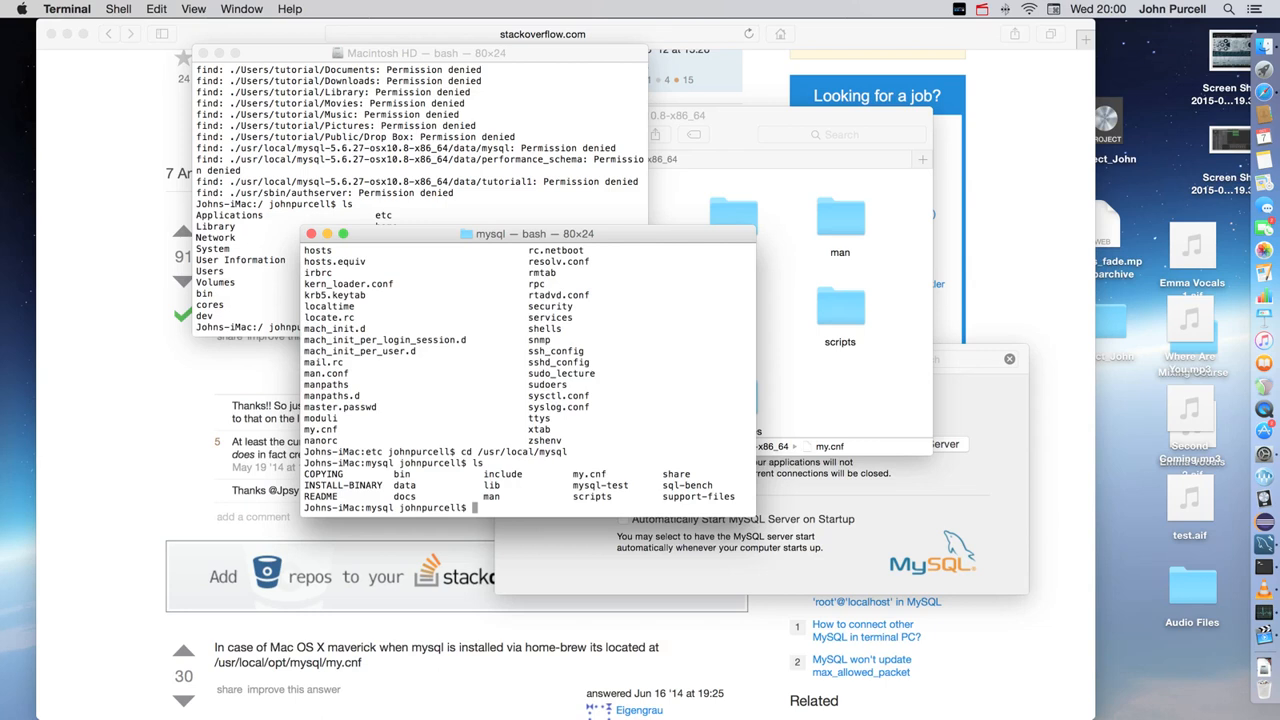
double_click(588, 474)
click(601, 457)
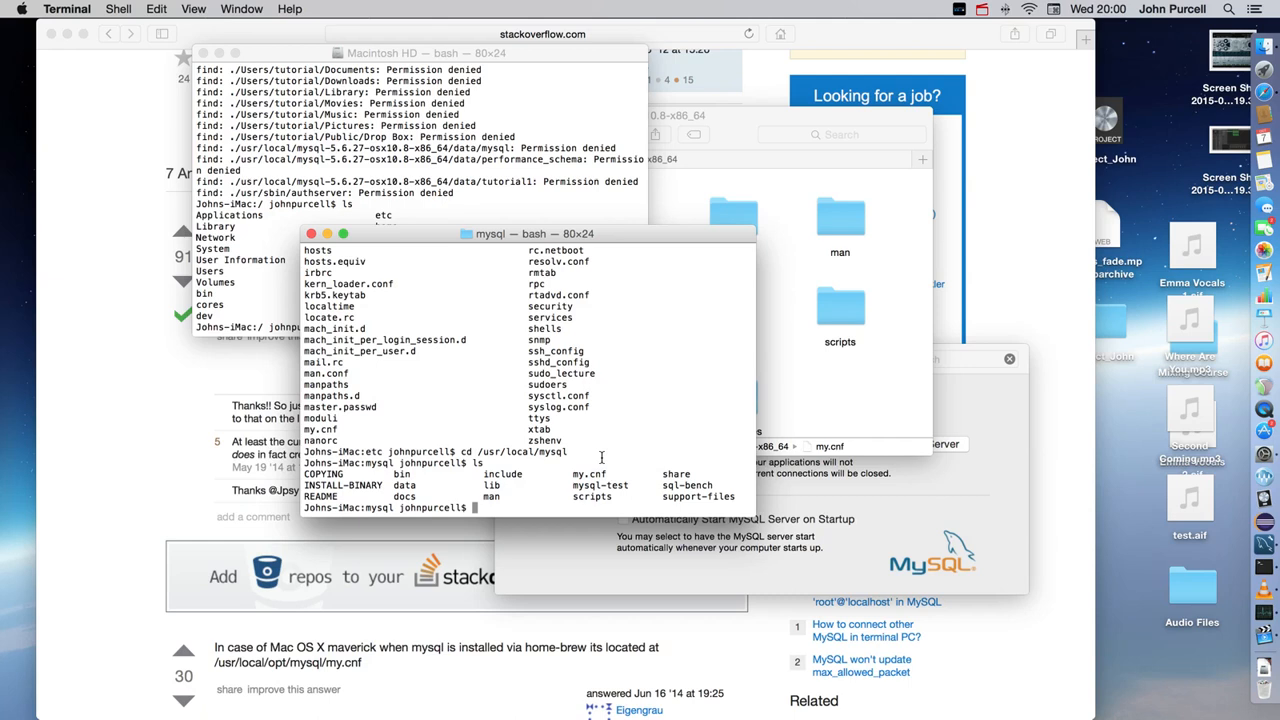
text(more my)
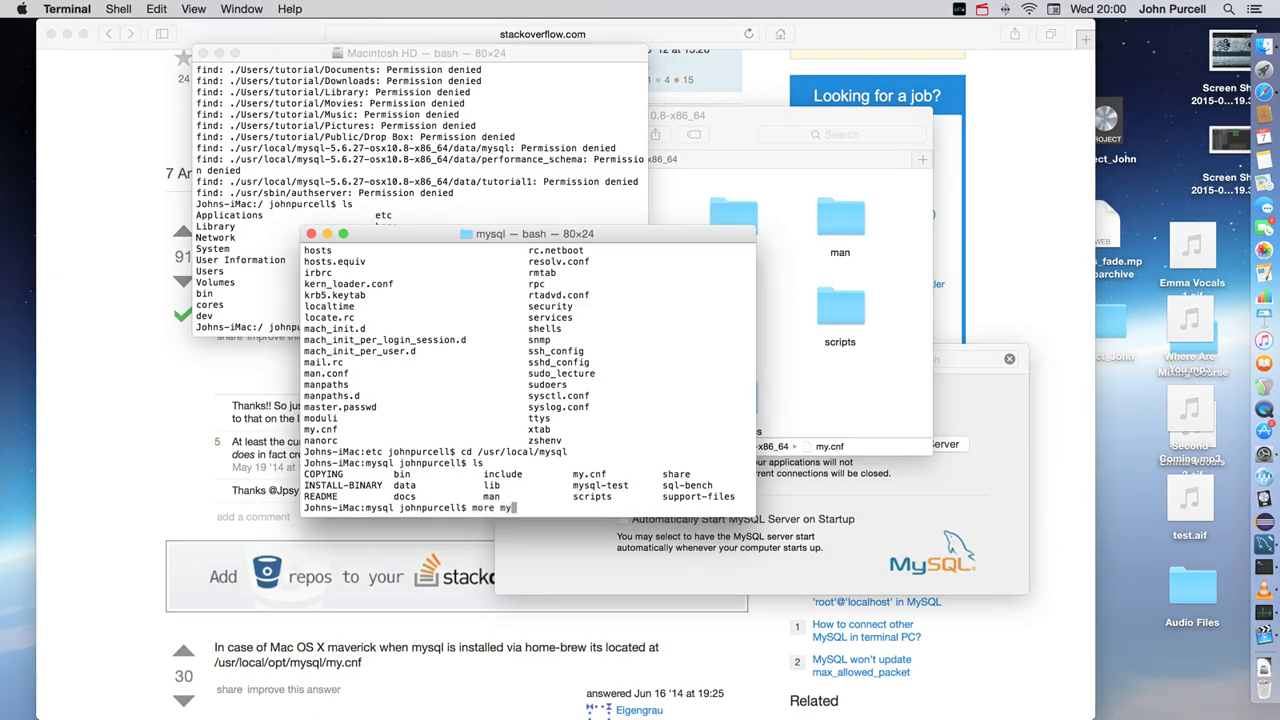
text(.cnf)
Page through 'more my.cnf', highlight default_storage_engine=MyISAM, and quit the viewer.
key(Return)
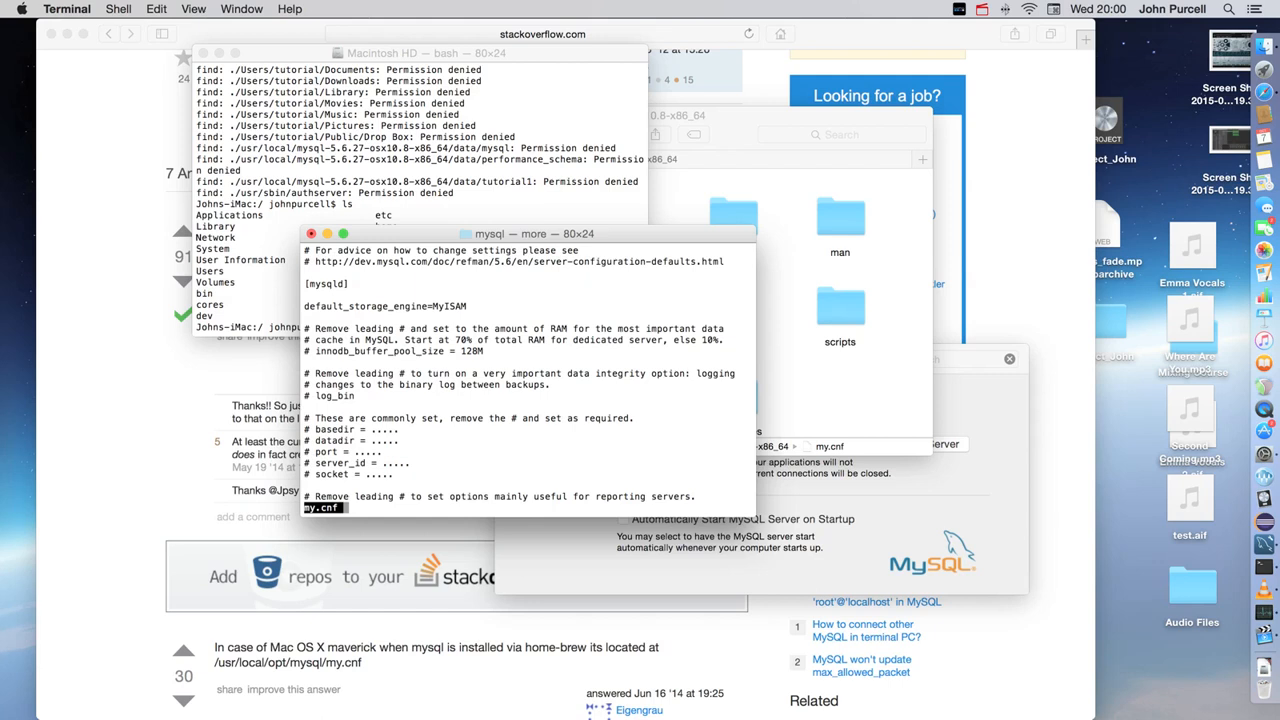
key(Return)
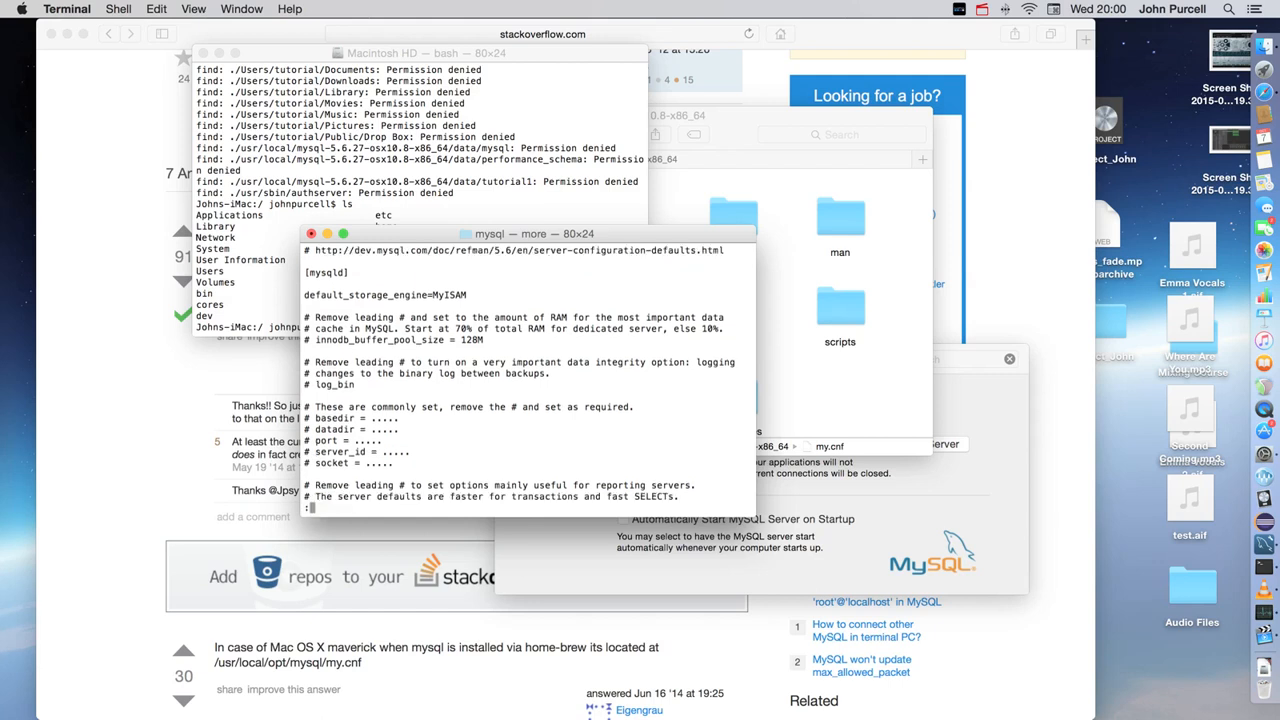
key(Return)
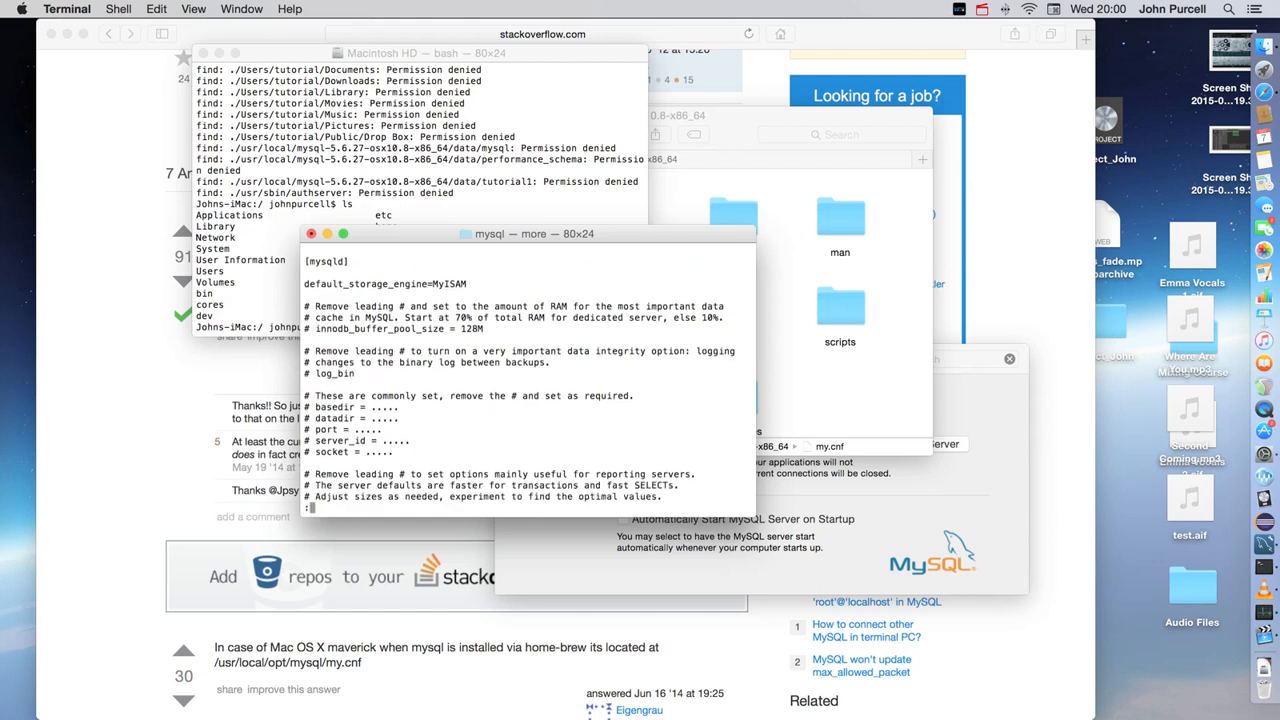
key(Escape)
key(Escape)
key(Up)
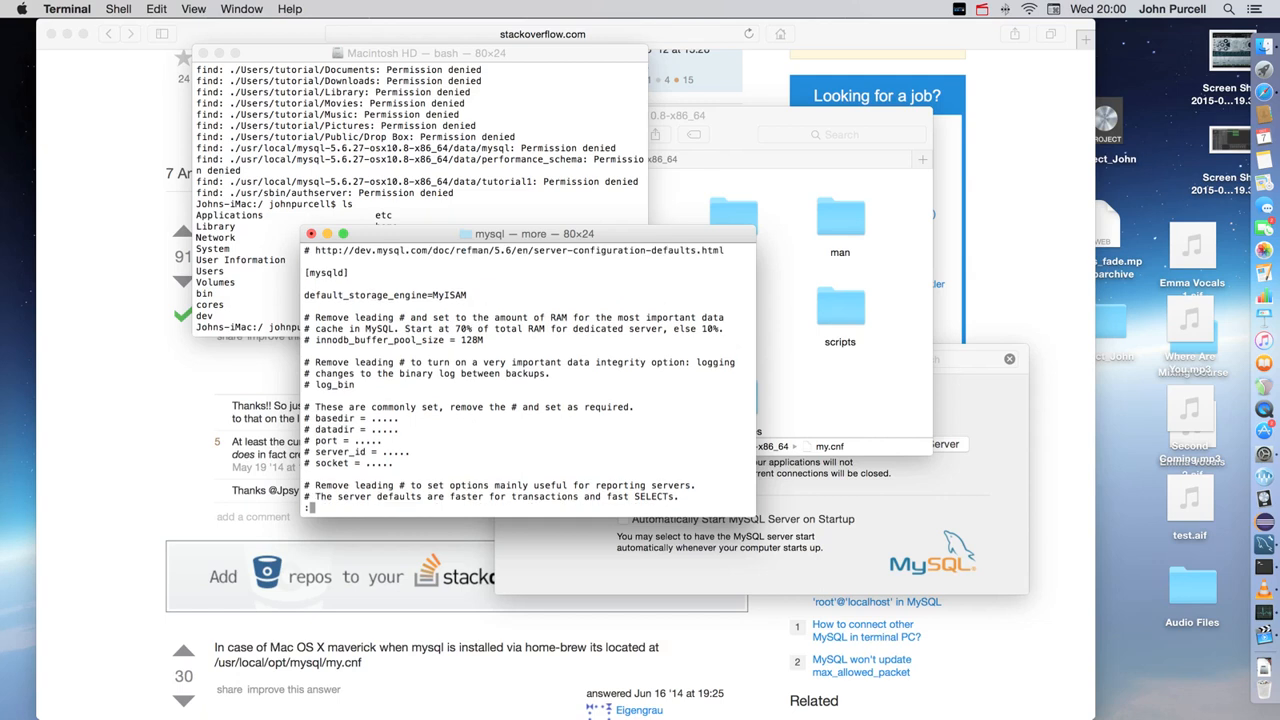
key(Up)
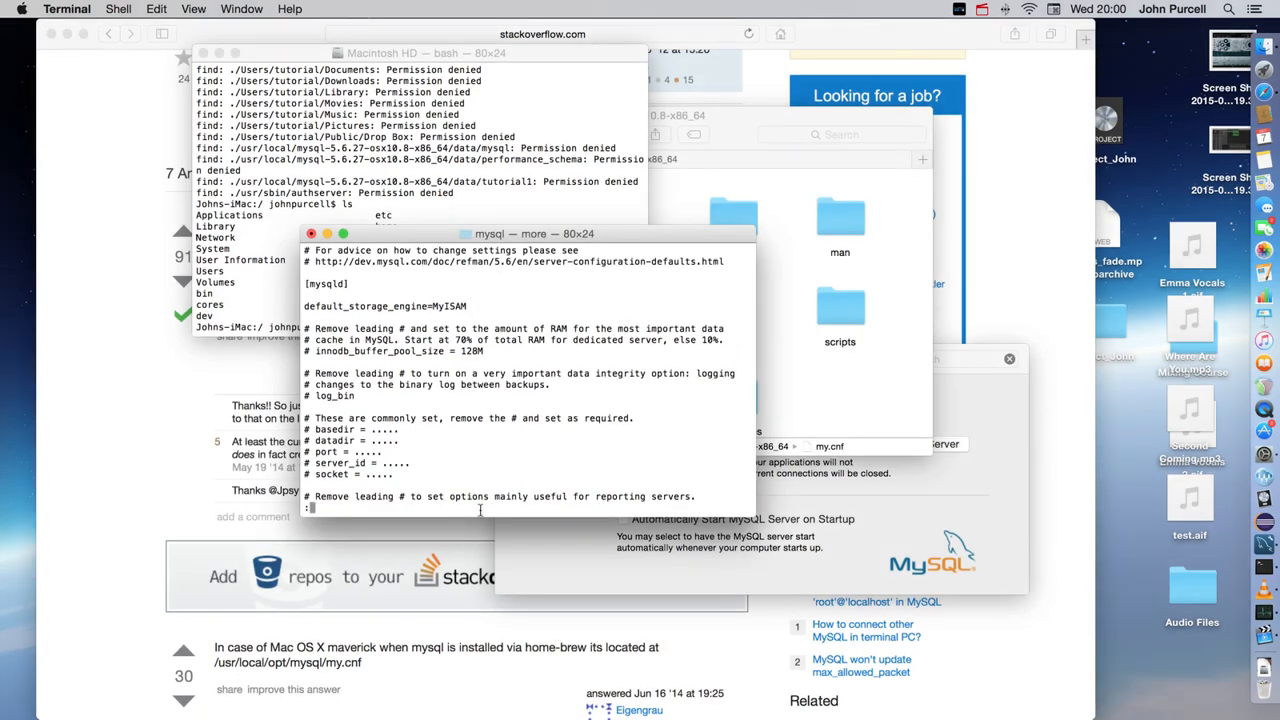
drag(304, 306, 468, 306)
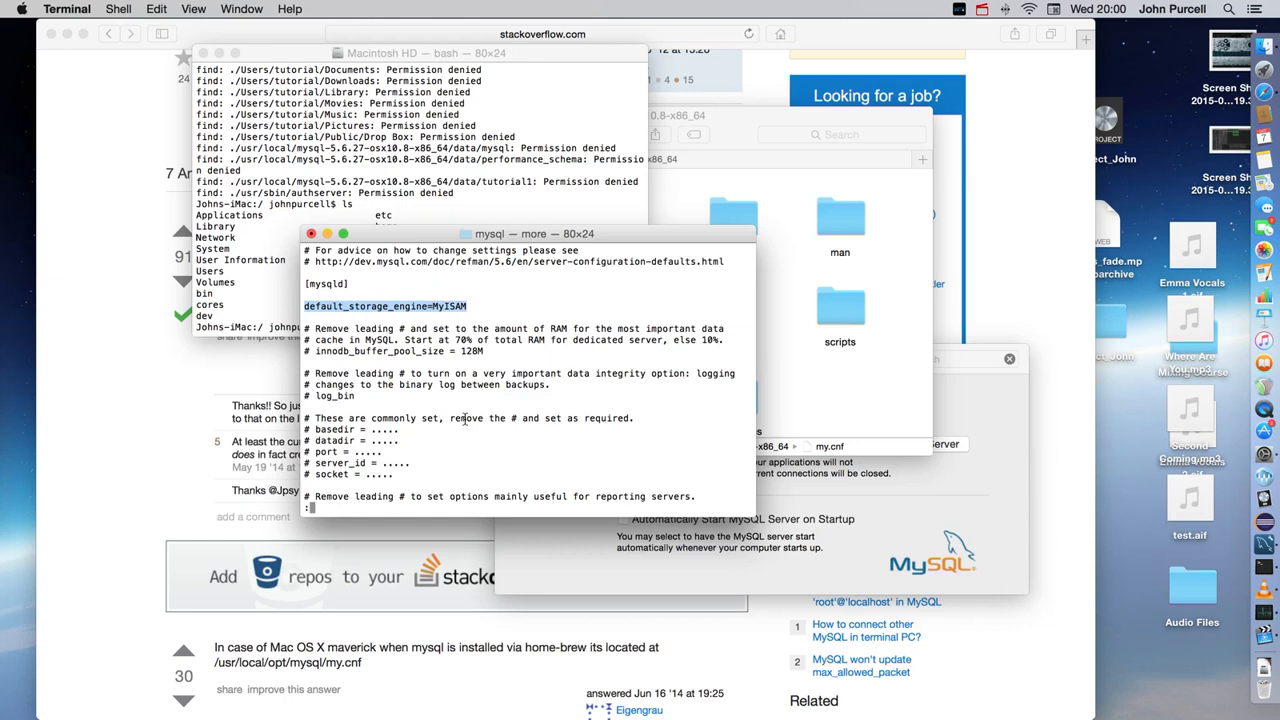
key(q)
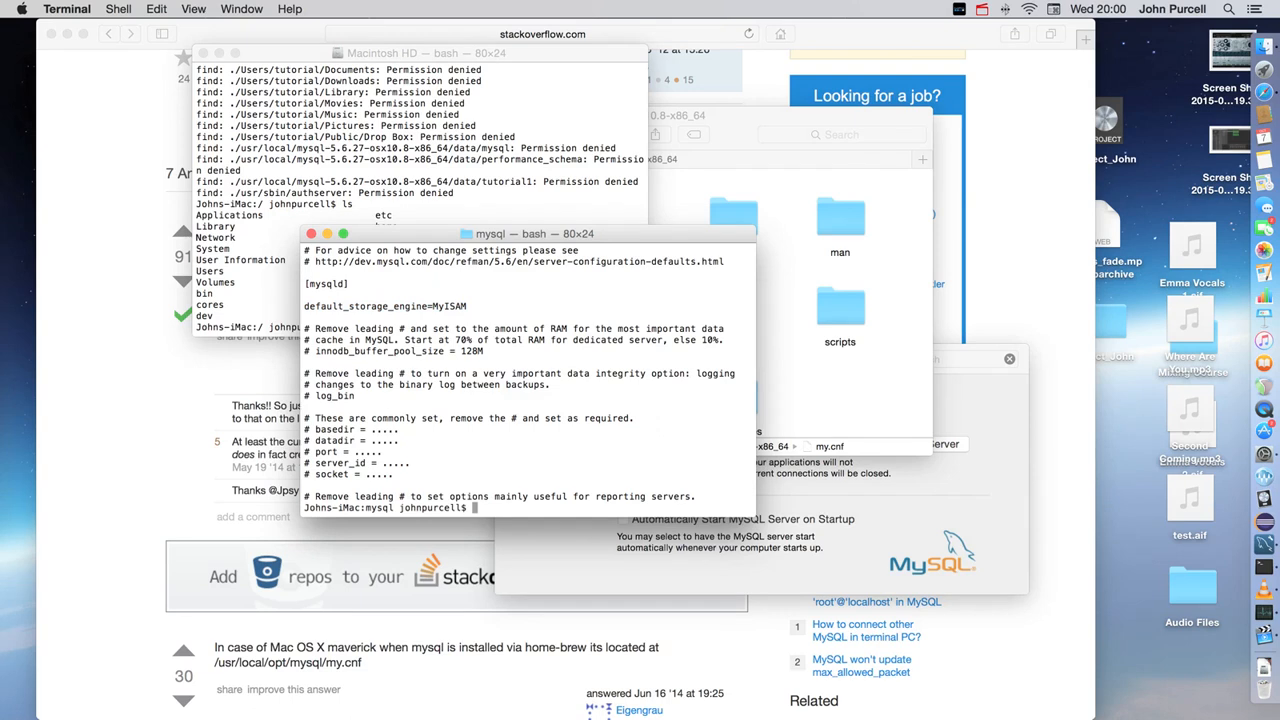
text(cd /etc)
Change into /etc, list it, and run 'sudo vi my.cnf' with the administrator password.
key(Return)
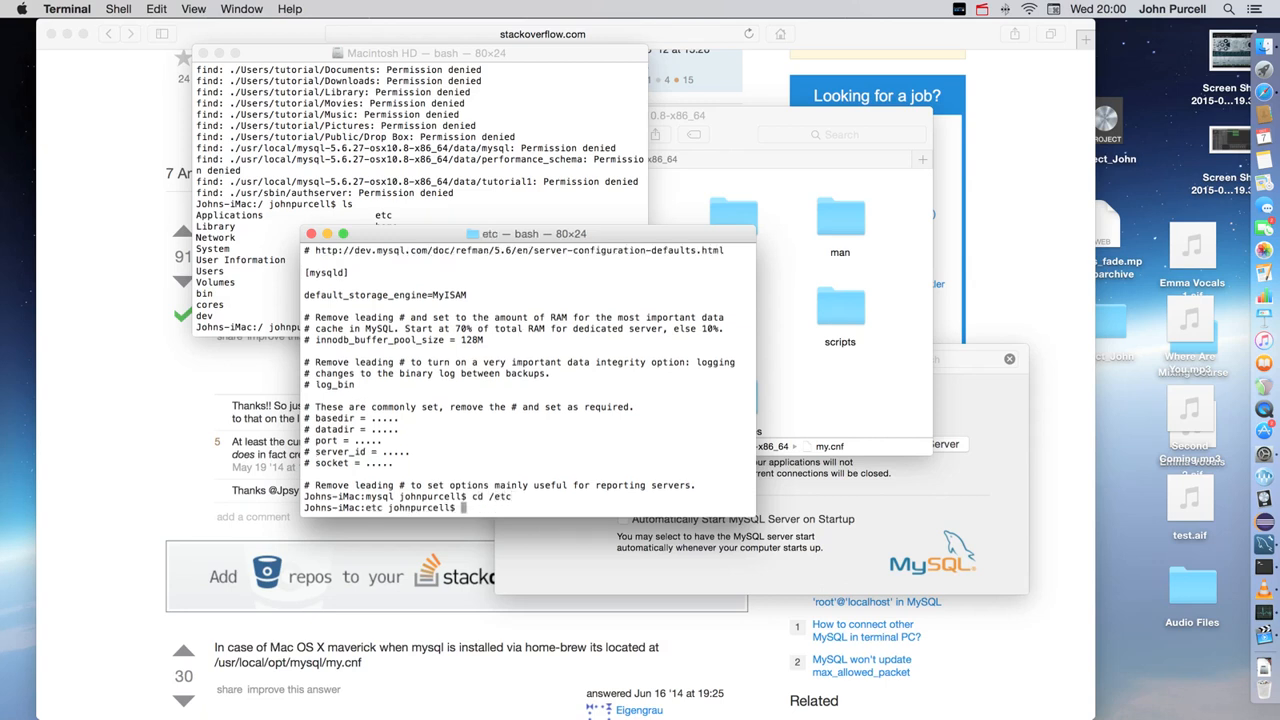
text(ls)
key(Return)
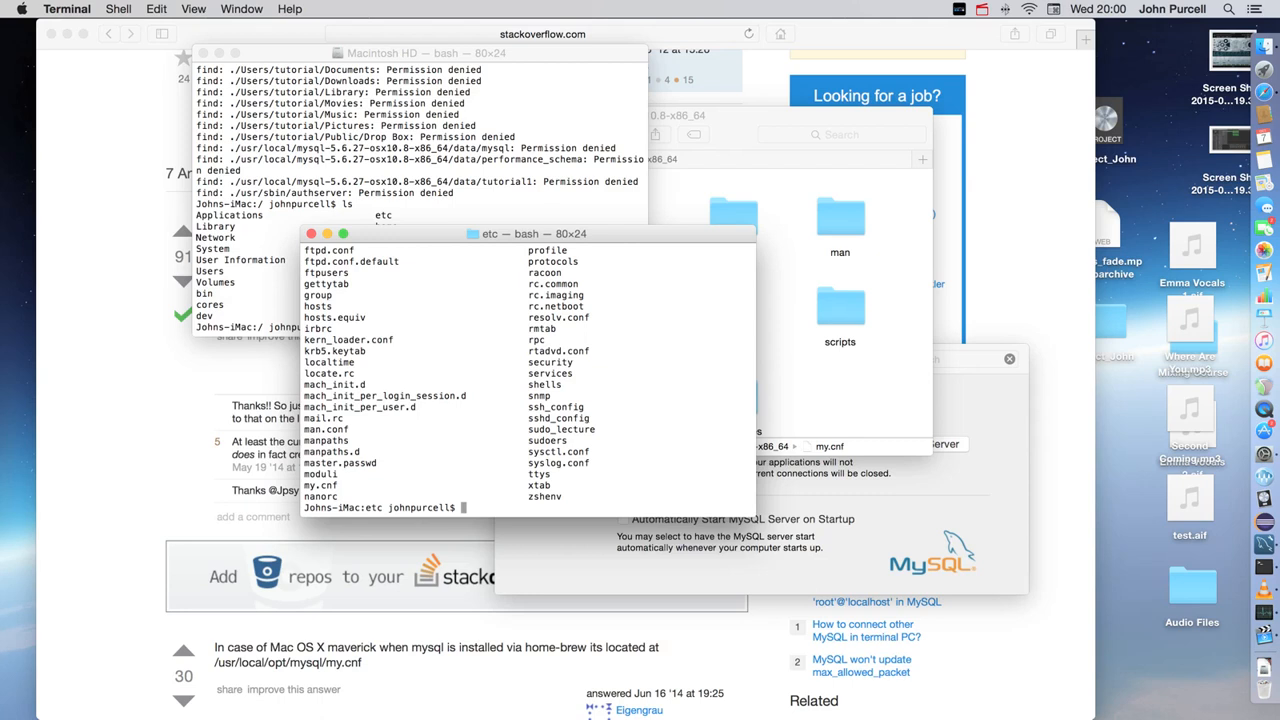
text(vi my.c)
key(BackSpace)
key(BackSpace)
key(BackSpace)
text(sudo vi my.cnf)
key(Return)
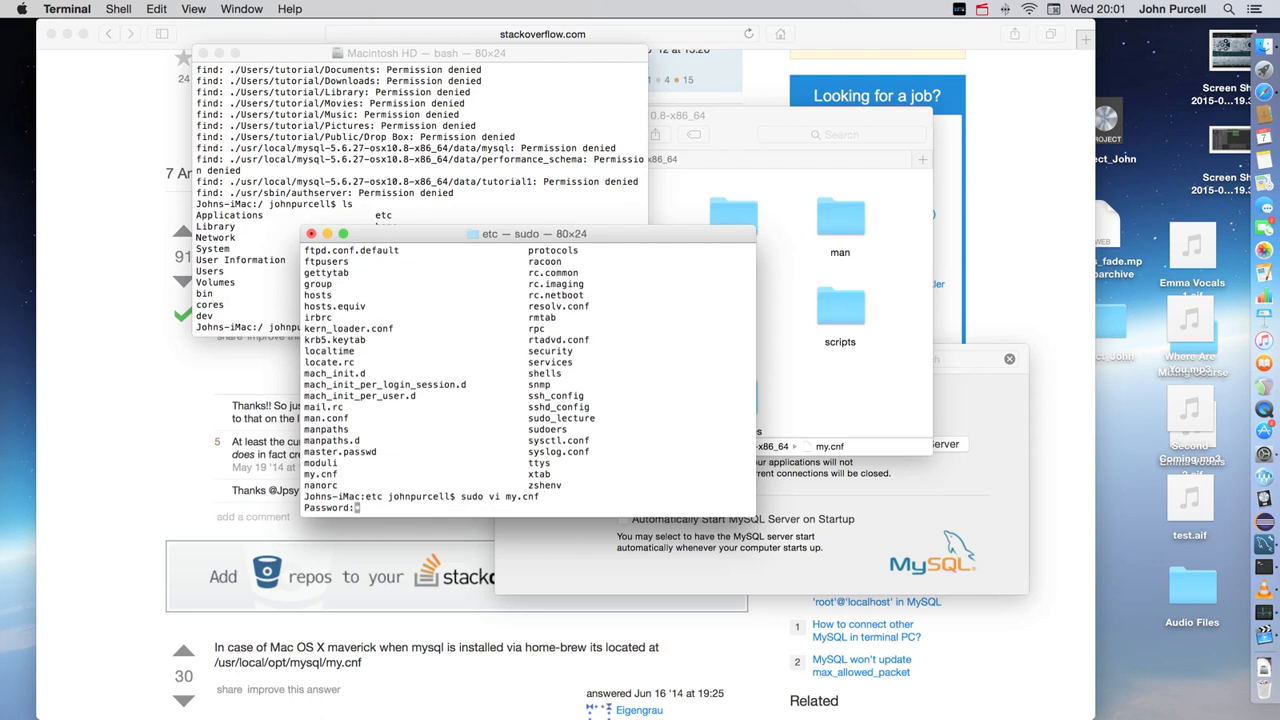
key(Return)
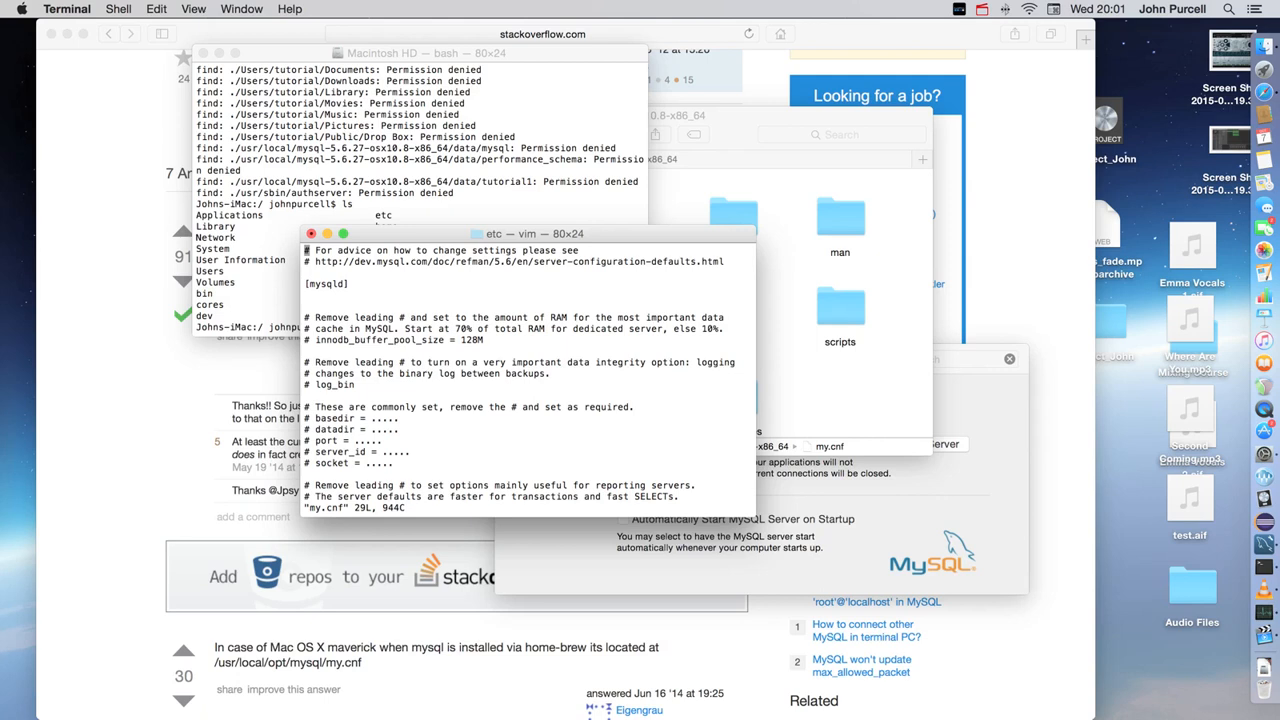
Move the vim cursor around the [mysqld] section, ending on the blank line below it.
key(j)
key(j)
key(j)
key(j)
key(k)
key(j)
key(j)
key(j)
key(j)
key(j)
key(j)
key(j)
key(j)
key(j)
key(j)
key(j)
key(j)
key(j)
key(j)
key(k)
key(k)
key(k)
key(k)
key(k)
key(k)
key(k)
key(k)
key(k)
key(k)
key(k)
key(k)
key(k)
key(k)
key(k)
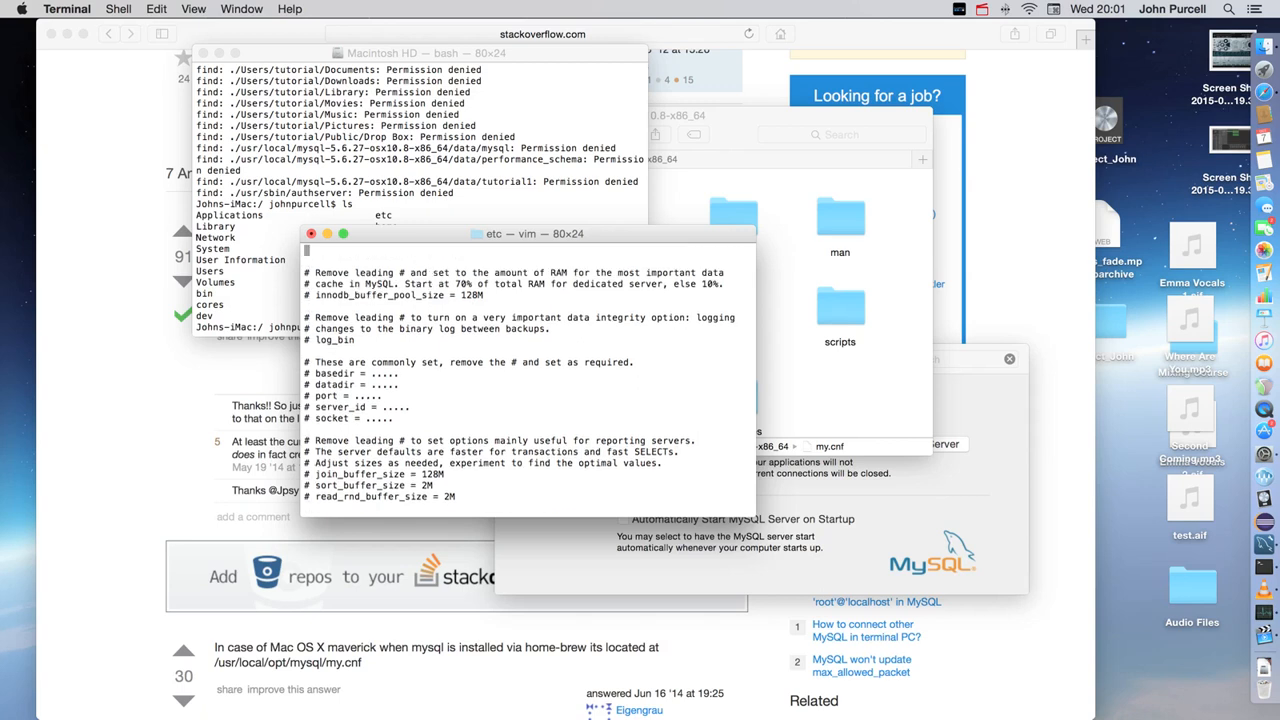
key(k)
key(k)
key(k)
key(k)
key(k)
key(j)
key(j)
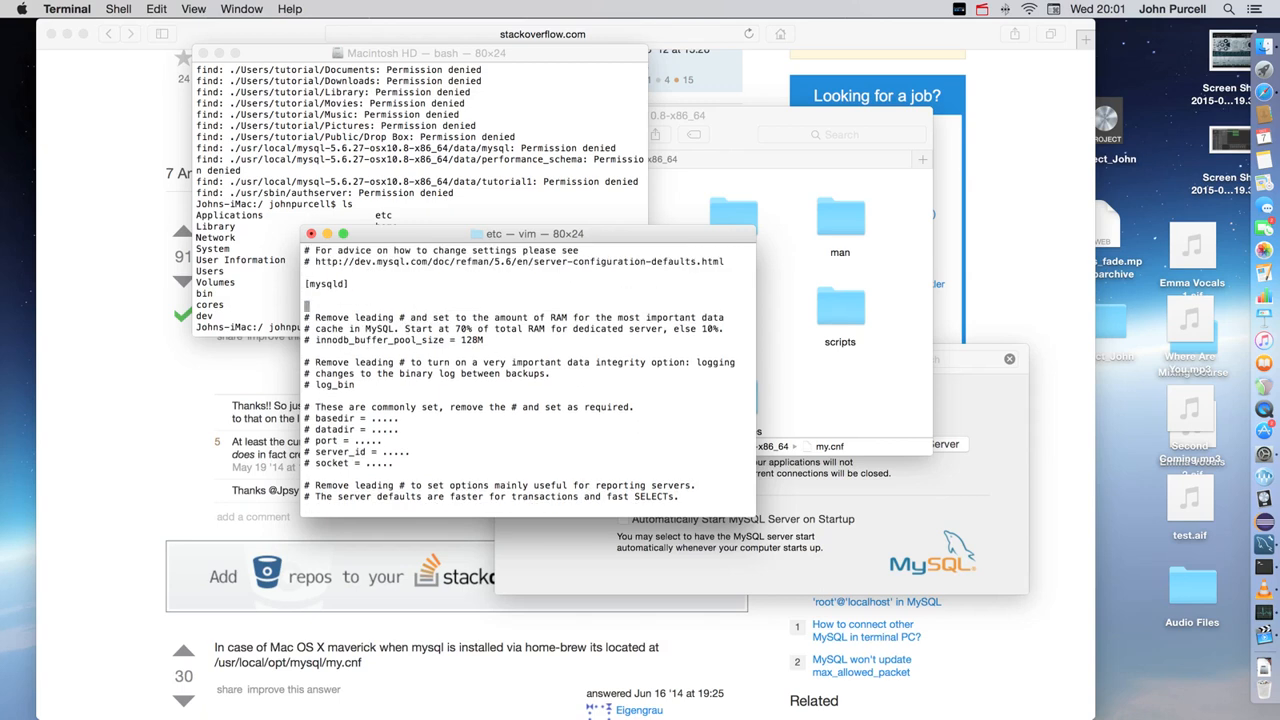
click(22, 9)
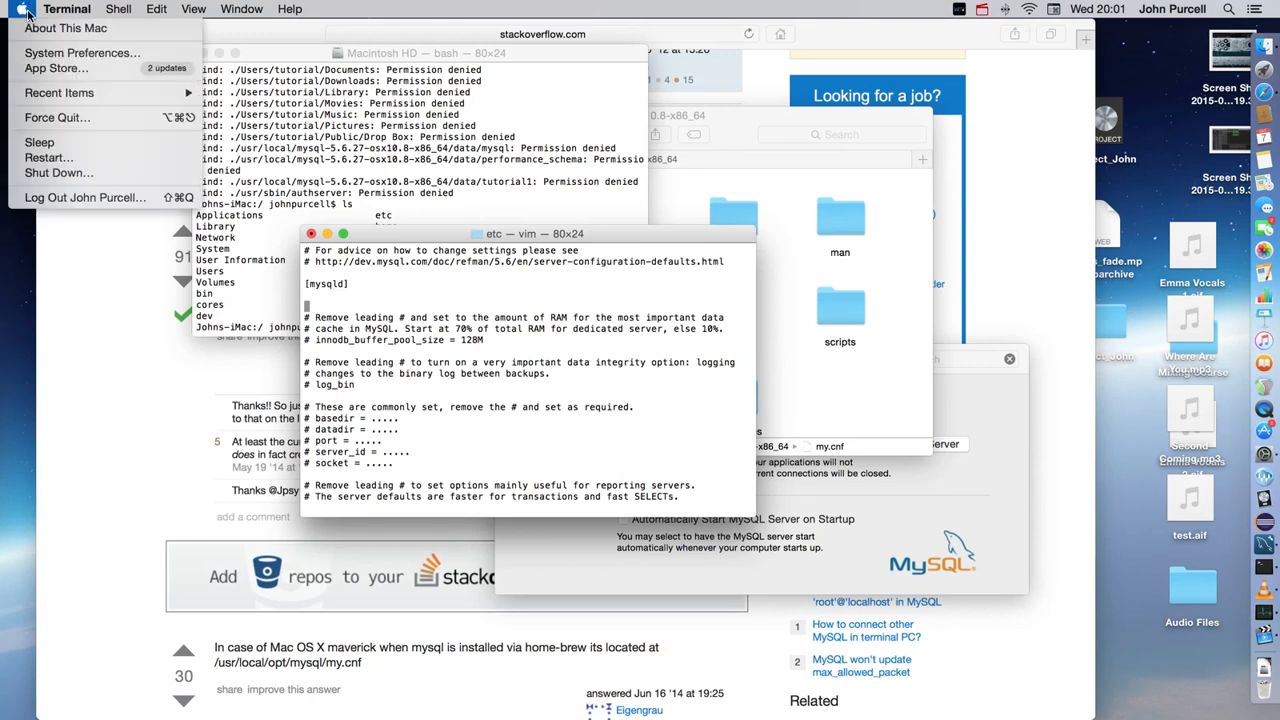
Stop the MySQL server from its preference pane, authorising with the administrator password.
mouse_move(59, 92)
click(740, 420)
click(908, 444)
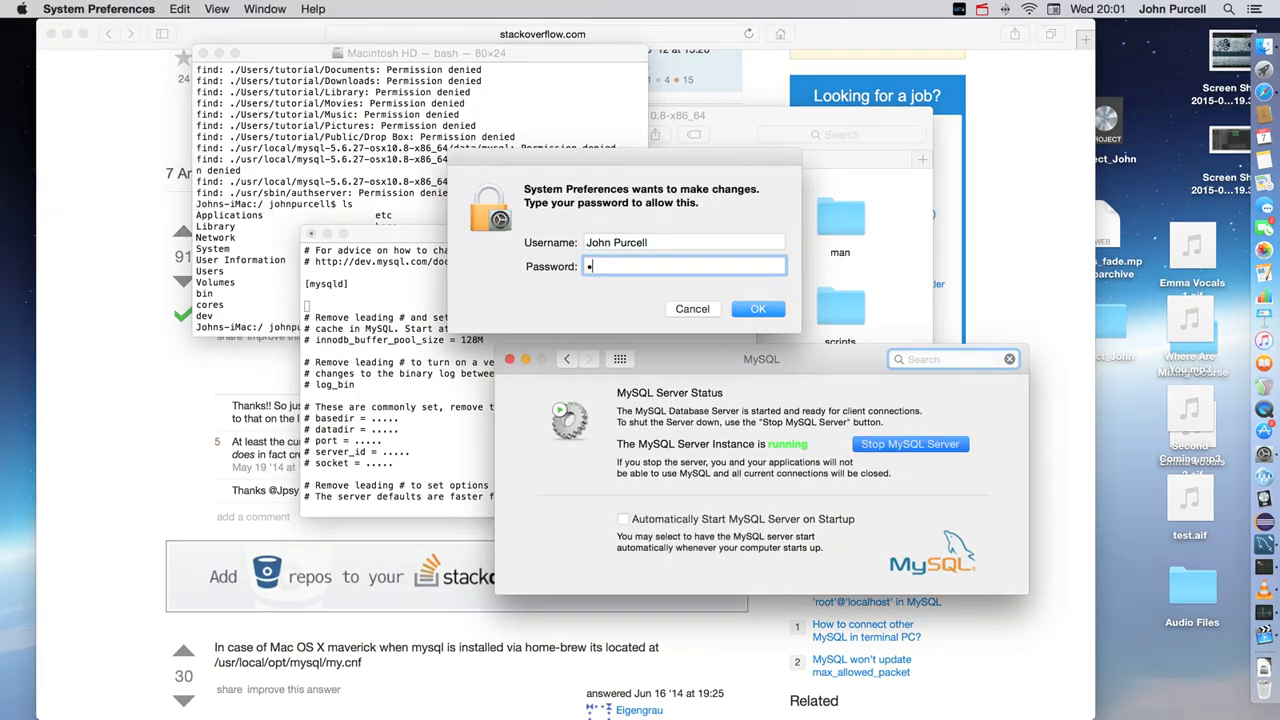
text(••••••••)
key(Return)
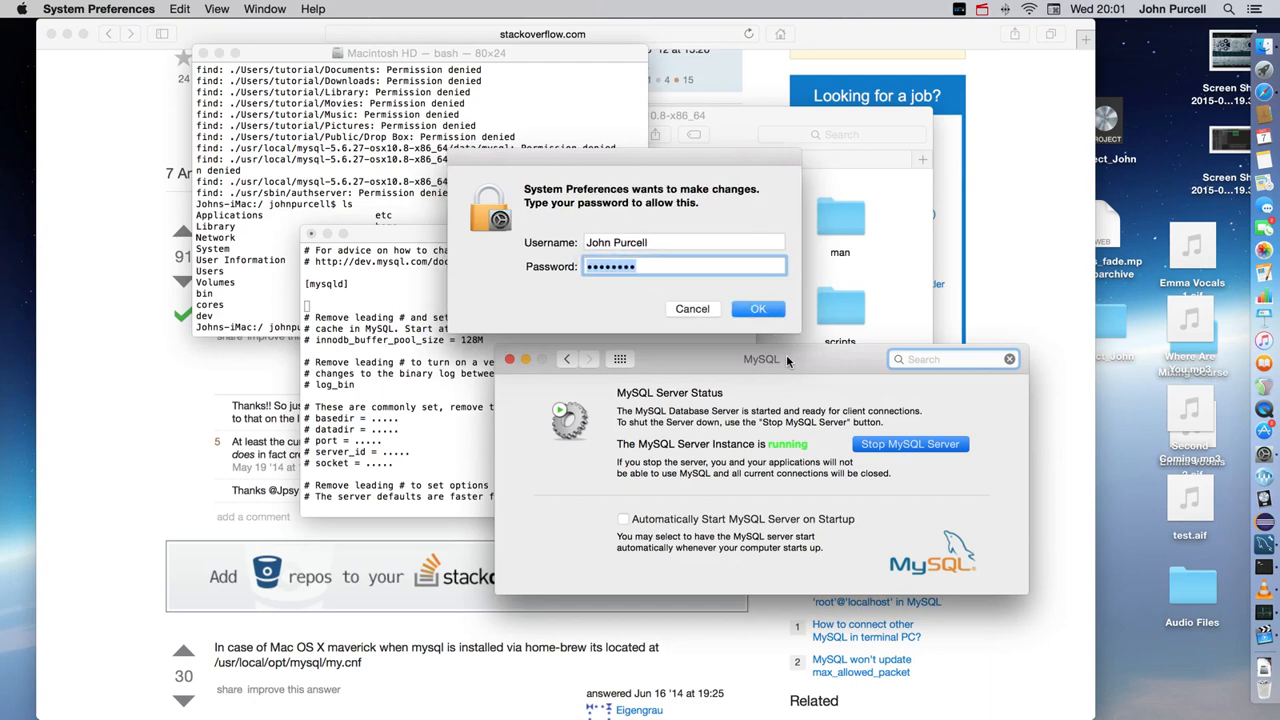
text(••)
text(****)
key(BackSpace)
key(BackSpace)
key(BackSpace)
key(BackSpace)
key(BackSpace)
key(BackSpace)
key(BackSpace)
text(********)
key(Return)
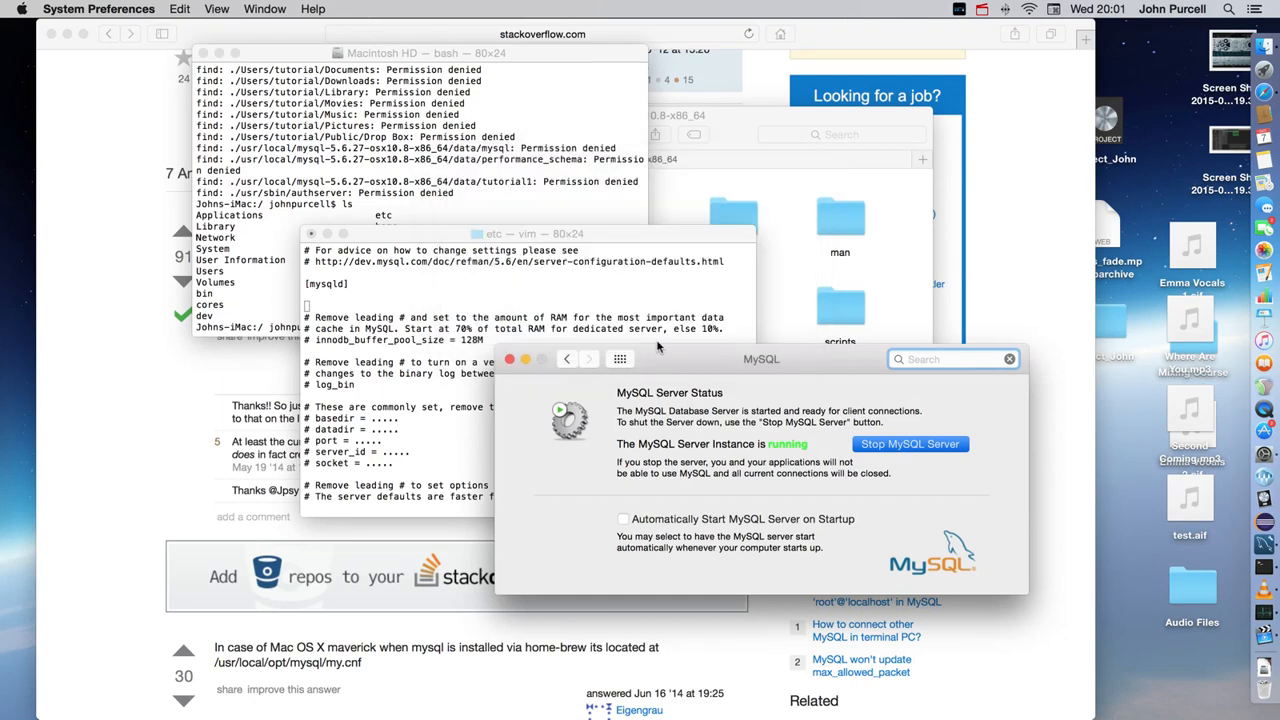
click(370, 395)
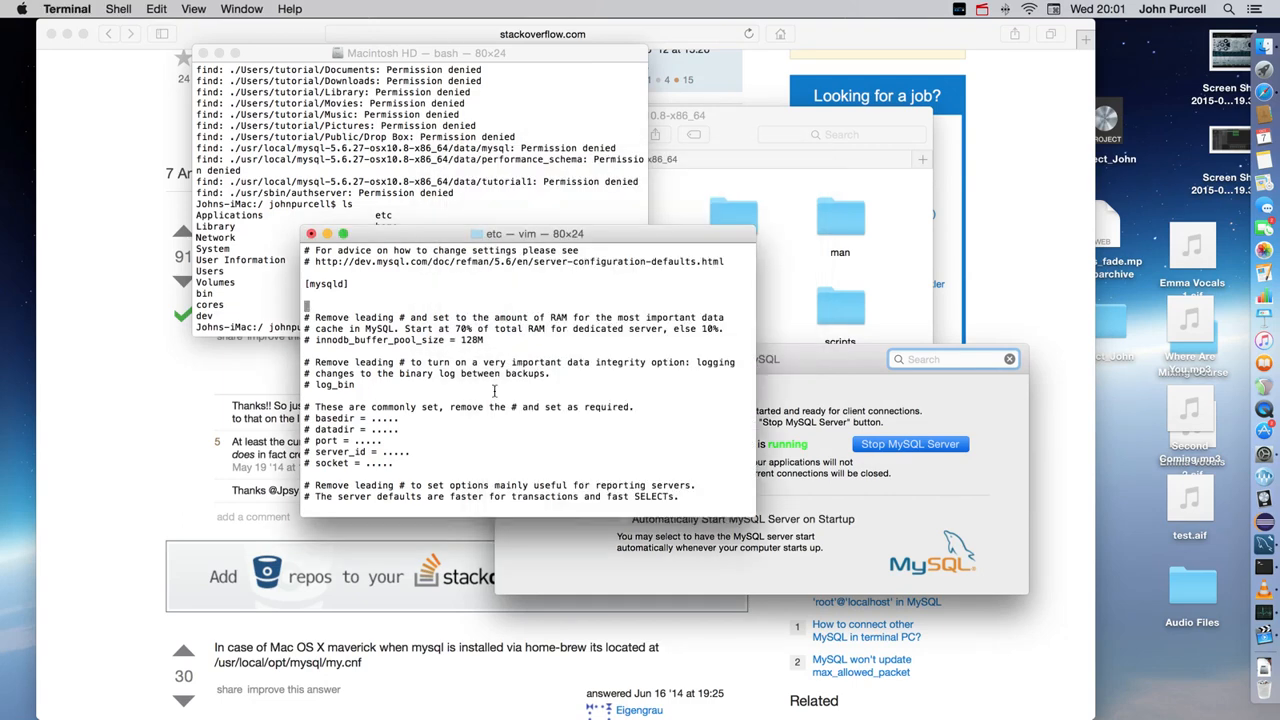
text(idefault_stor)
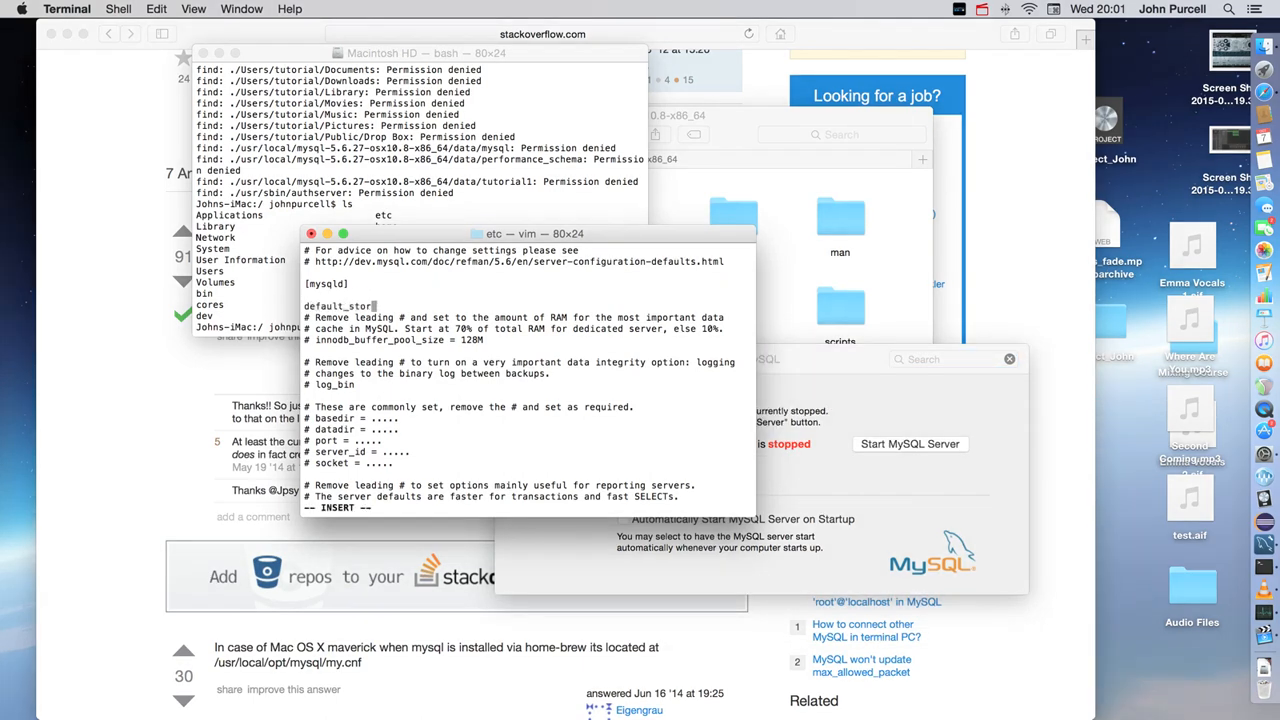
text(age_engine)
text(=)
text(MYISAM)
Write my.cnf with the default_storage_engine=MYISAM line and quit vim with :wq.
key(Escape)
text(:wq)
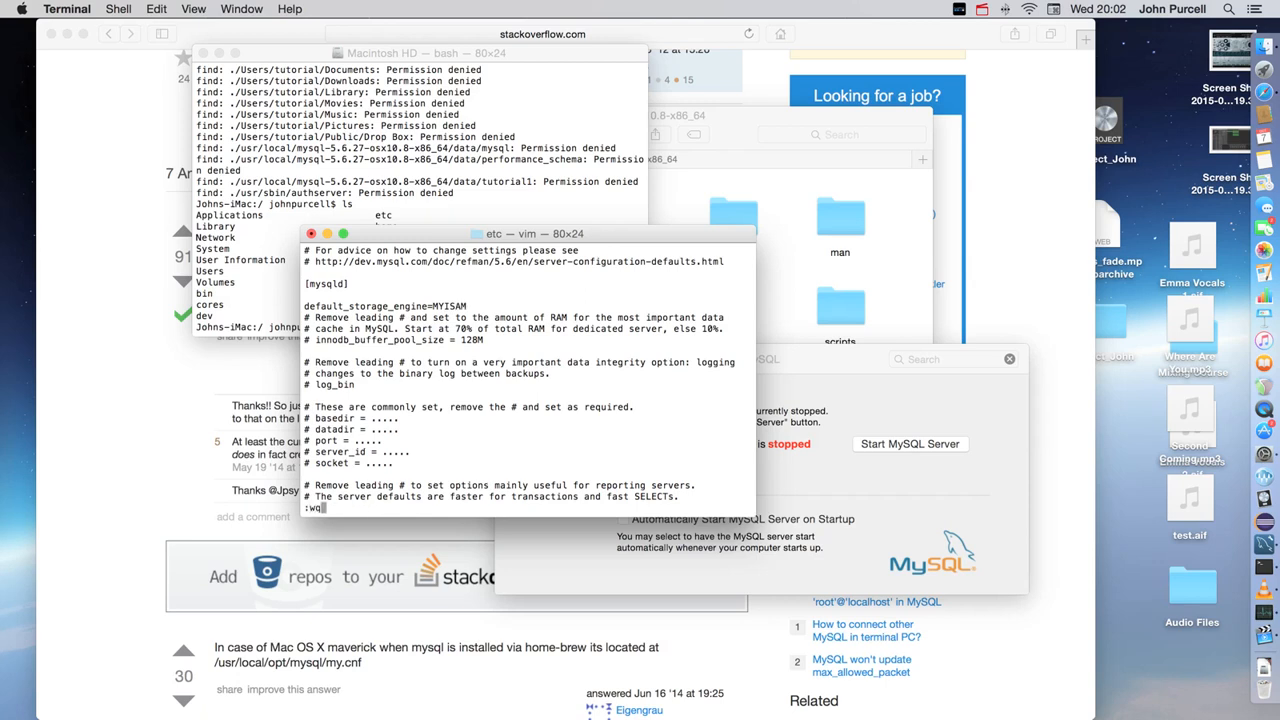
key(Return)
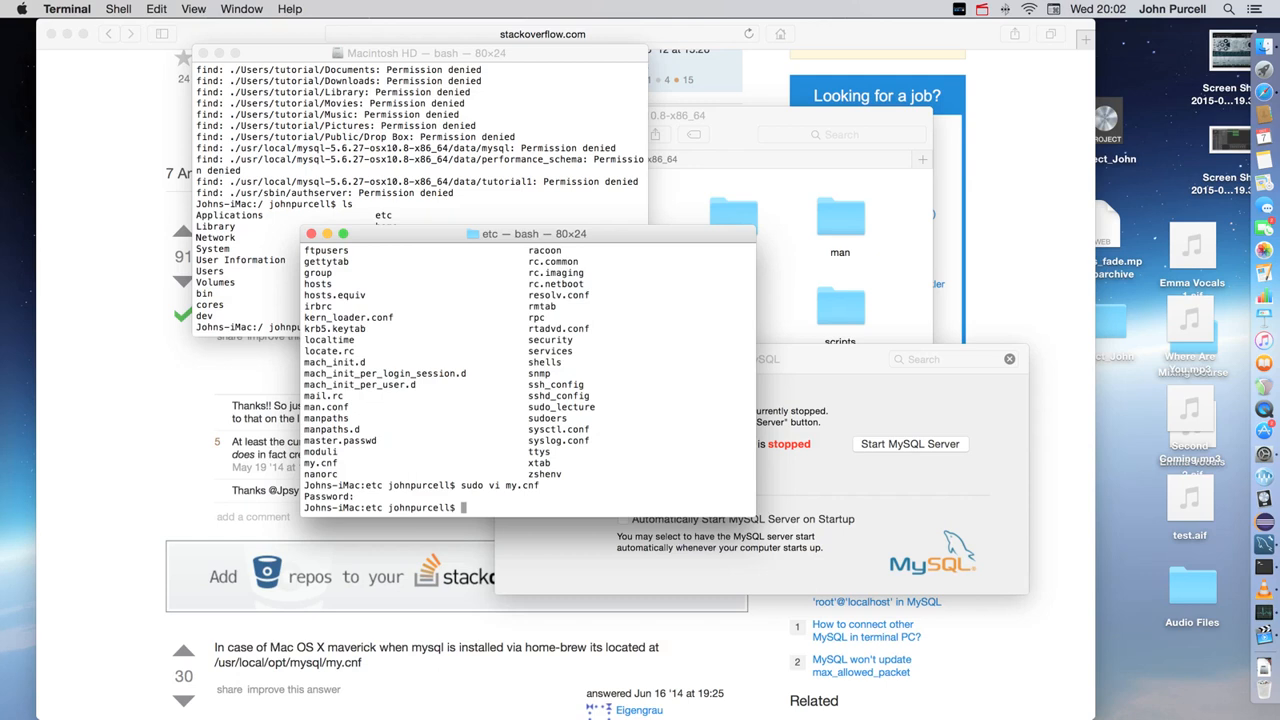
Start the MySQL server again from the MySQL preference pane and return to Workbench.
click(22, 9)
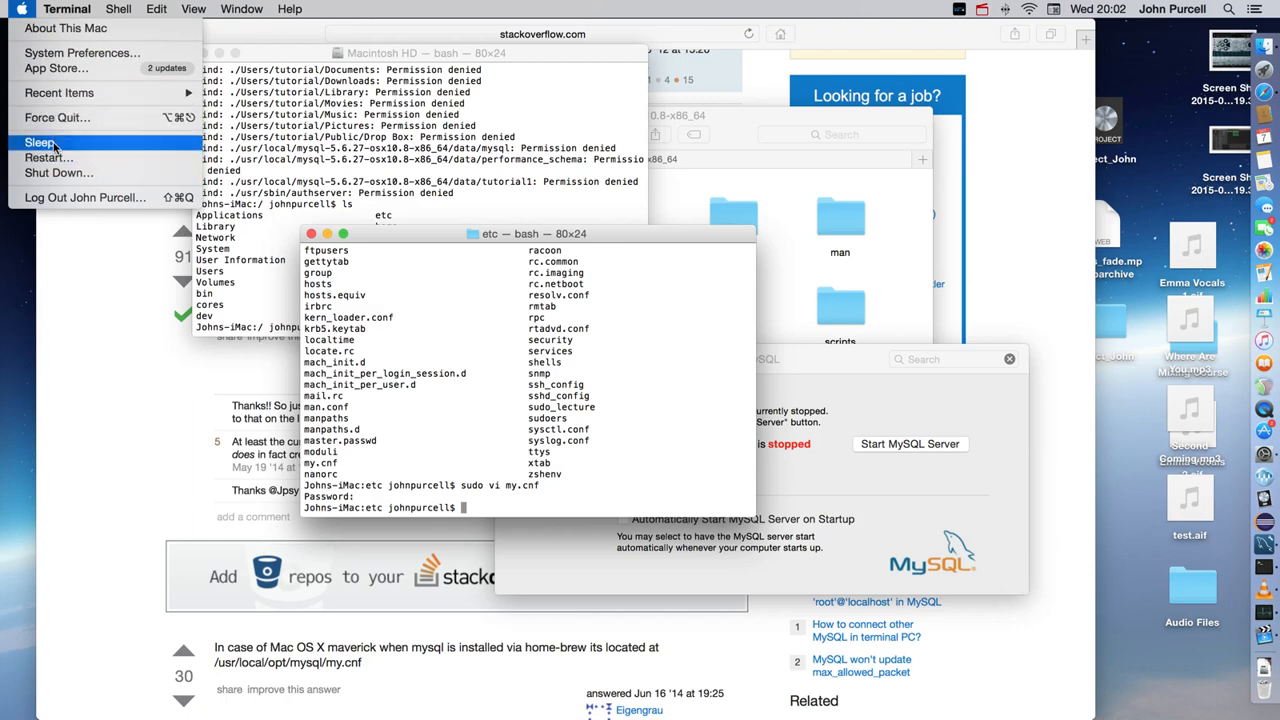
click(80, 53)
click(910, 444)
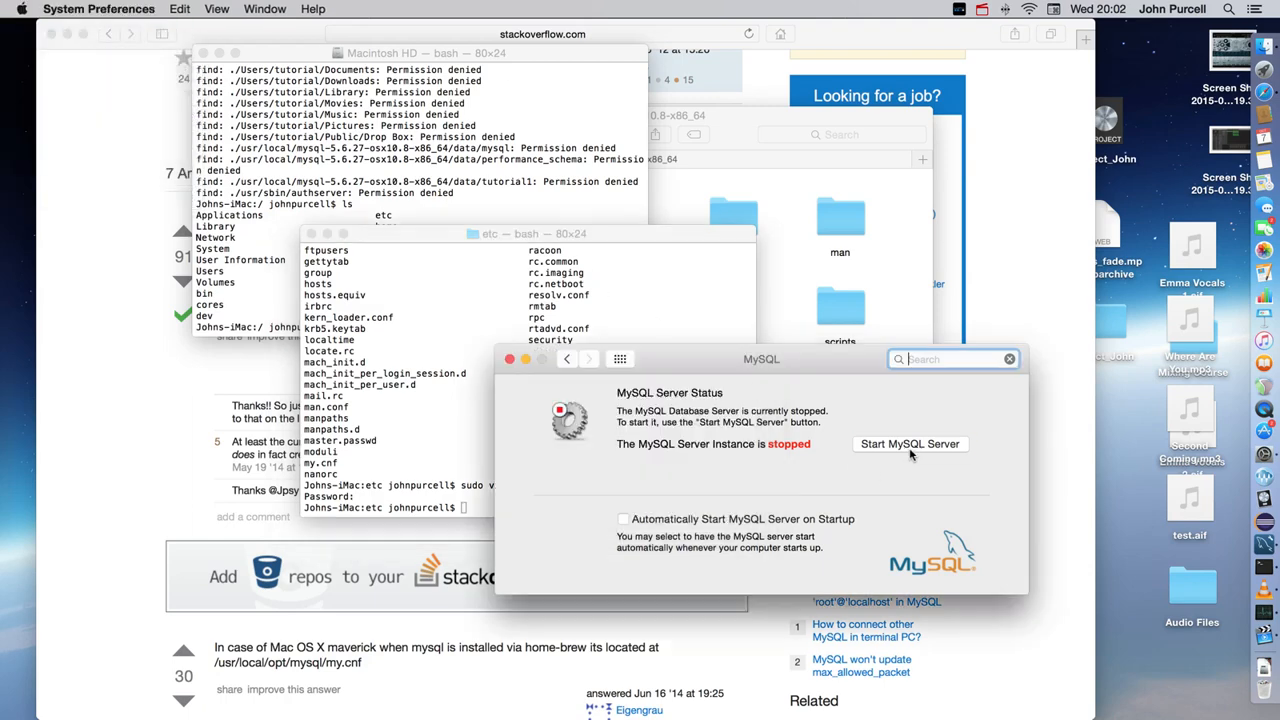
click(1271, 548)
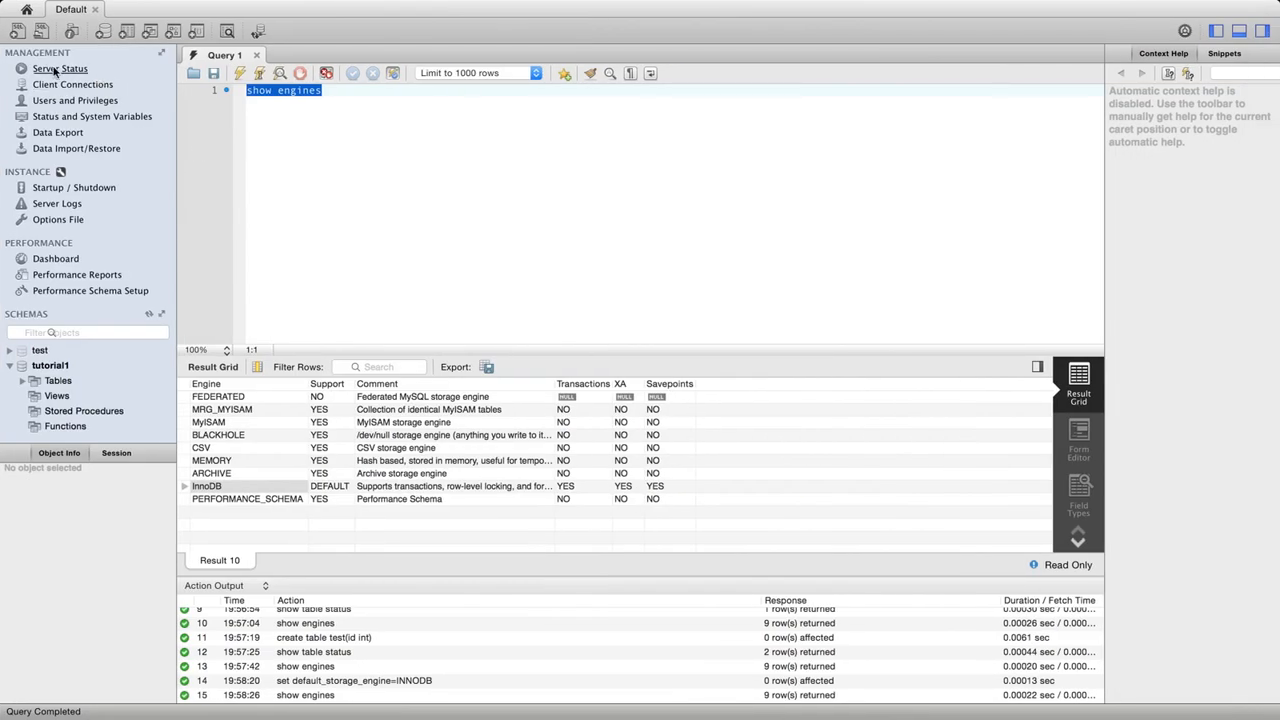
Reopen the Default connection and run show engines, noting MyISAM listed as DEFAULT.
click(95, 9)
double_click(150, 137)
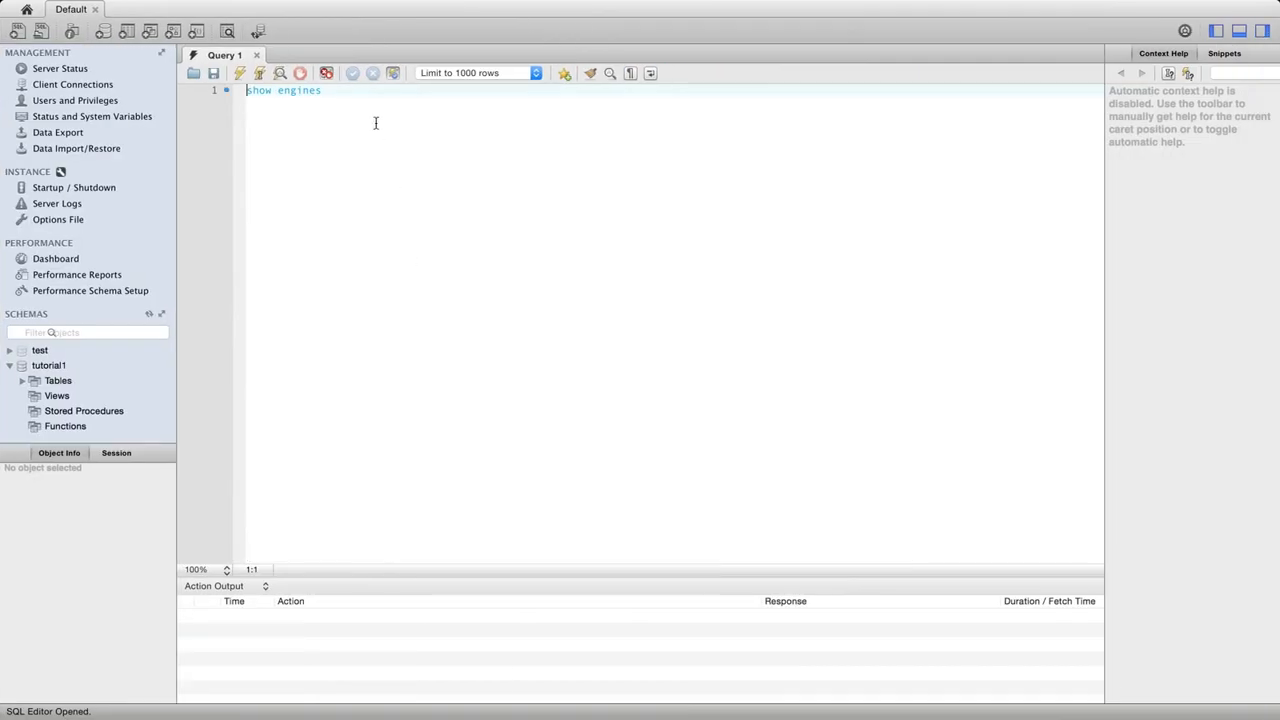
click(373, 108)
key(ctrl+Return)
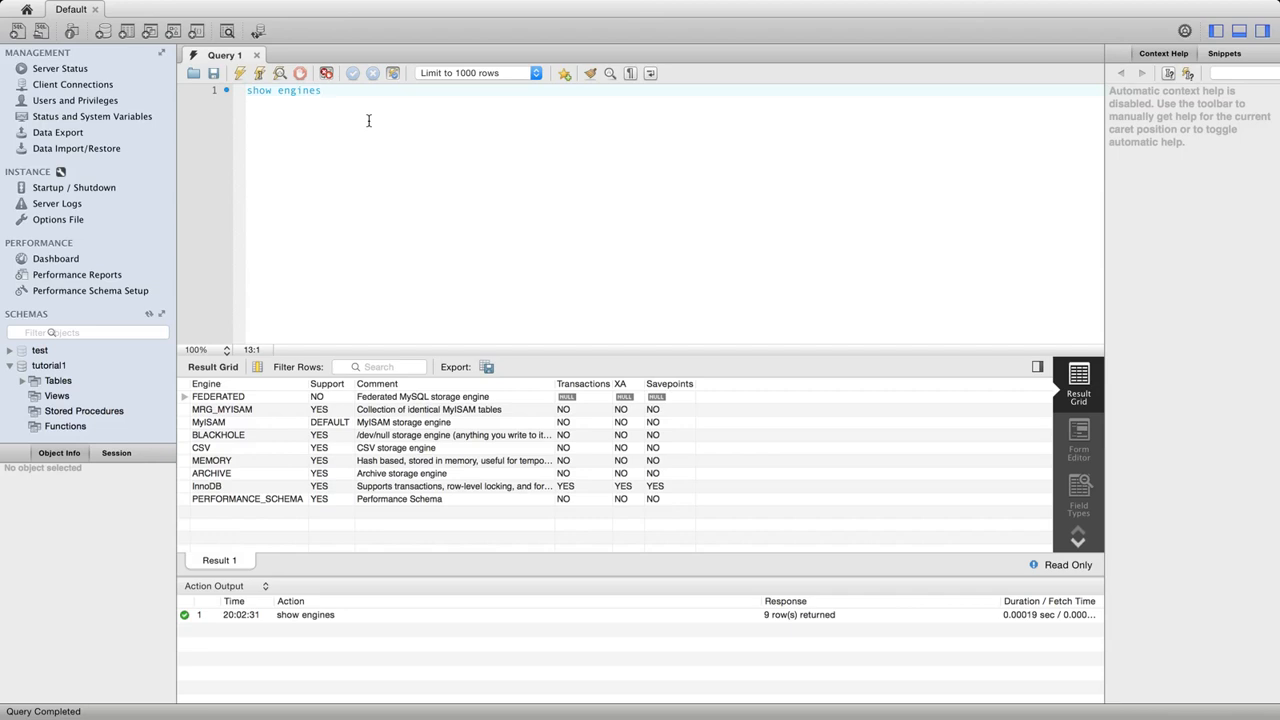
click(243, 424)
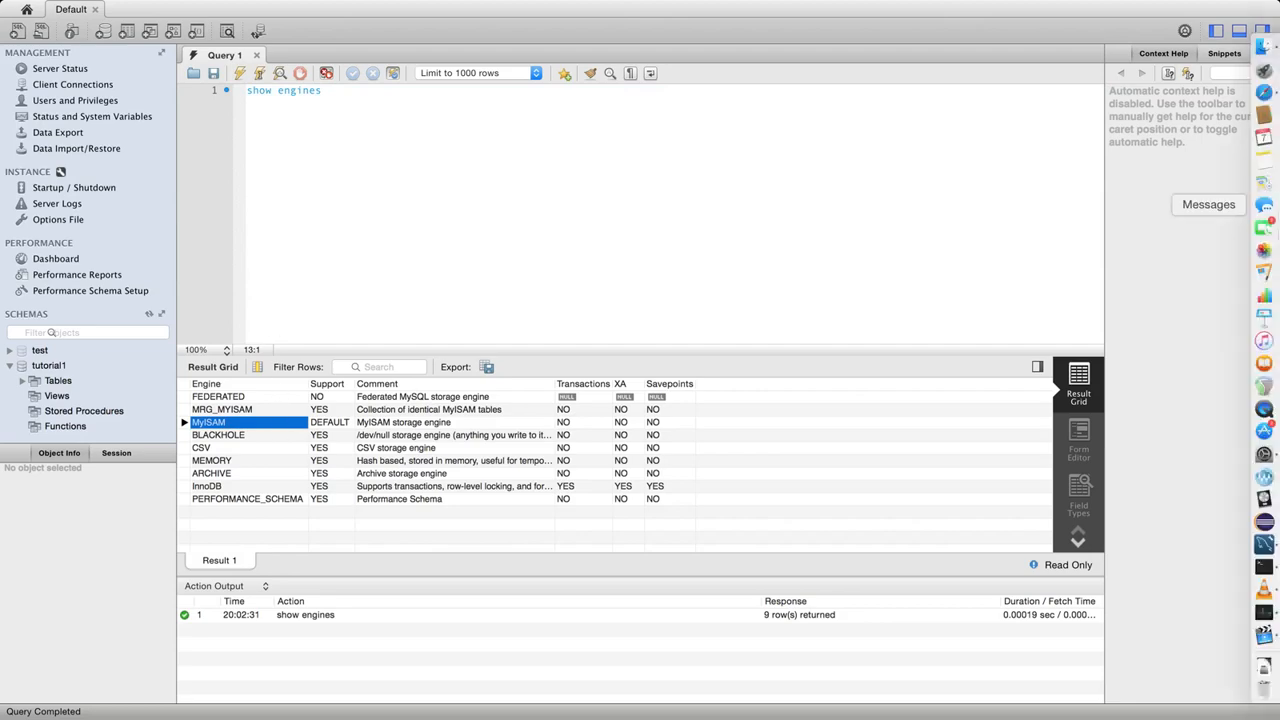
click(1262, 566)
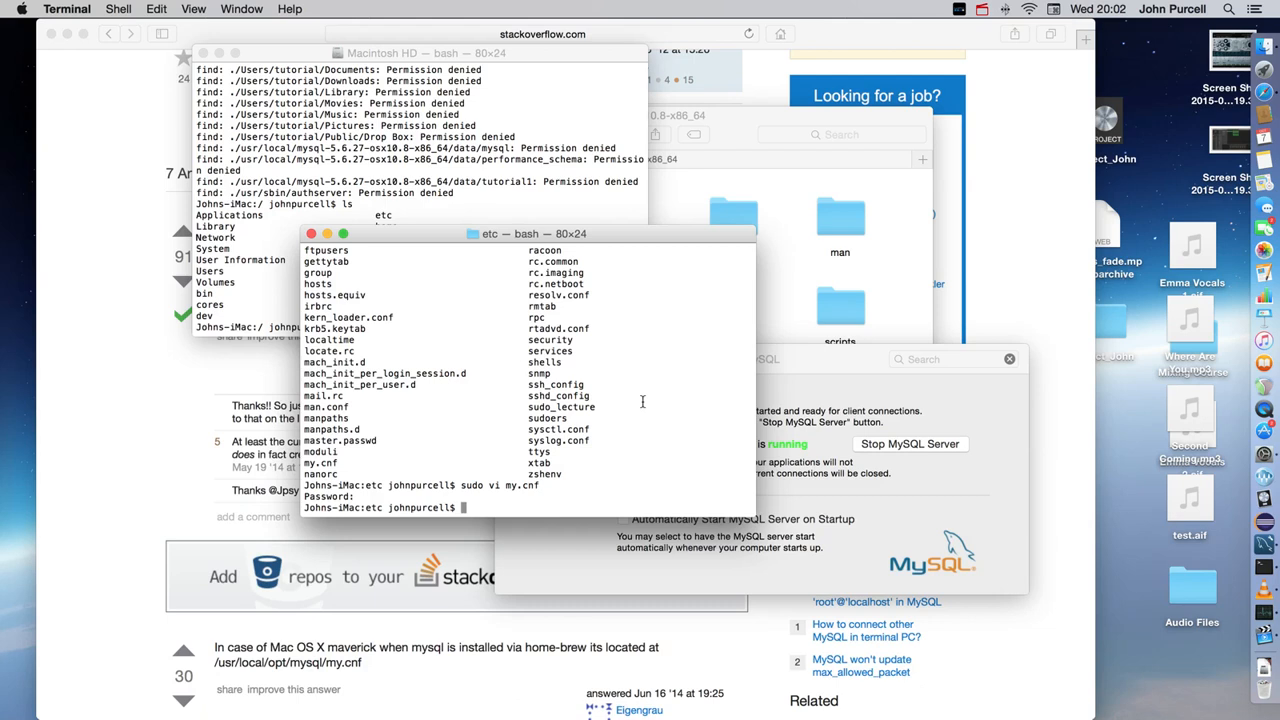
text(sudo vi my.cnf)
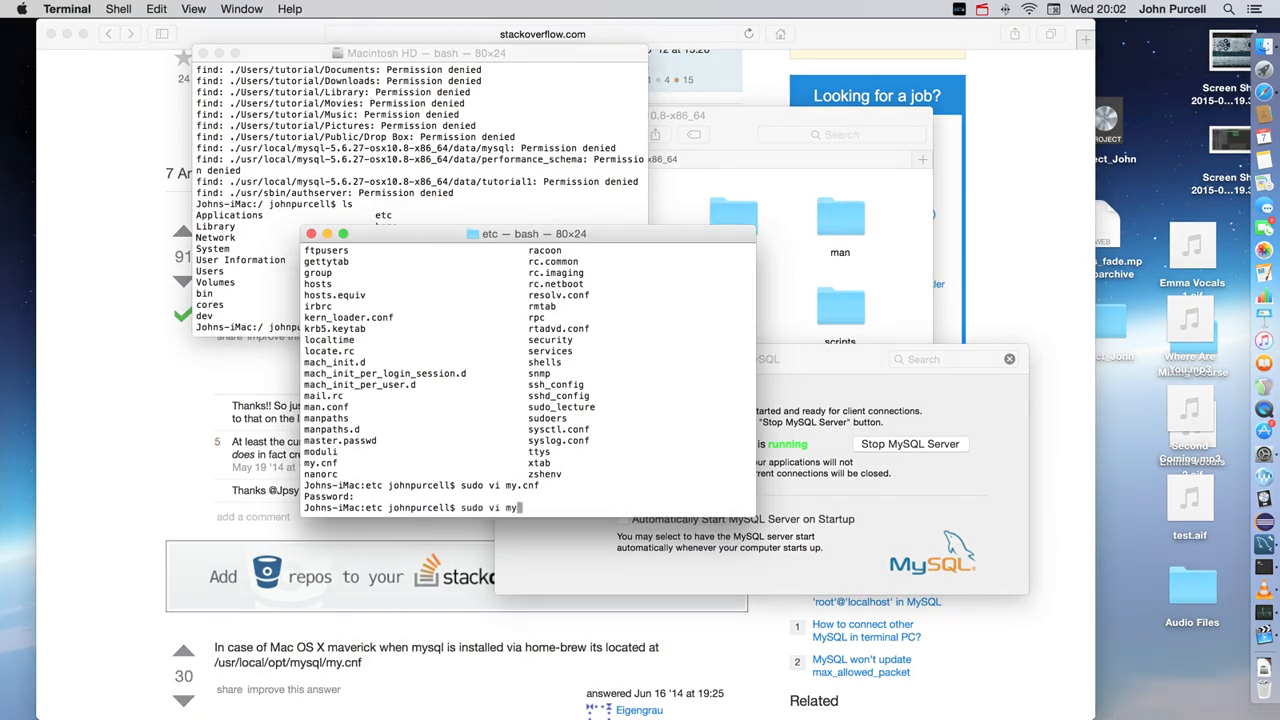
Reopen my.cnf with sudo vi, prefix the default_storage_engine line with # and save with :wq.
key(Return)
key(Down)
key(Down)
key(Down)
text(i)
text(#)
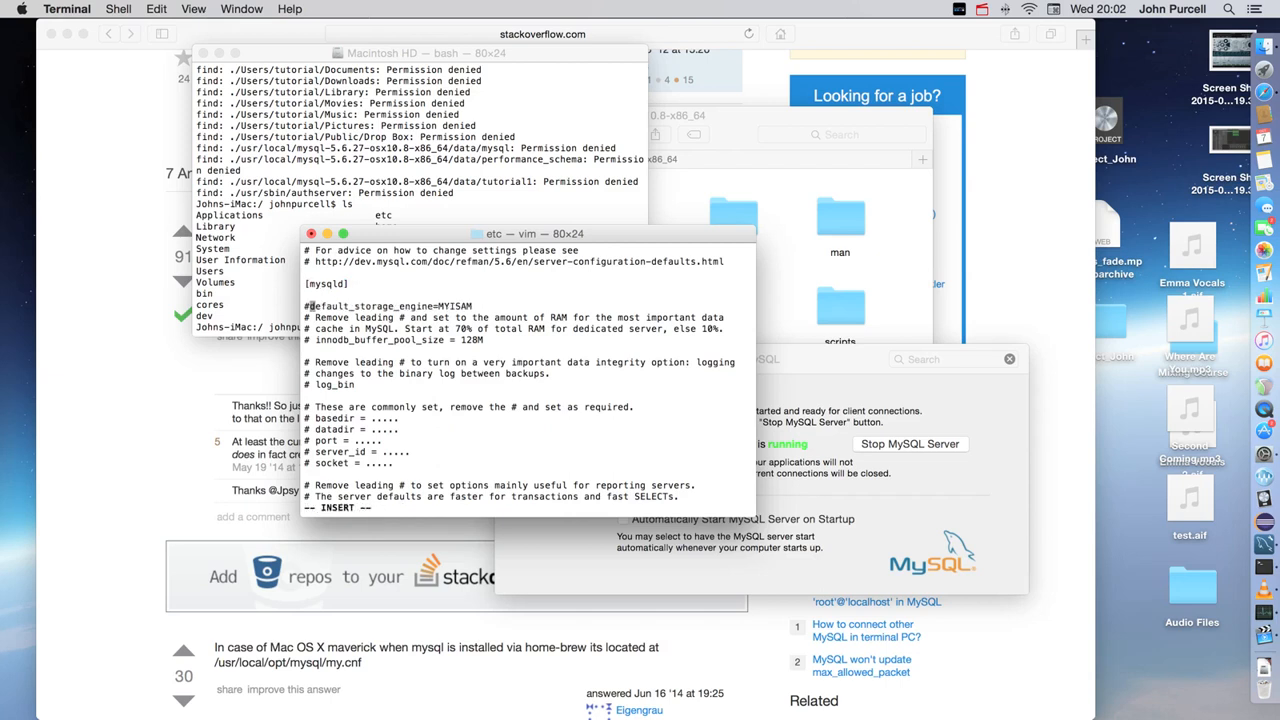
key(Escape)
text(:wq)
key(Return)
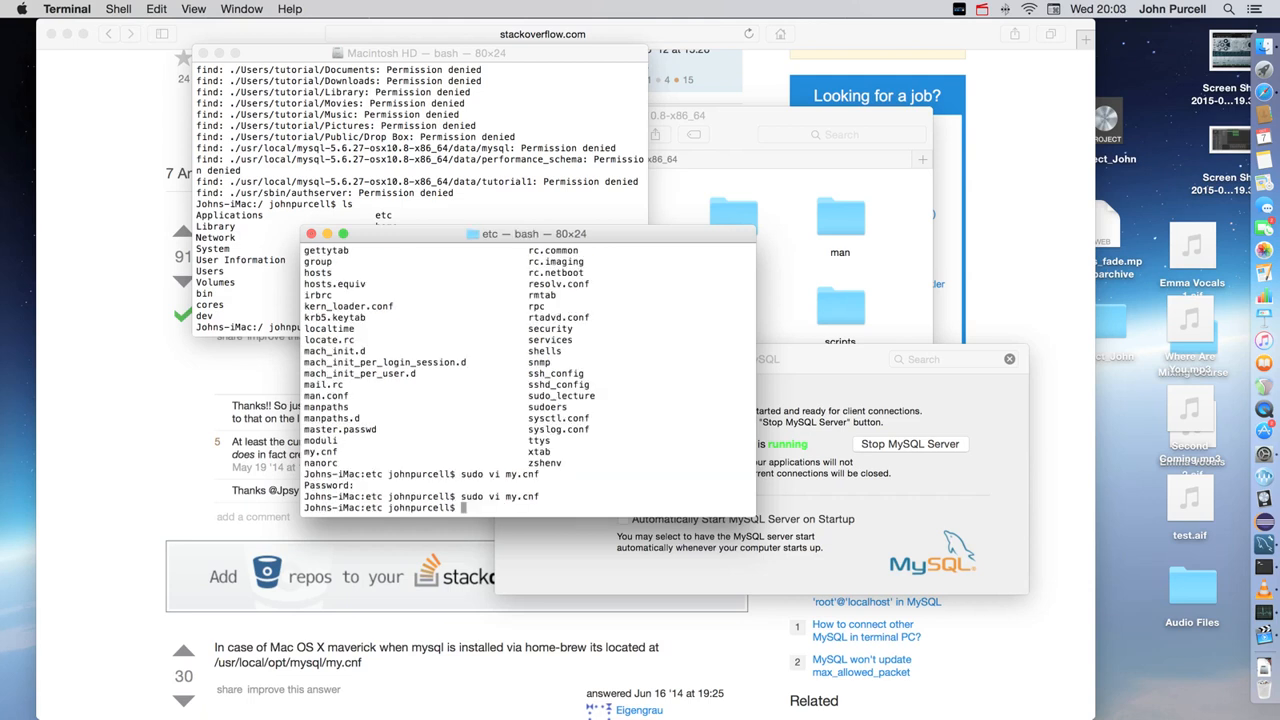
click(20, 9)
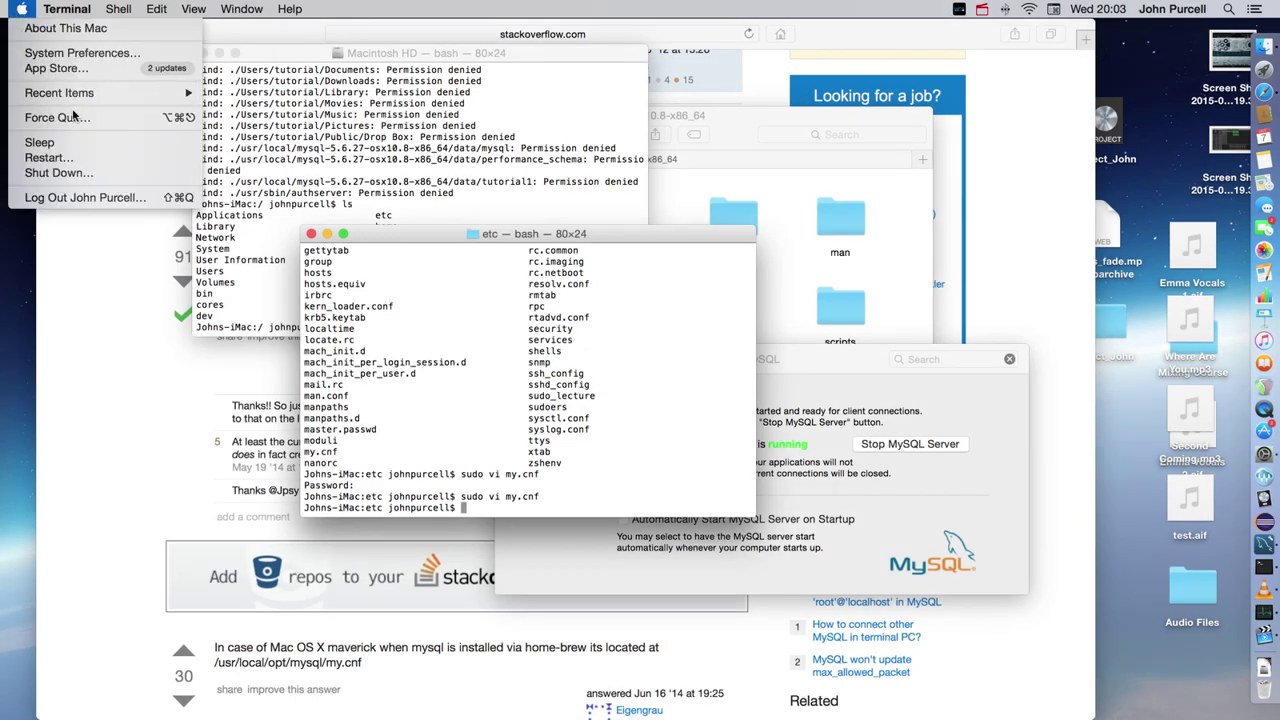
Stop the MySQL server from the MySQL pane of System Preferences.
click(77, 53)
click(910, 444)
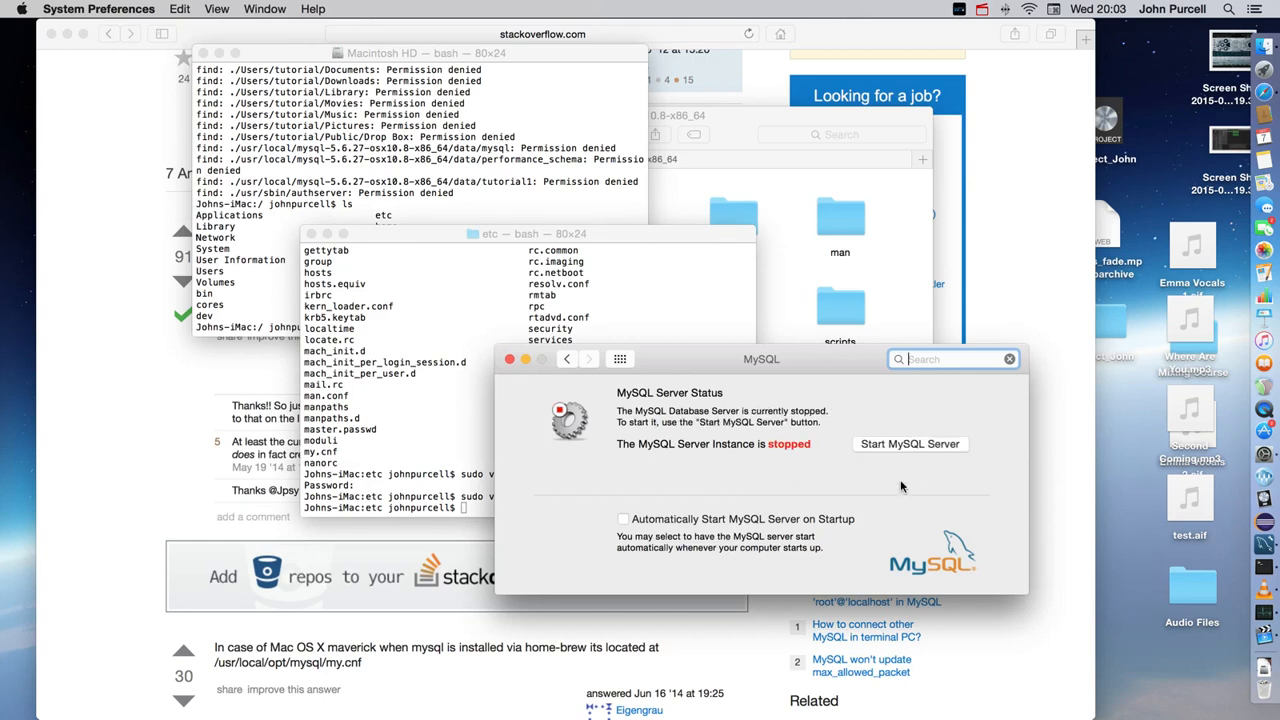
Reopen the Default connection and rerun show engines, noting InnoDB listed as DEFAULT again.
click(1265, 544)
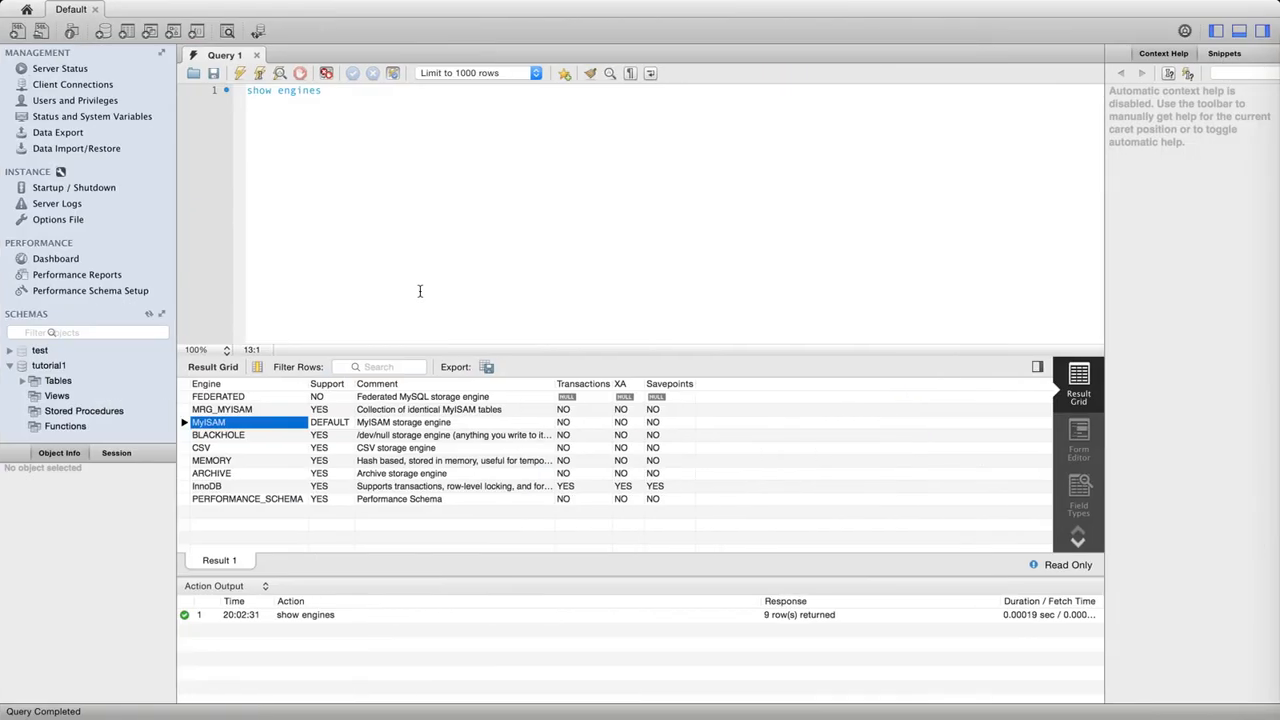
click(241, 74)
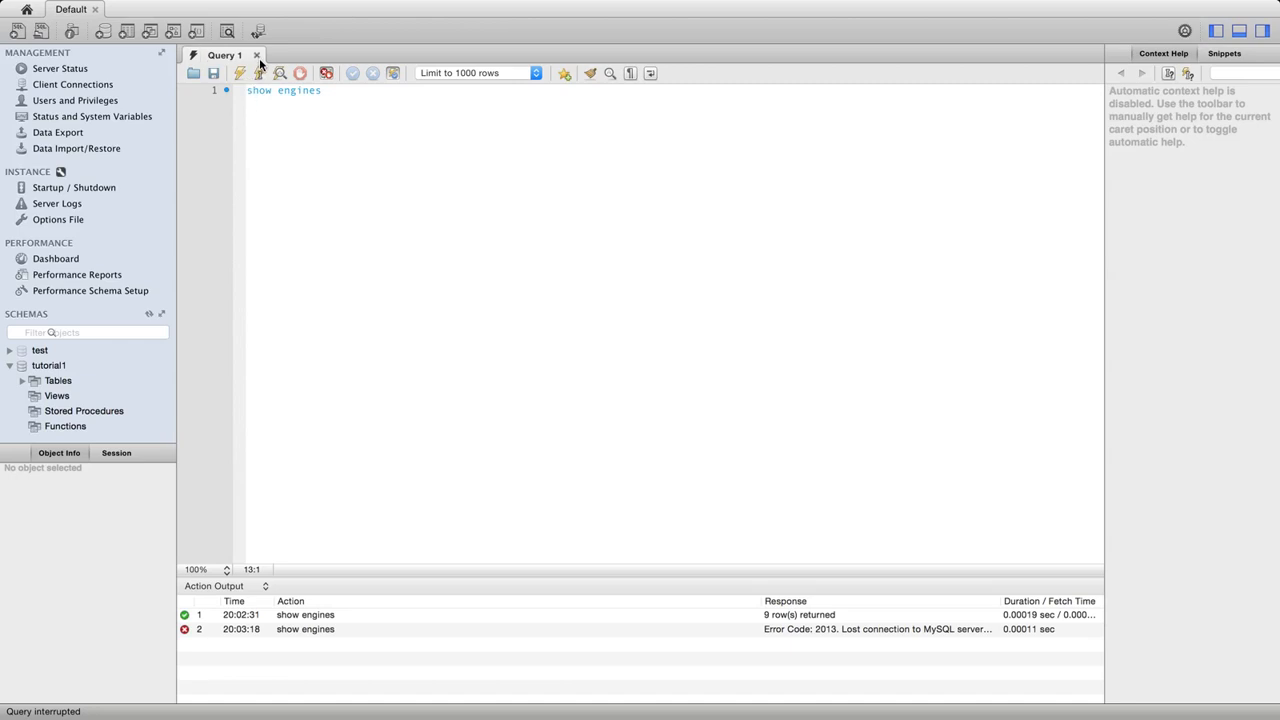
click(37, 14)
click(193, 133)
text(show engines)
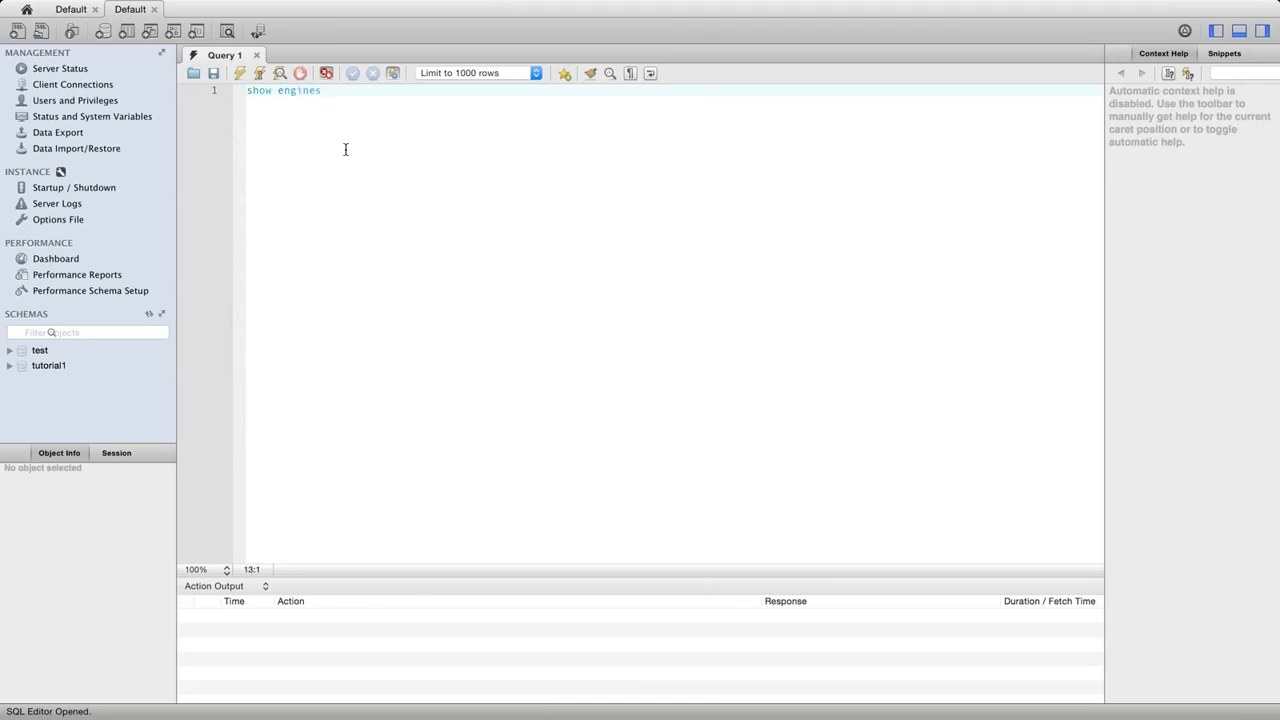
key(ctrl+Return)
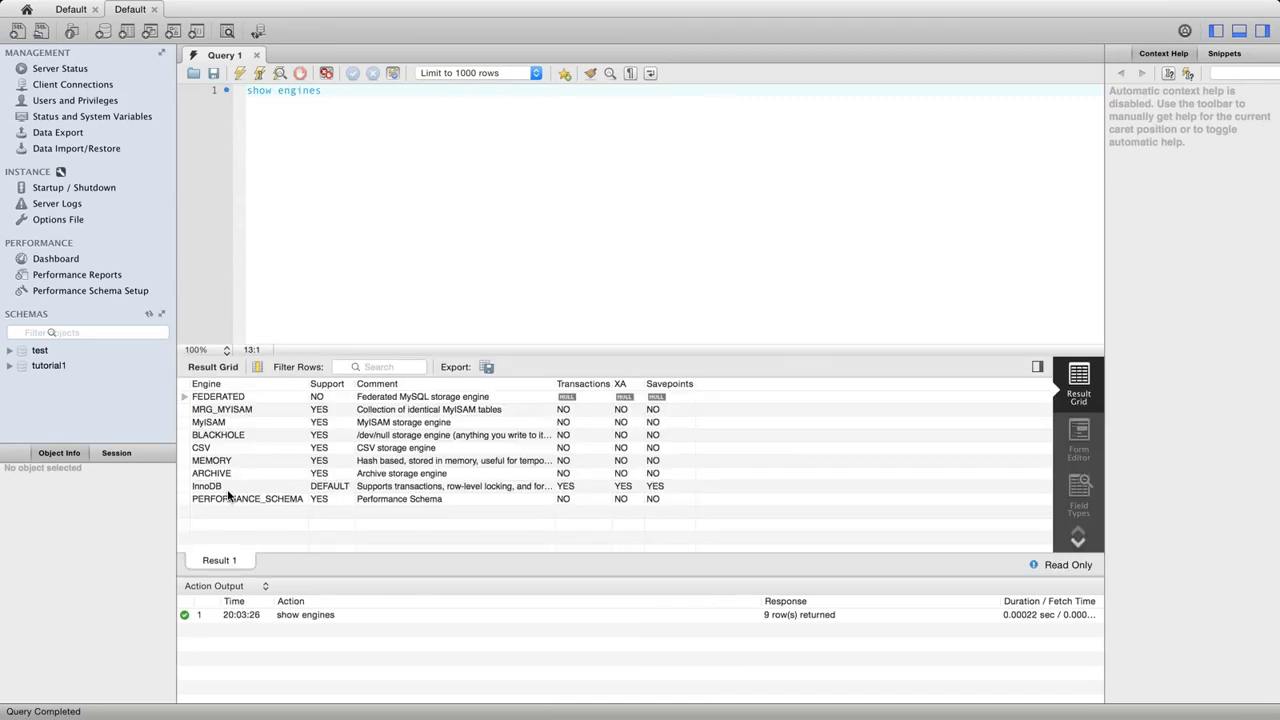
click(210, 486)
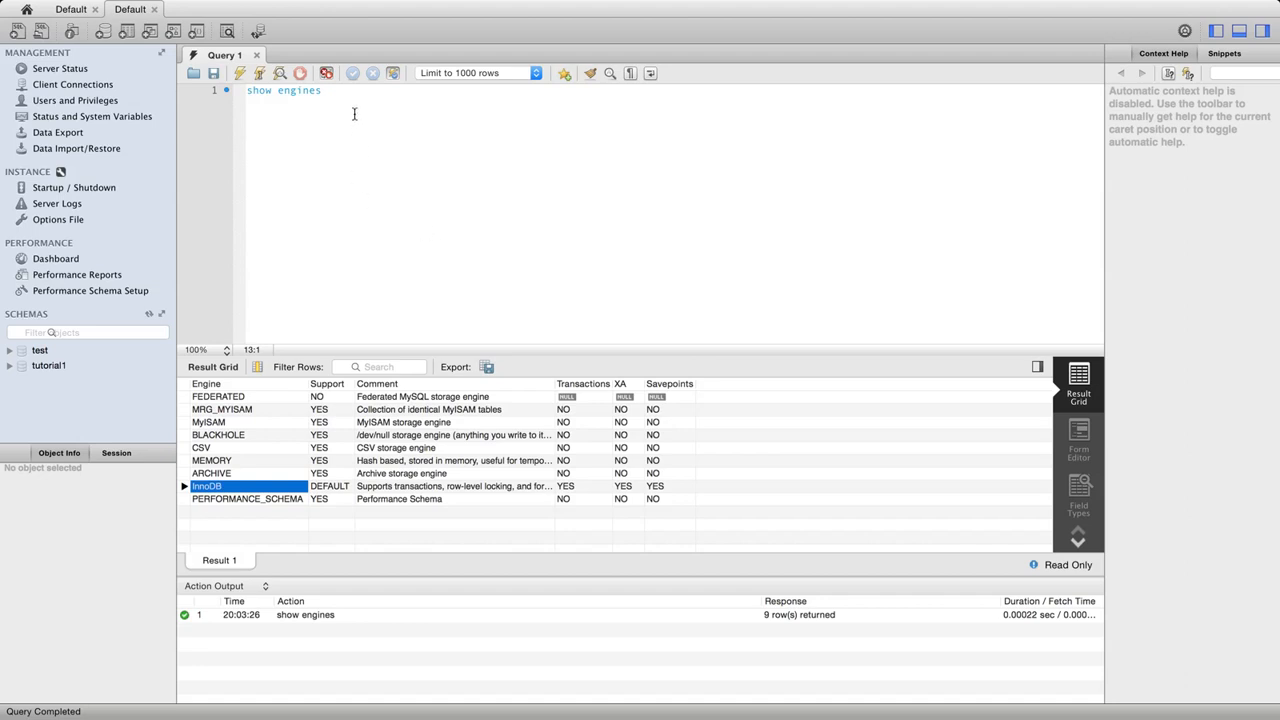
Replace the query with set default_storage_engine=INNODB, fixing typos in the variable name.
drag(352, 112, 158, 75)
text(set stora)
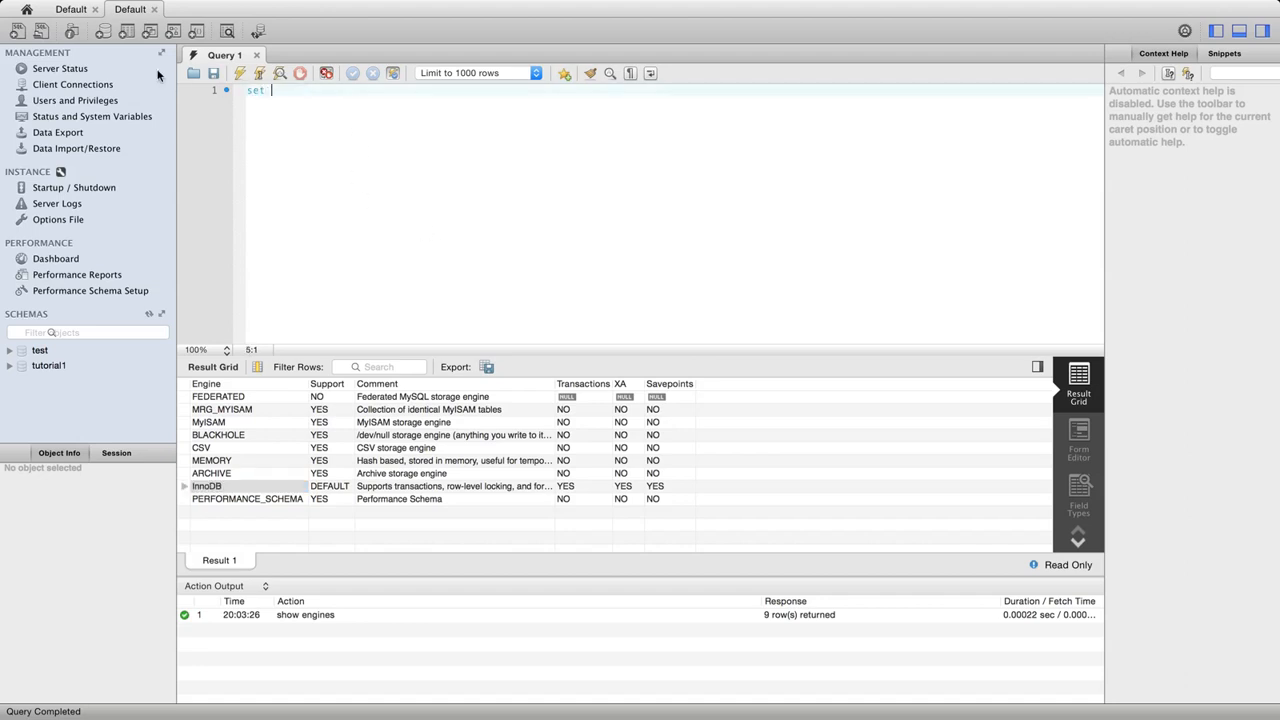
key(BackSpace)
key(BackSpace)
key(BackSpace)
text(defaul)
text(t_)
text(stroa)
key(BackSpace)
key(BackSpace)
text(orage)
key(BackSpace)
text(_engine=INNODB)
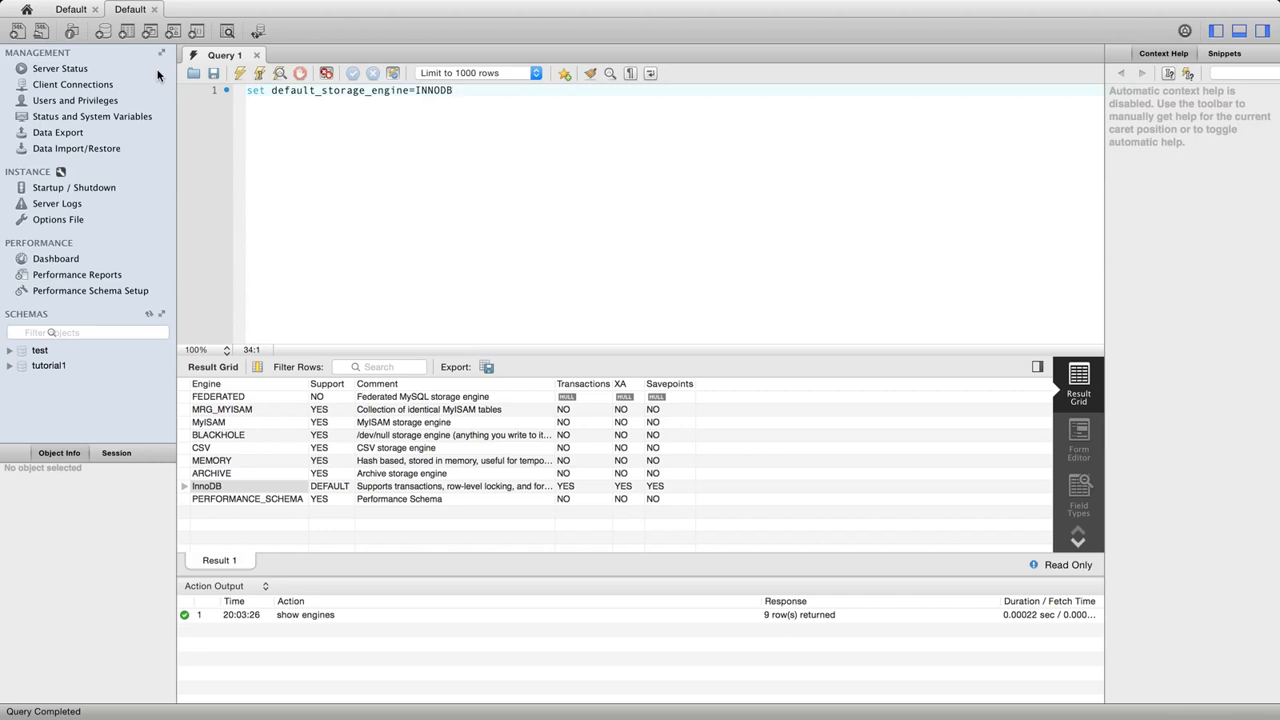
Replace the set statement with create table test(id int) engine=INNODB.
key(ctrl+a)
text(creat)
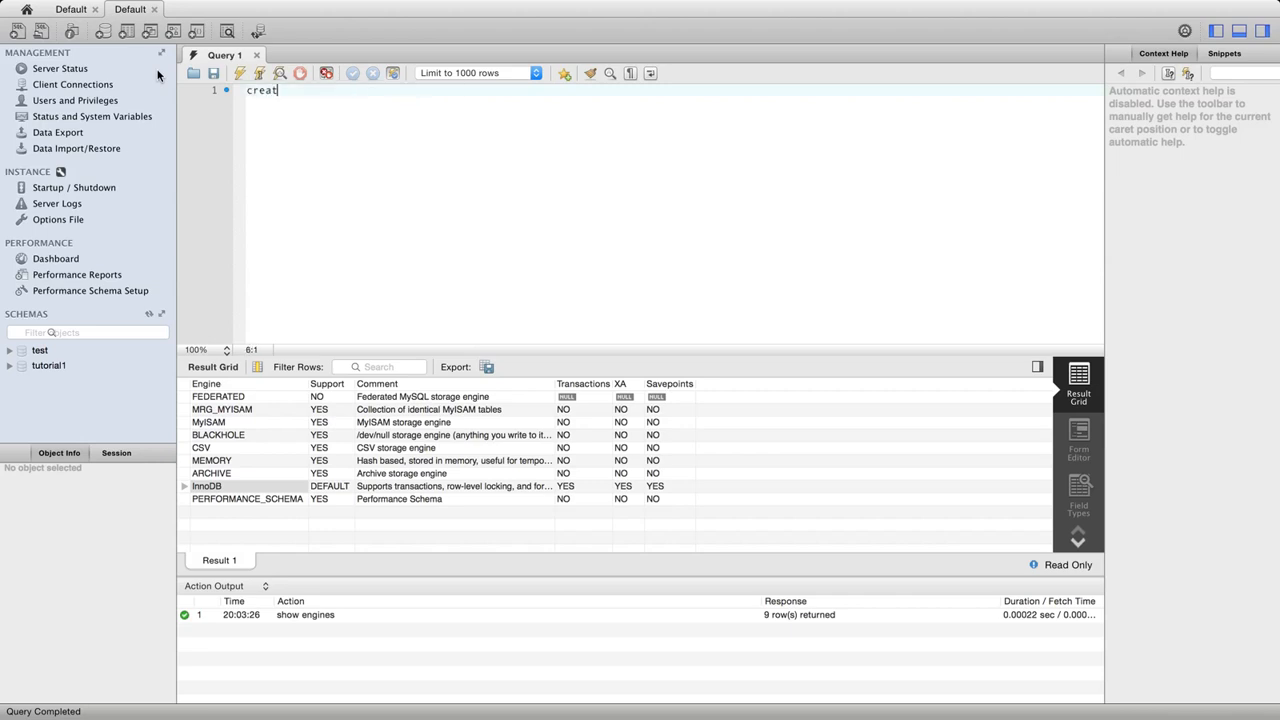
text(e table test(id int) enng)
key(BackSpace)
key(BackSpace)
text(gine/)
key(BackSpace)
text(=inn)
key(BackSpace)
key(BackSpace)
key(BackSpace)
text(INNODB)
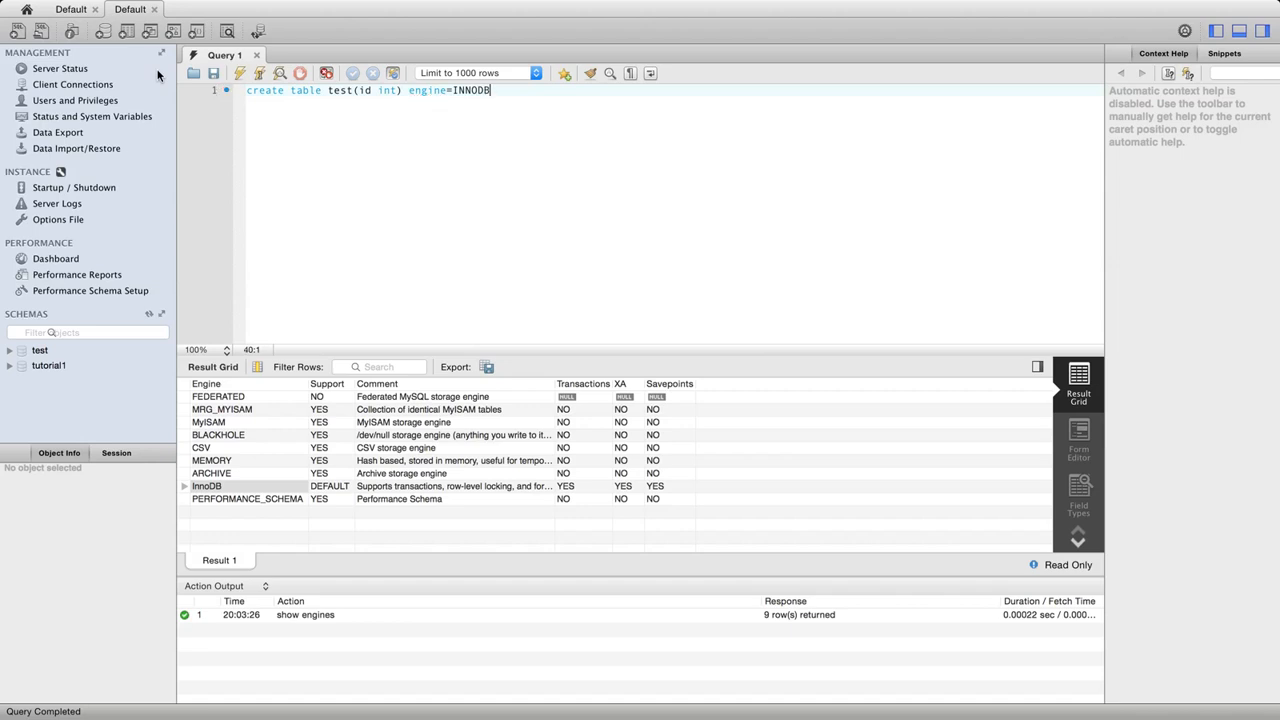